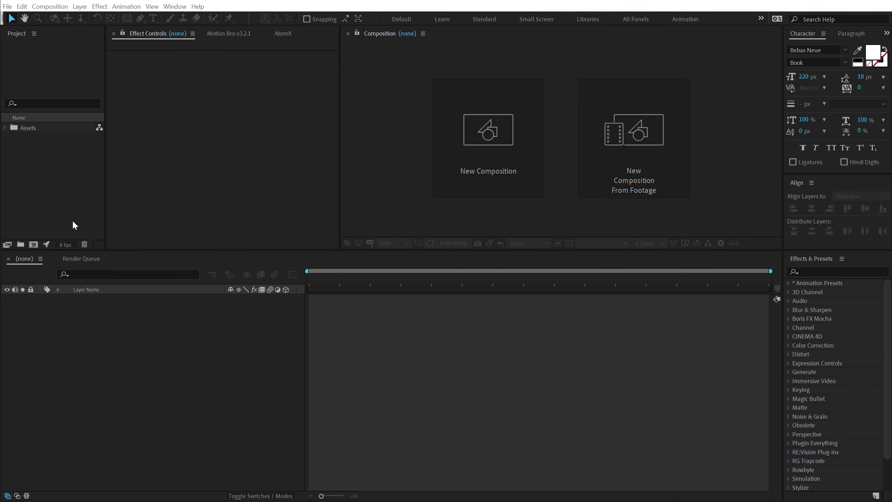
- Create a 10-second composition named Render at 1920 x 1080 px and 30 frames per second
{"action": "left_click", "coordinate": [33, 244]}
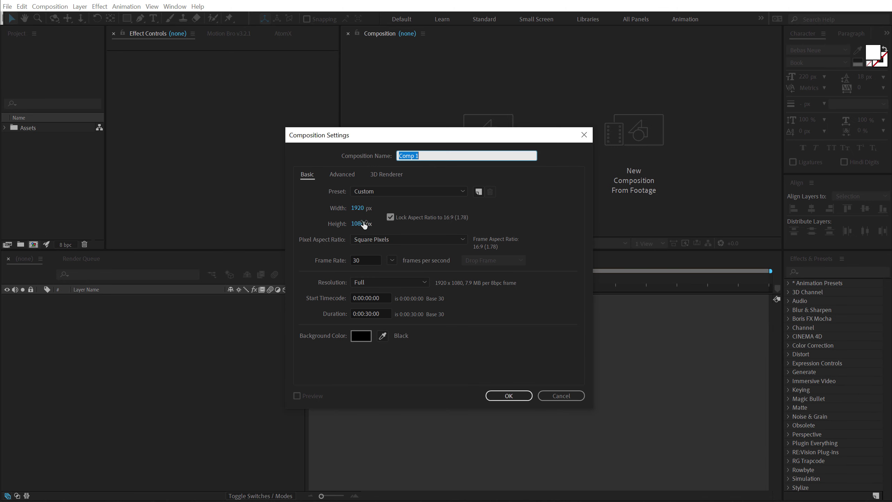
{"action": "left_click", "coordinate": [384, 313]}
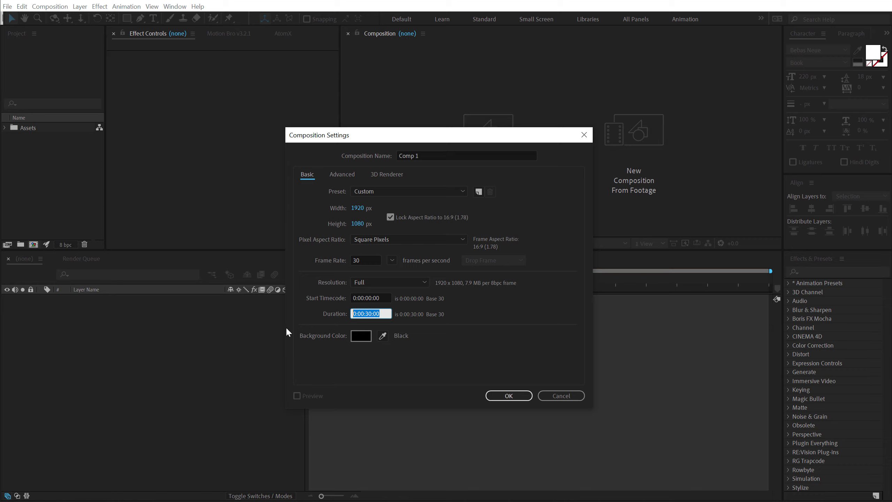
{"action": "type", "text": "1000"}
{"action": "left_click", "coordinate": [427, 346]}
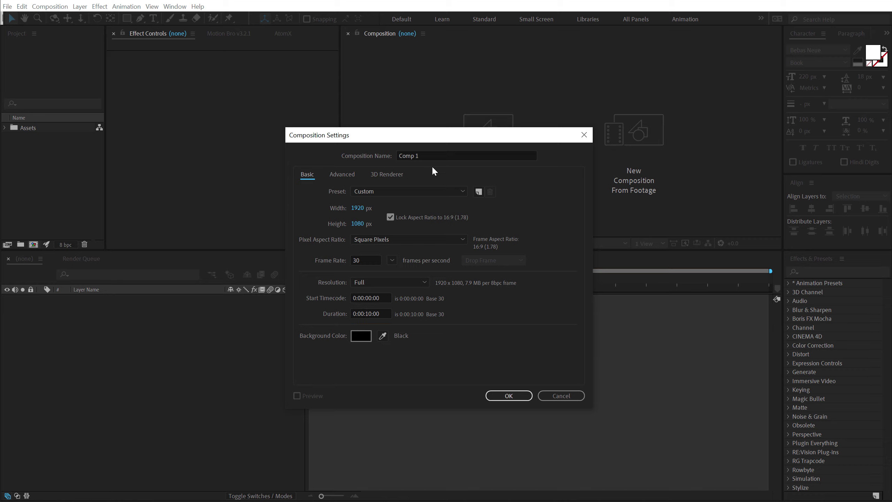
{"action": "left_click", "coordinate": [428, 155]}
{"action": "type", "text": "Re"}
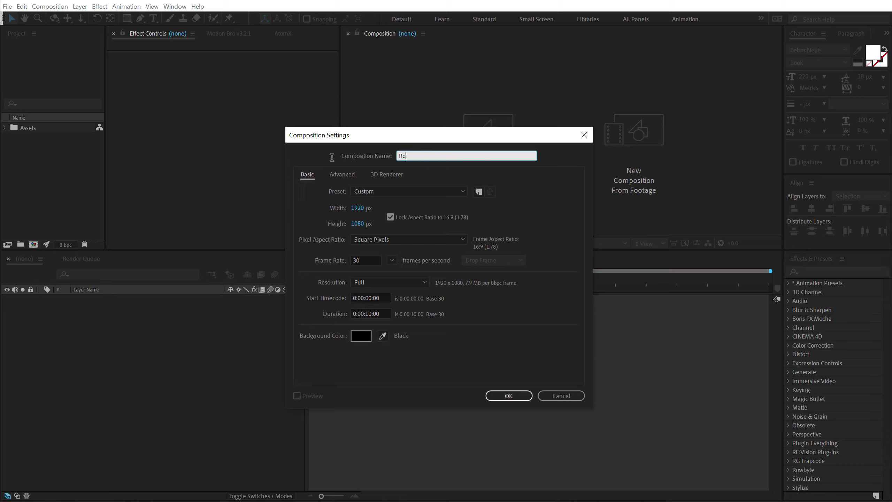
{"action": "type", "text": "ner"}
{"action": "left_click", "coordinate": [431, 156]}
{"action": "type", "text": "Render"}
{"action": "left_click", "coordinate": [509, 395]}
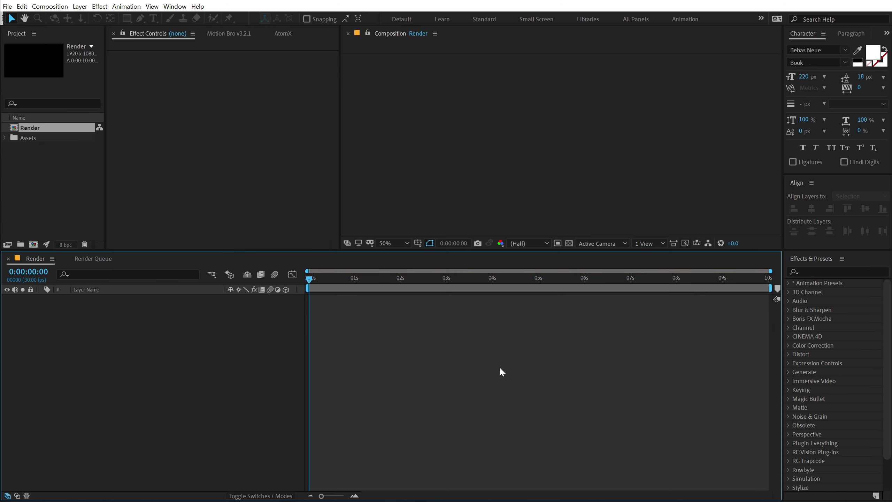
- Create a second composition named Logo with the same size, frame rate and duration settings
{"action": "left_click", "coordinate": [33, 244]}
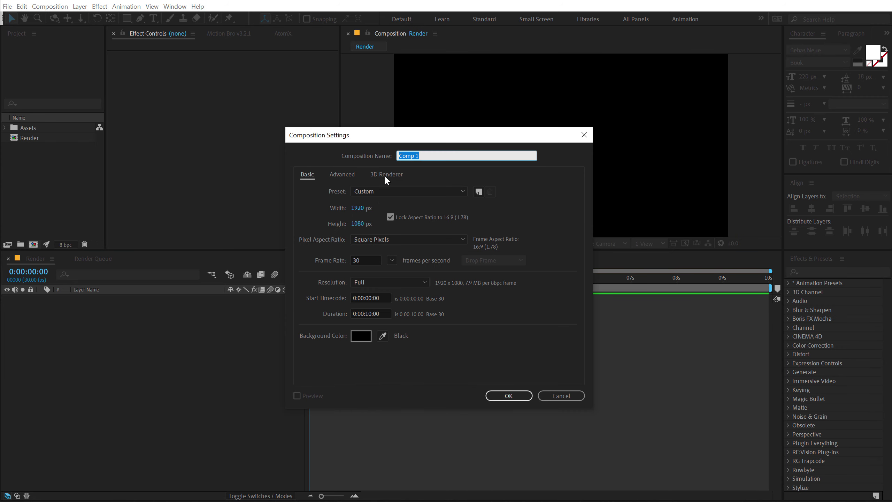
{"action": "type", "text": "Logo"}
{"action": "left_click", "coordinate": [508, 395]}
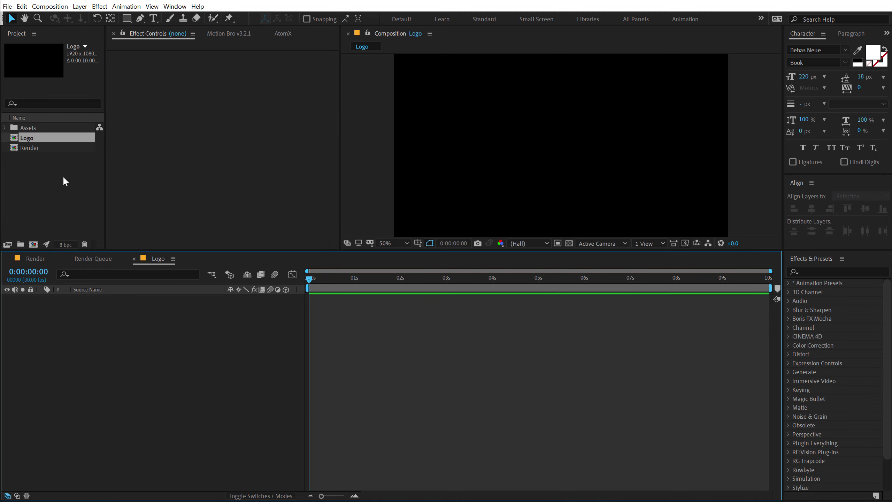
- Add F1 Logo.png from the Assets folder to the Logo composition and scale it to 25%
{"action": "left_click", "coordinate": [5, 128]}
{"action": "left_click_drag", "start_coordinate": [46, 138], "coordinate": [149, 352]}
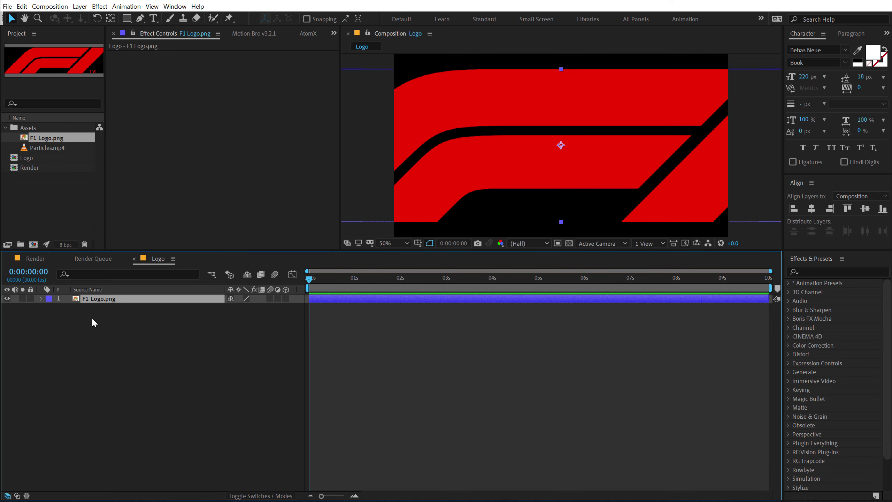
{"action": "key", "text": "s"}
{"action": "left_click_drag", "start_coordinate": [255, 308], "coordinate": [223, 307]}
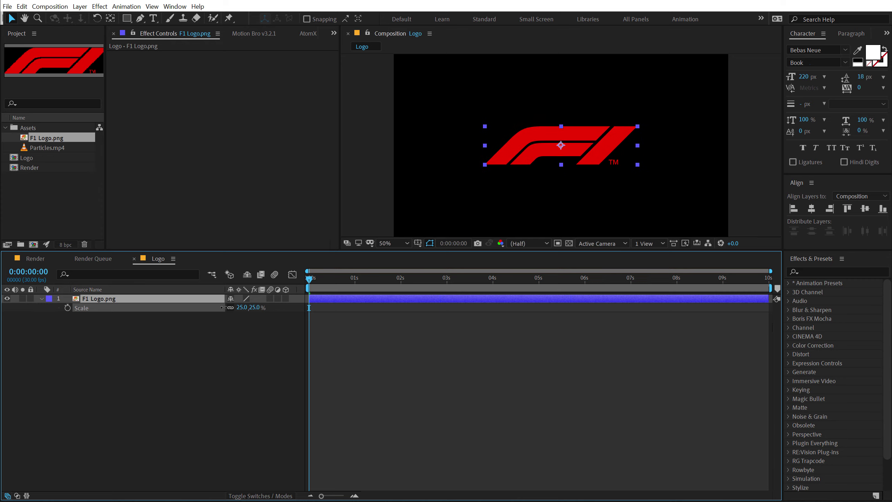
{"action": "left_click", "coordinate": [191, 356]}
- Draw a closed five-point Pen mask around the TM mark on the F1 logo layer
{"action": "key", "text": "slash"}
{"action": "key", "text": "g"}
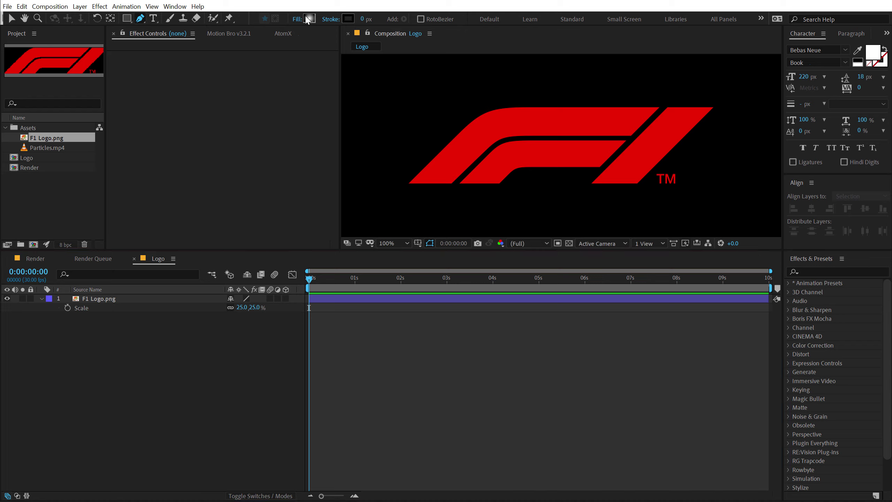
{"action": "left_click", "coordinate": [105, 298]}
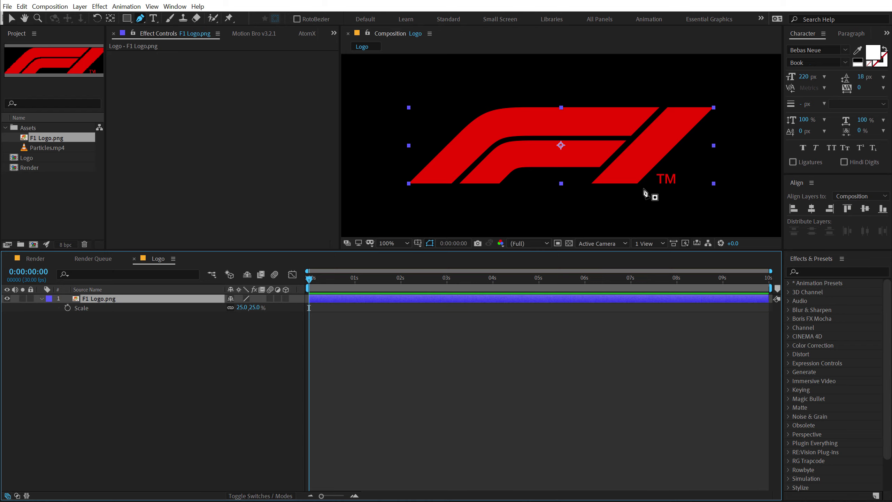
{"action": "left_click", "coordinate": [664, 167]}
{"action": "left_click", "coordinate": [653, 173]}
{"action": "left_click", "coordinate": [655, 187]}
{"action": "left_click", "coordinate": [689, 185]}
{"action": "left_click", "coordinate": [682, 162]}
{"action": "left_click", "coordinate": [664, 168]}
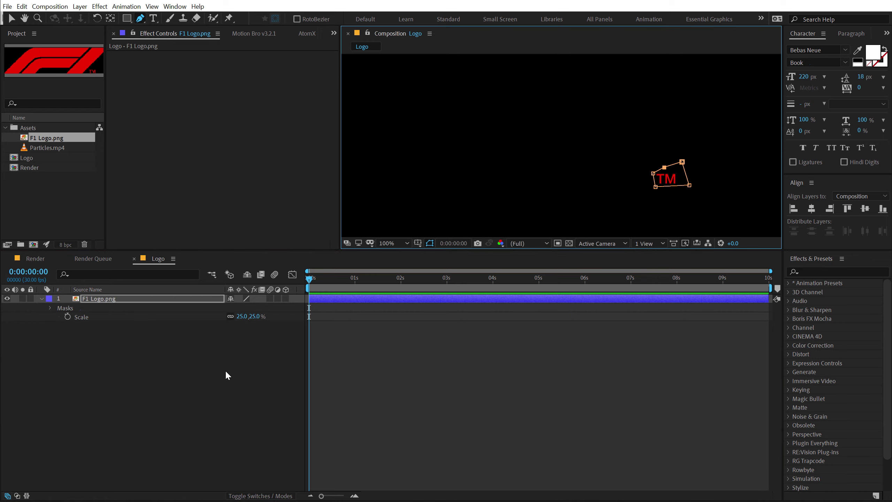
- Invert the F1 logo layer's mask to hide the TM mark, and collapse the layer's properties
{"action": "left_click", "coordinate": [91, 300]}
{"action": "key", "text": "m"}
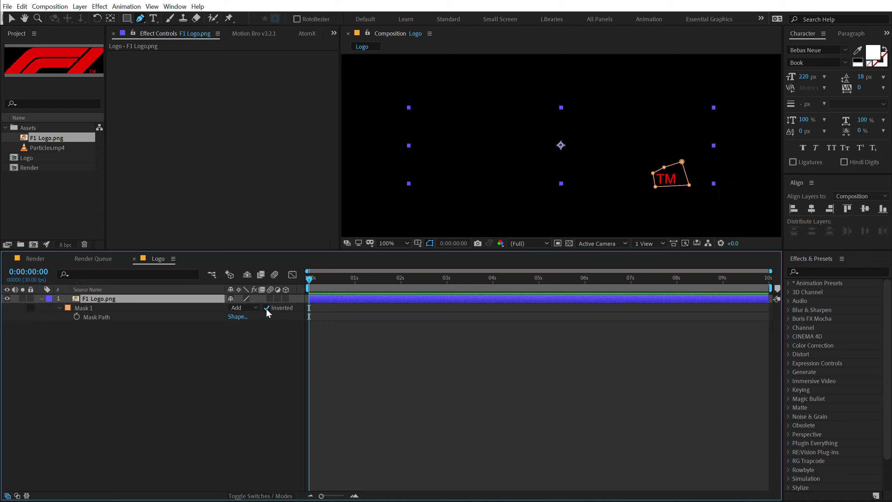
{"action": "left_click", "coordinate": [266, 308]}
{"action": "left_click", "coordinate": [236, 337]}
{"action": "left_click", "coordinate": [12, 18]}
{"action": "left_click", "coordinate": [41, 299]}
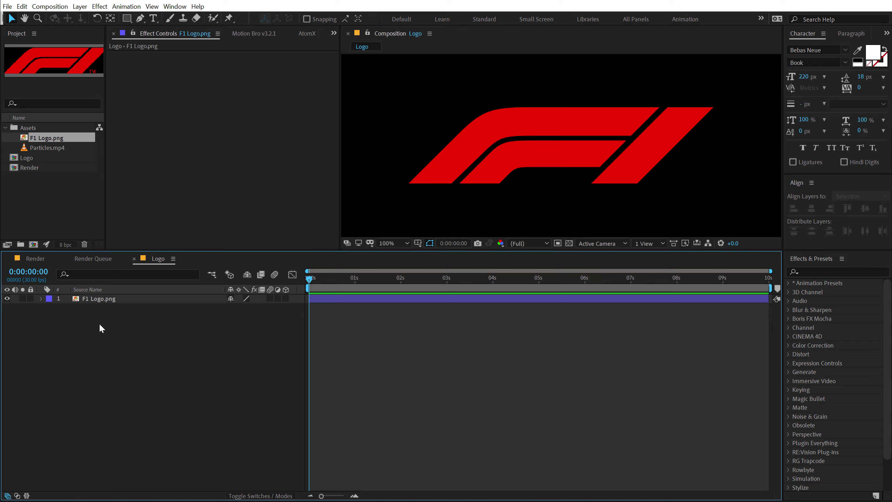
- Close the Render Queue and create a new 10-second 1920 x 1080 px composition named Ref
{"action": "left_click", "coordinate": [67, 258]}
{"action": "left_click", "coordinate": [39, 204]}
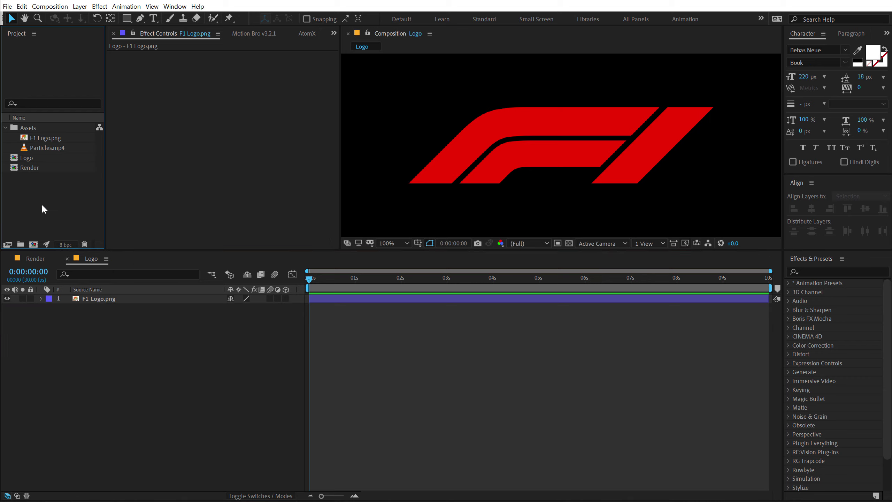
{"action": "left_click", "coordinate": [34, 244]}
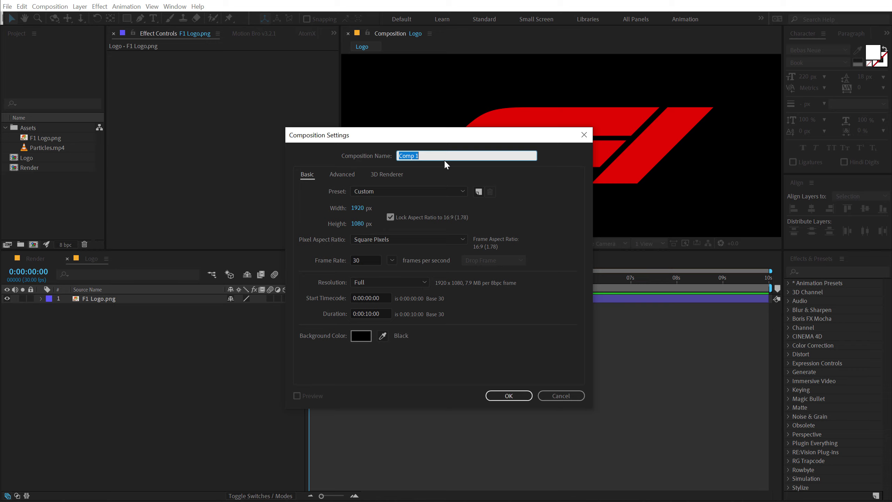
{"action": "type", "text": "Ref"}
{"action": "left_click", "coordinate": [509, 396]}
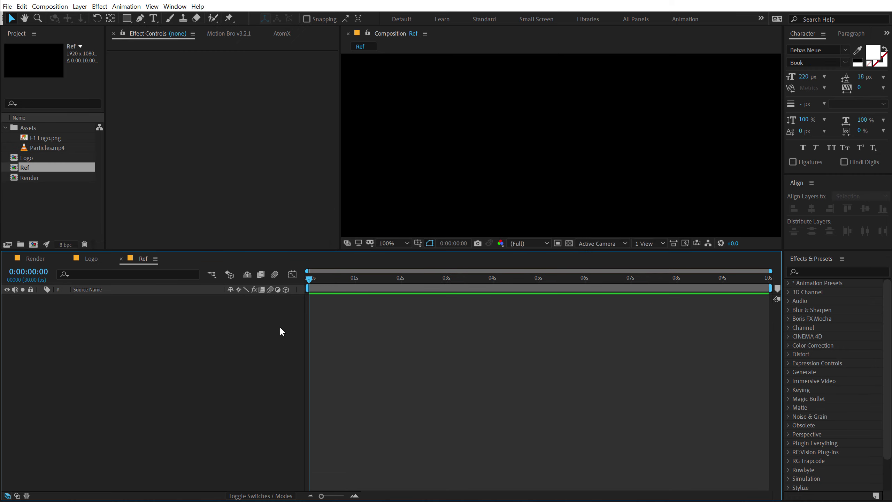
- Add a black 1920 x 1080 px solid named Fractal to the Ref composition
{"action": "key", "text": "ctrl+y"}
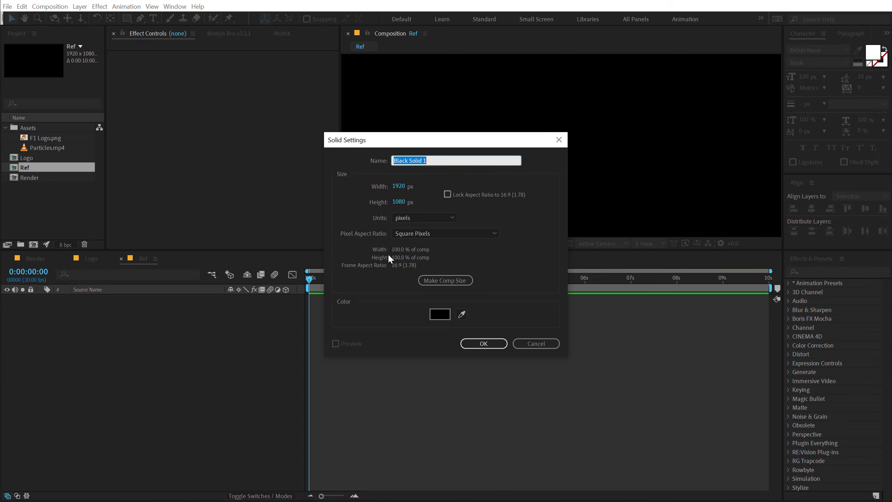
{"action": "type", "text": "Fractal"}
{"action": "left_click", "coordinate": [499, 344]}
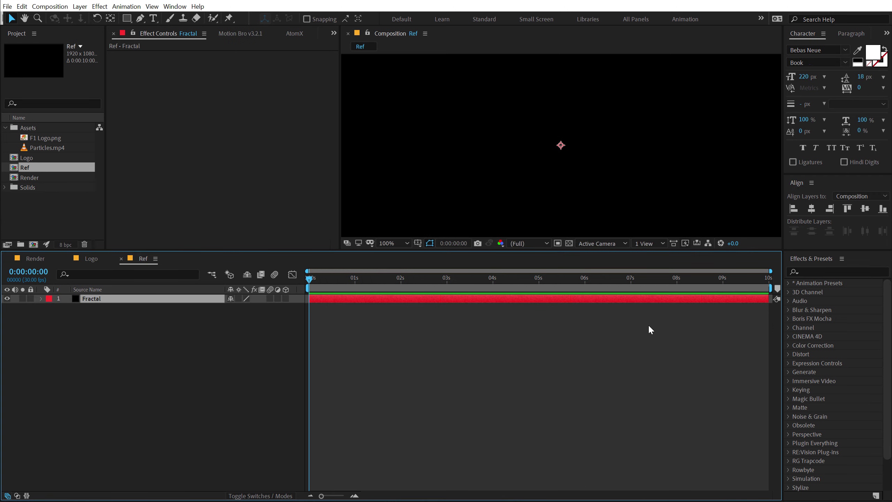
- Find the Fractal Noise effect and apply it to the Fractal solid
{"action": "left_click", "coordinate": [818, 273]}
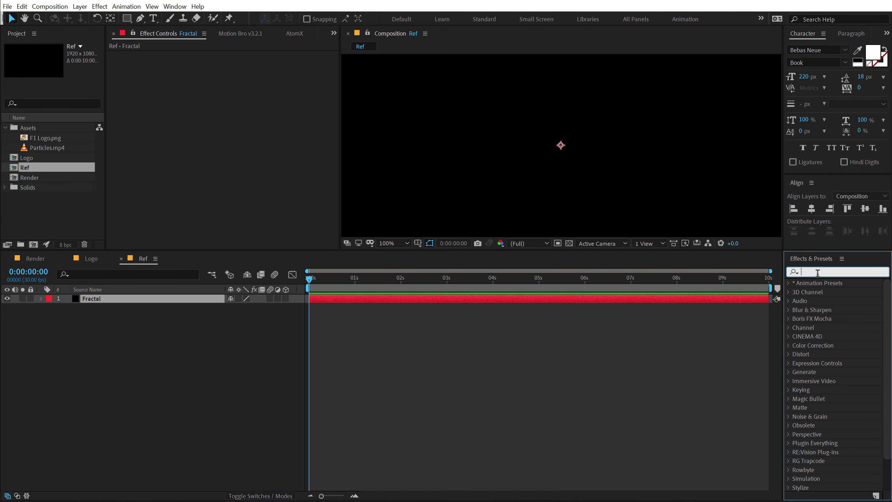
{"action": "type", "text": "fra"}
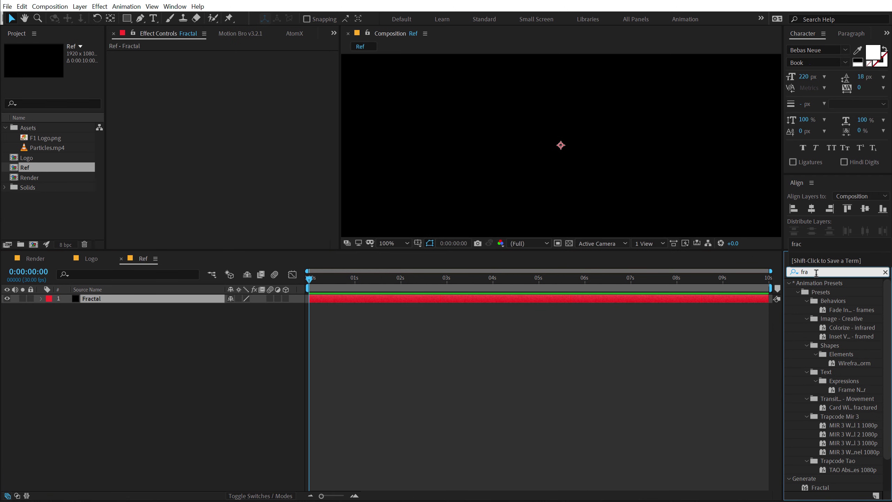
{"action": "type", "text": "ct"}
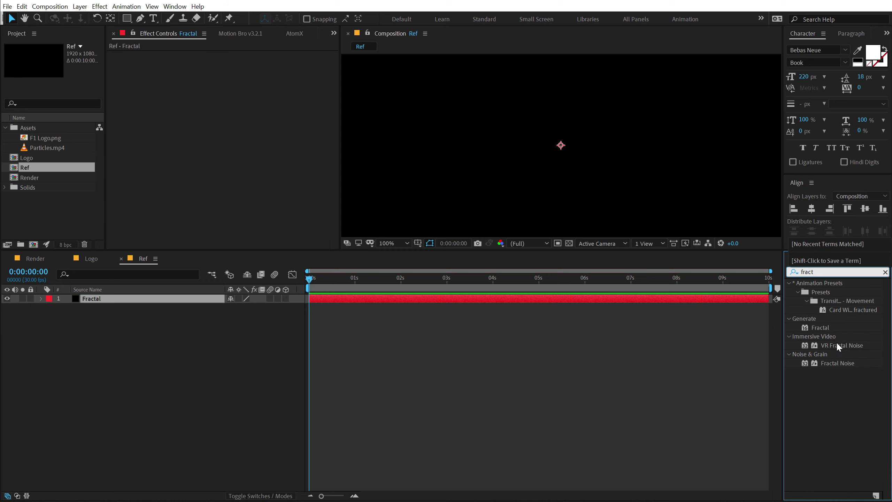
{"action": "double_click", "coordinate": [837, 364]}
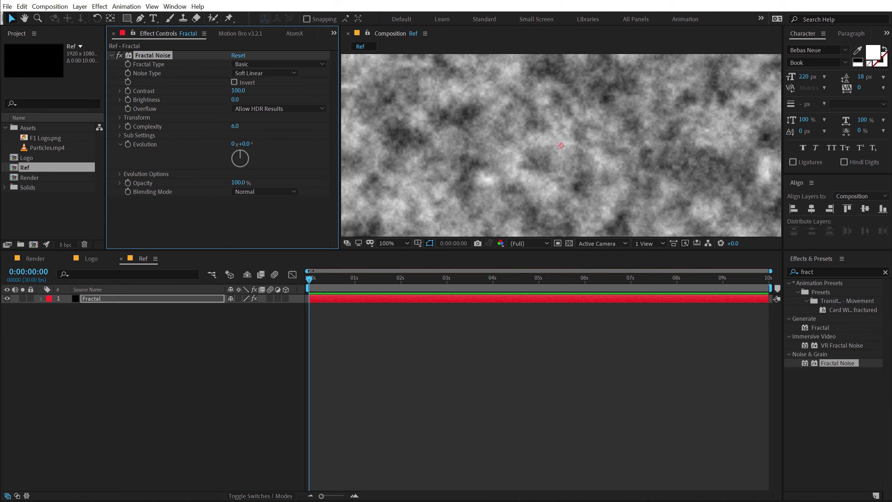
- Set the Fractal Noise type to Turbulent Smooth, with contrast 122 and brightness 6
{"action": "left_click", "coordinate": [259, 64]}
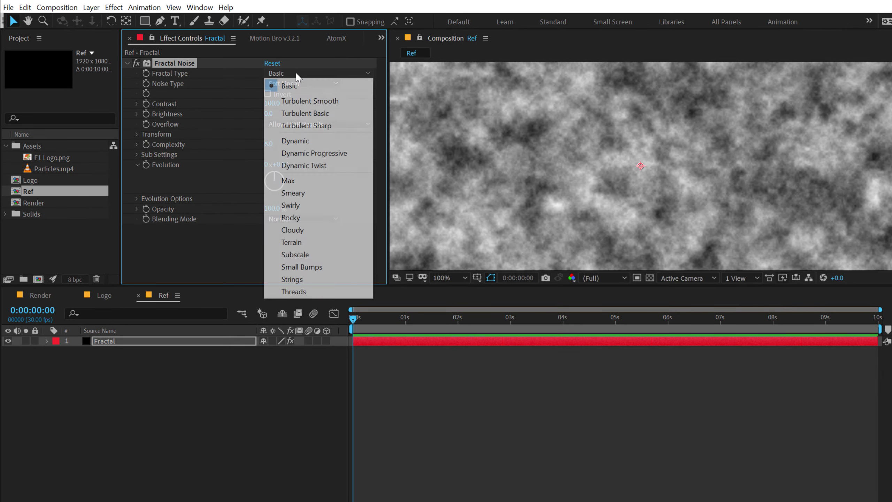
{"action": "left_click", "coordinate": [313, 101]}
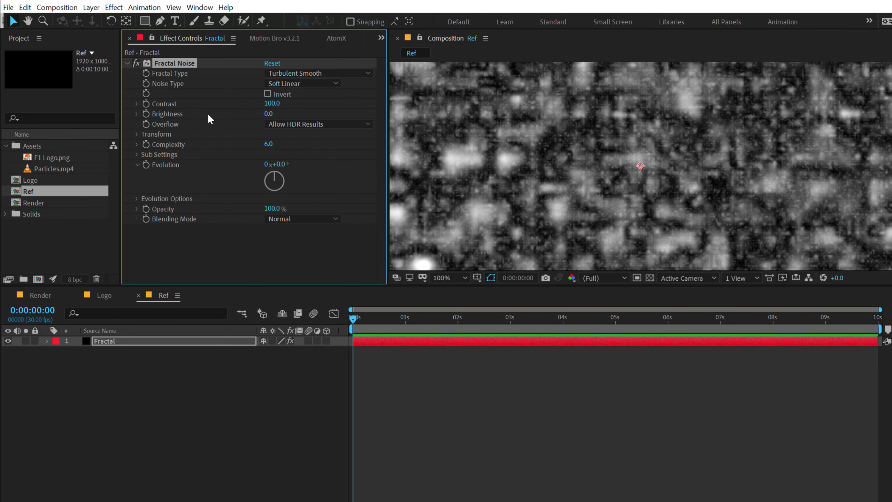
{"action": "mouse_move", "coordinate": [272, 103]}
{"action": "left_mouse_down"}
{"action": "mouse_move", "coordinate": [286, 103]}
{"action": "mouse_move", "coordinate": [275, 113]}
{"action": "left_mouse_up"}
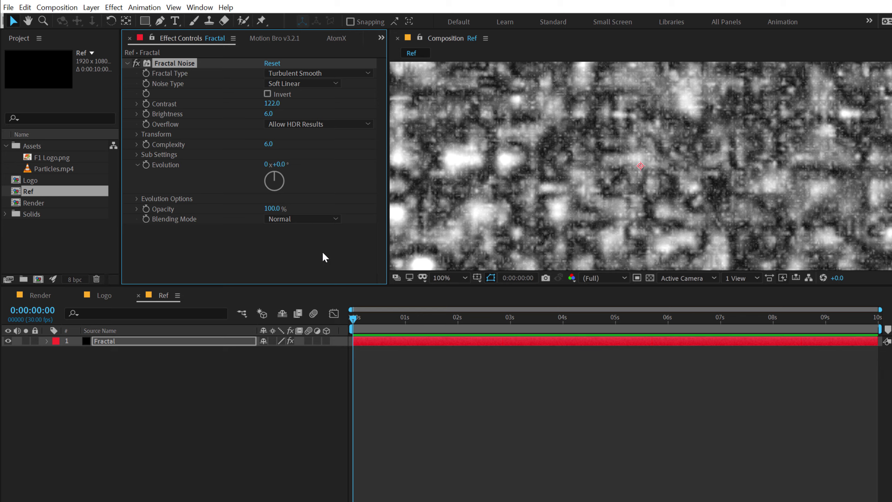
- Turn off uniform scaling in the noise transform and set scale width to 127 and scale height to 10000
{"action": "left_click", "coordinate": [136, 134]}
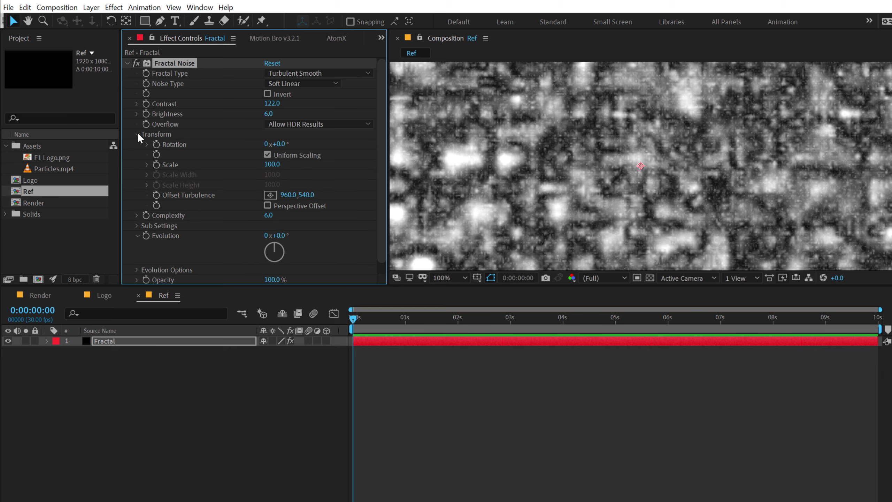
{"action": "left_click", "coordinate": [267, 155]}
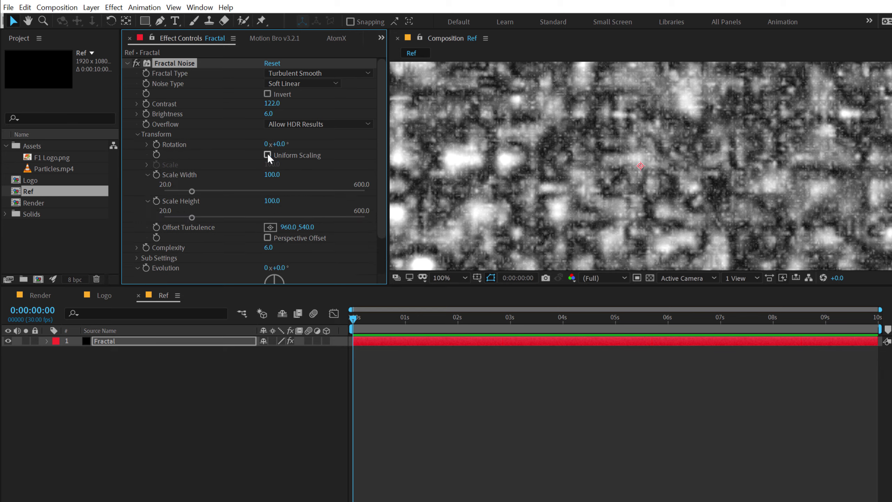
{"action": "left_click_drag", "start_coordinate": [273, 174], "coordinate": [287, 174]}
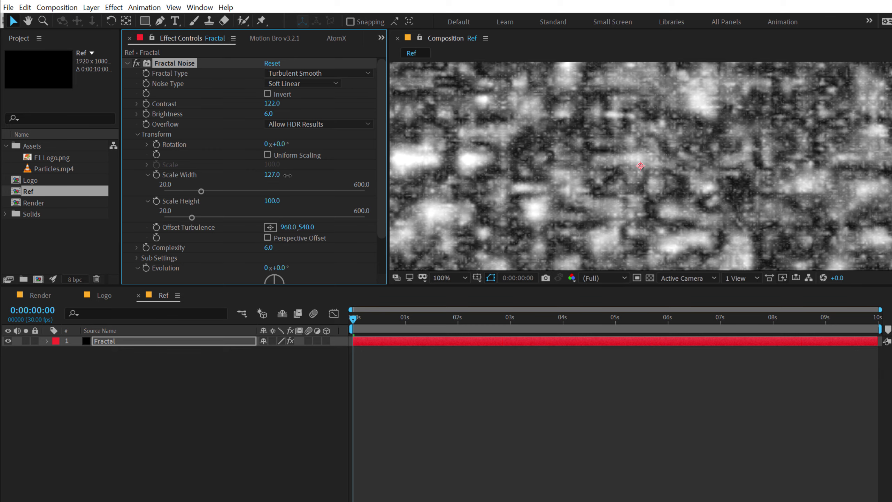
{"action": "left_click", "coordinate": [272, 202]}
{"action": "type", "text": "1"}
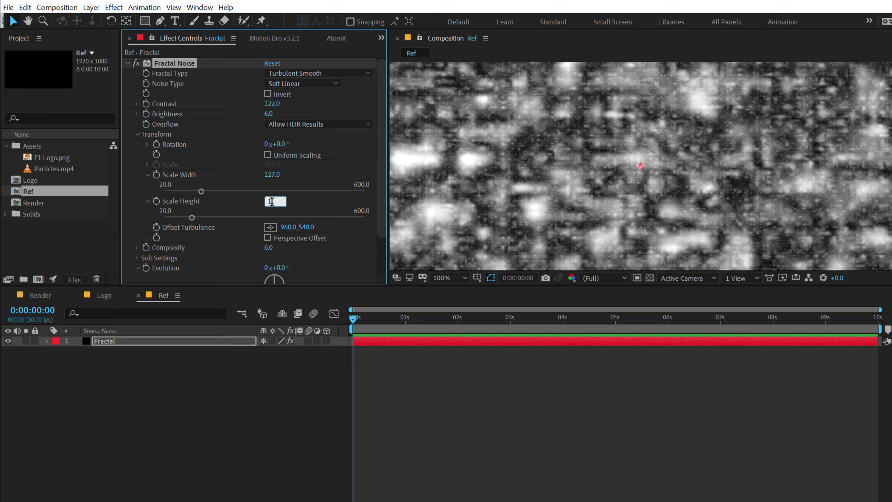
{"action": "type", "text": "0000"}
{"action": "key", "text": "Return"}
{"action": "scroll", "coordinate": [528, 185], "scroll_direction": "down", "scroll_amount": 2}
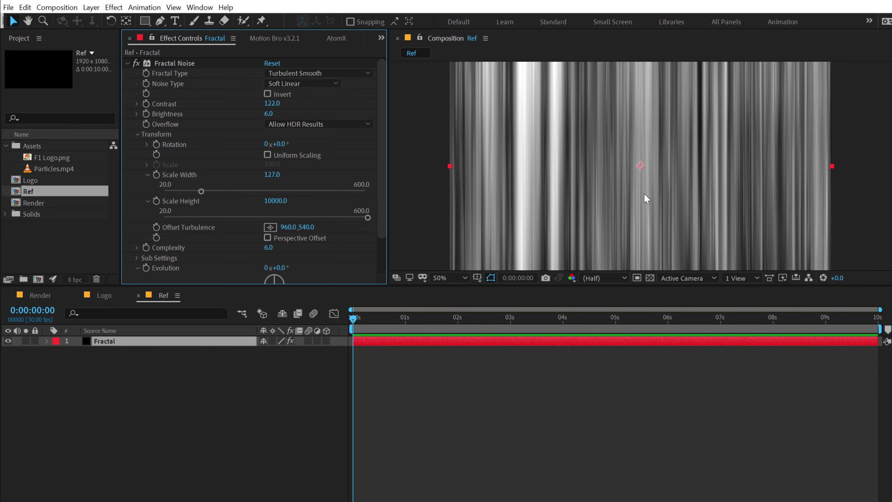
{"action": "key", "text": "period"}
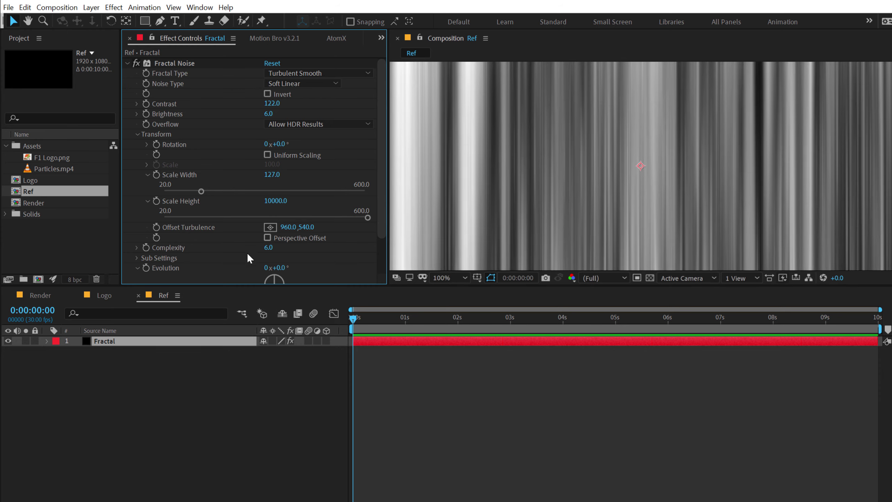
- Try a complexity of 1 for the Fractal Noise
{"action": "left_click", "coordinate": [269, 248]}
{"action": "type", "text": "1"}
{"action": "key", "text": "Return"}
{"action": "scroll", "coordinate": [512, 172], "scroll_direction": "down", "scroll_amount": 2}
{"action": "scroll", "coordinate": [564, 167], "scroll_direction": "down", "scroll_amount": 2}
{"action": "scroll", "coordinate": [512, 172], "scroll_direction": "up", "scroll_amount": 2}
- Set the Fractal Noise complexity to 2 and its evolution to 124°
{"action": "left_click", "coordinate": [269, 248]}
{"action": "type", "text": "2"}
{"action": "key", "text": "Return"}
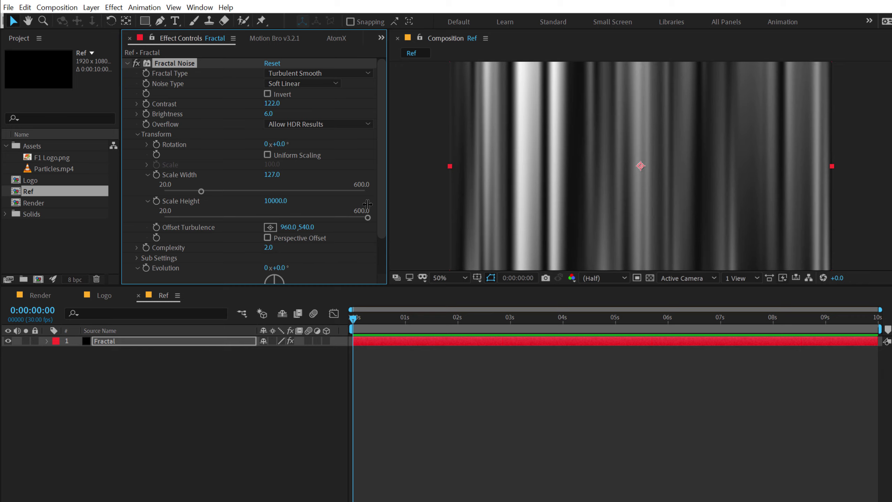
{"action": "left_click_drag", "start_coordinate": [381, 196], "coordinate": [378, 269]}
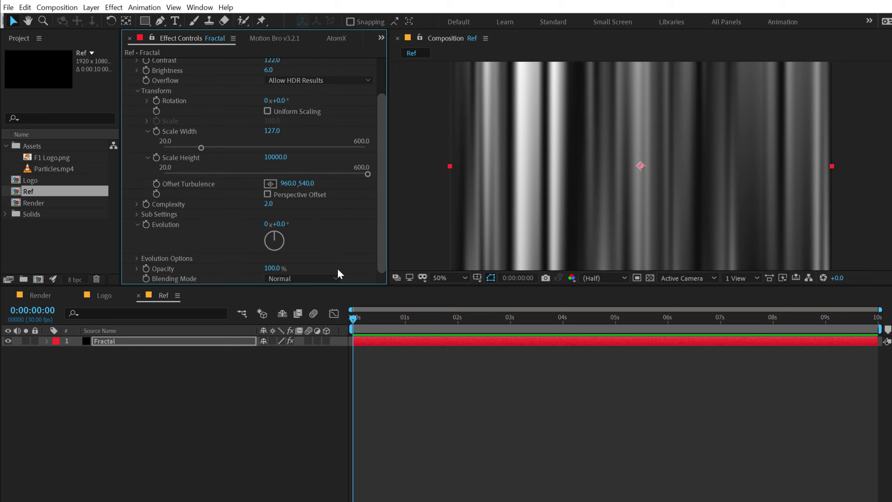
{"action": "left_click_drag", "start_coordinate": [277, 230], "coordinate": [343, 222]}
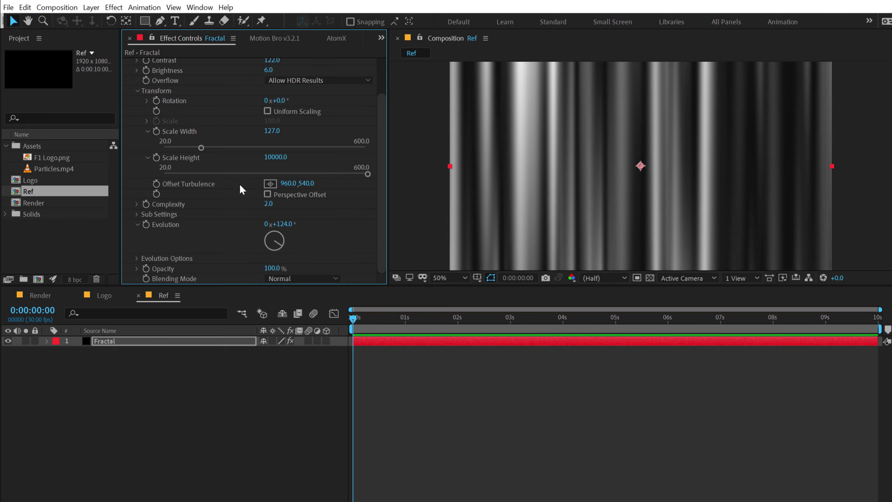
- Keyframe the Fractal Noise offset turbulence from 960, 540 at the first frame to 1260, 540 at the last frame and preview it
{"action": "left_click_drag", "start_coordinate": [287, 183], "coordinate": [352, 183]}
{"action": "key", "text": "ctrl+z"}
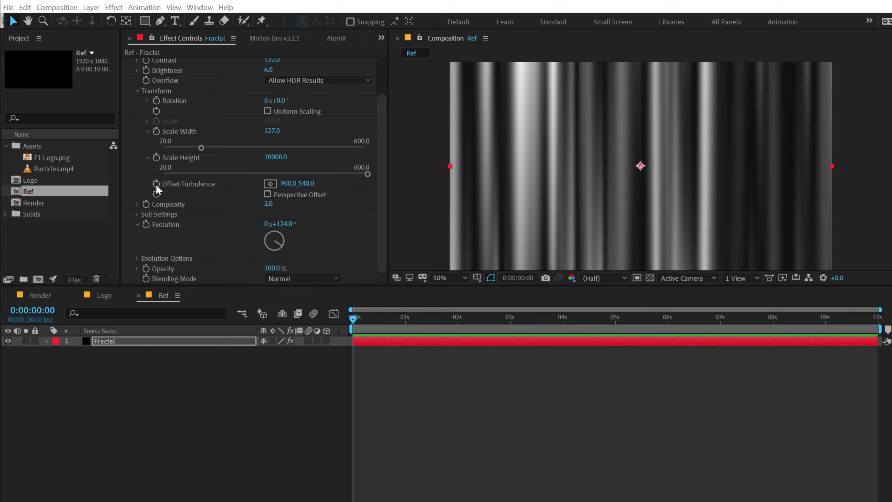
{"action": "left_click", "coordinate": [155, 183]}
{"action": "left_click", "coordinate": [361, 318]}
{"action": "left_click_drag", "start_coordinate": [371, 320], "coordinate": [880, 327]}
{"action": "left_click_drag", "start_coordinate": [640, 166], "coordinate": [702, 167]}
{"action": "key", "text": "Home"}
{"action": "key", "text": "space"}
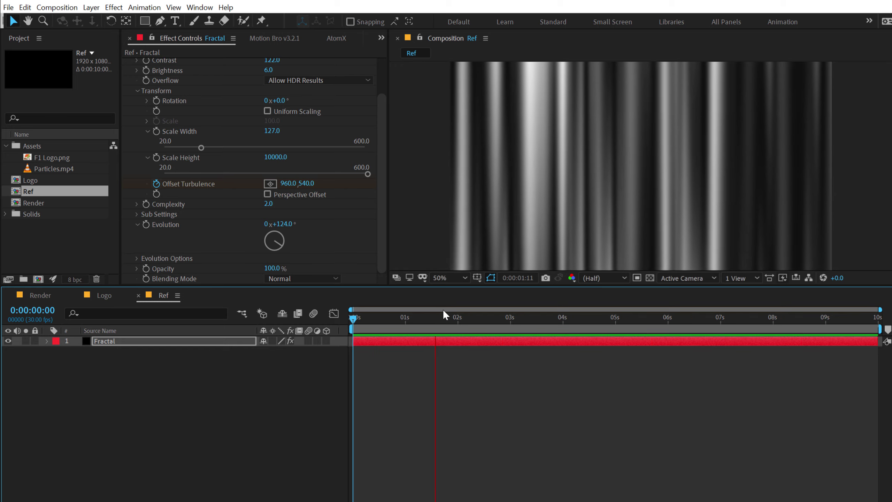
{"action": "key", "text": "space"}
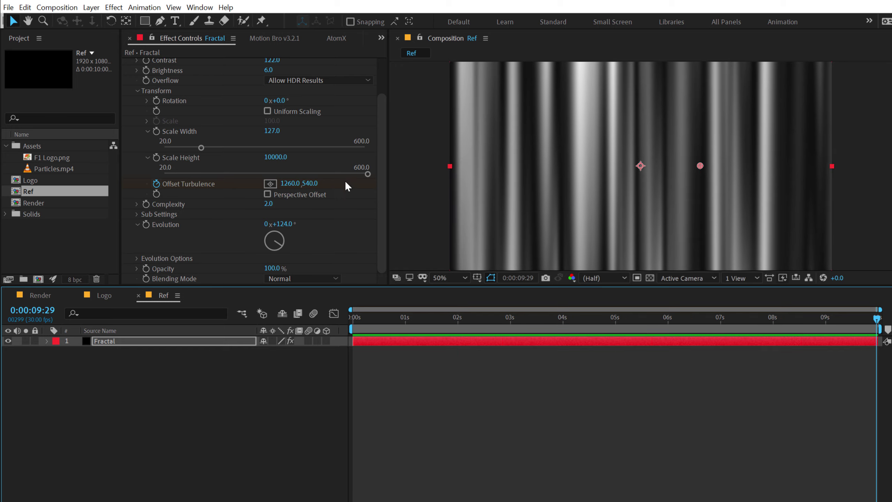
- Set the last-frame offset turbulence to 1326, 540 and preview the streak motion
{"action": "left_click_drag", "start_coordinate": [701, 166], "coordinate": [714, 166]}
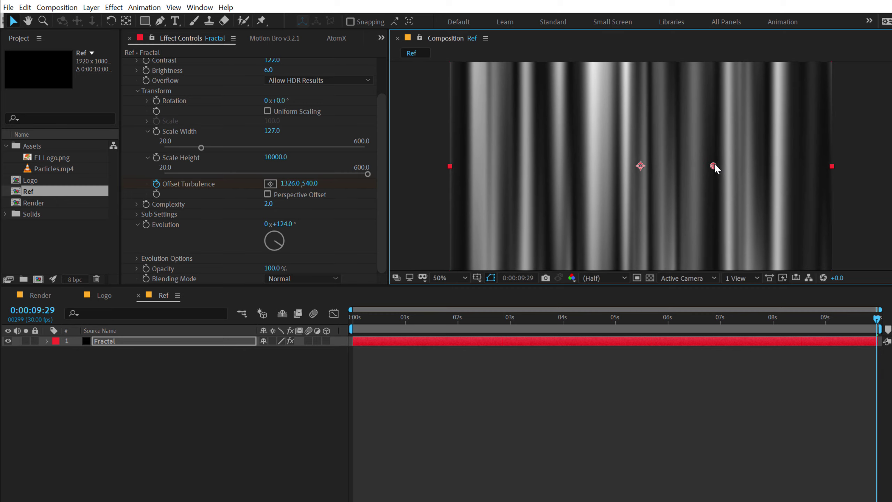
{"action": "key", "text": "space"}
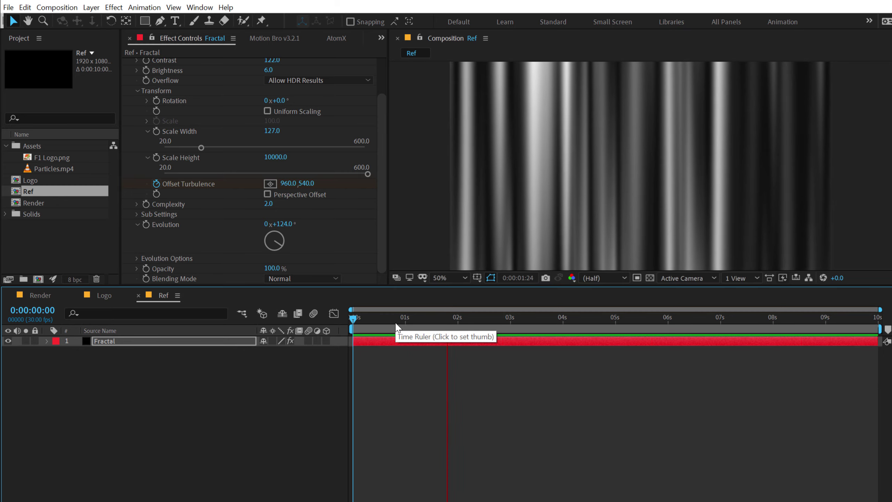
{"action": "key", "text": "space"}
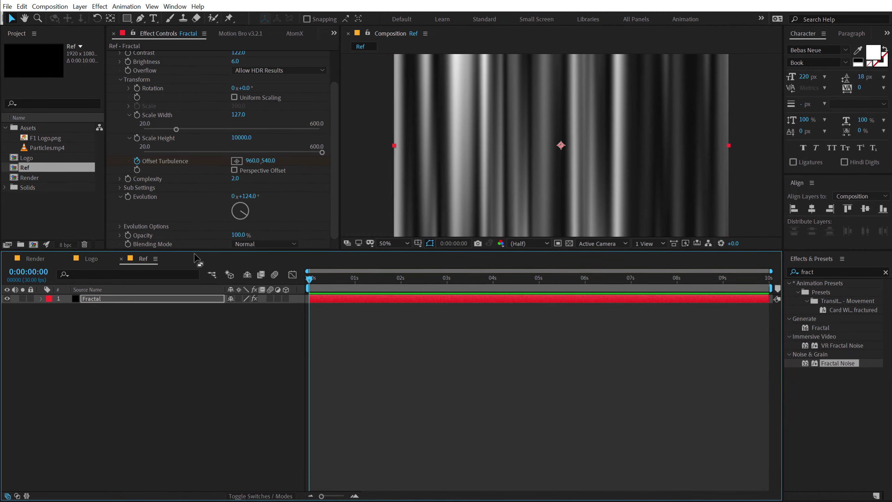
- Apply Turbulent Displace to the Fractal layer with amount 70 and size 207
{"action": "left_click", "coordinate": [835, 272]}
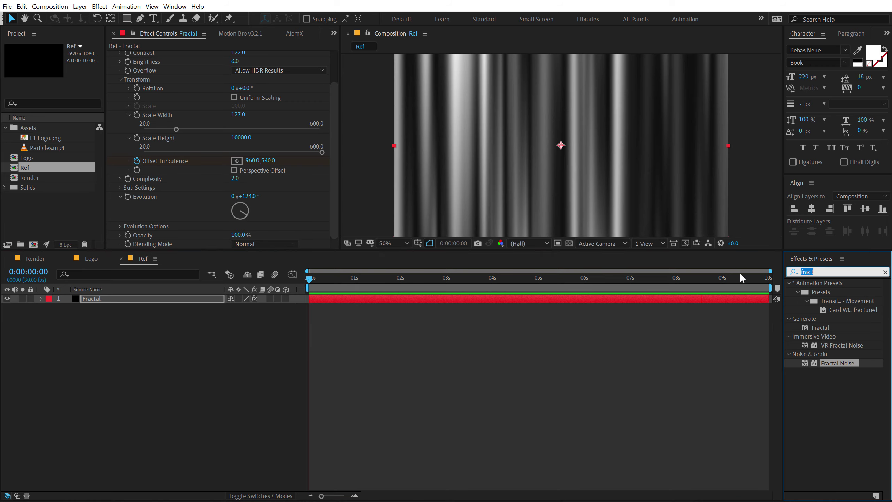
{"action": "type", "text": "tur"}
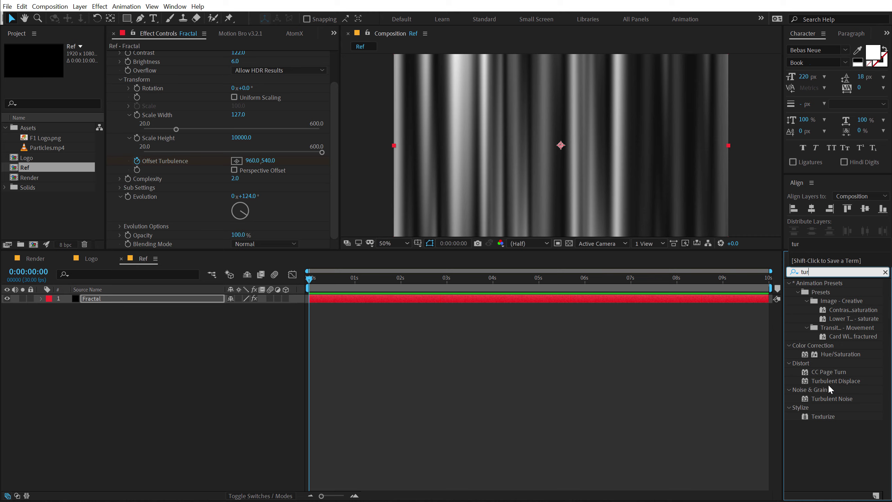
{"action": "double_click", "coordinate": [827, 382]}
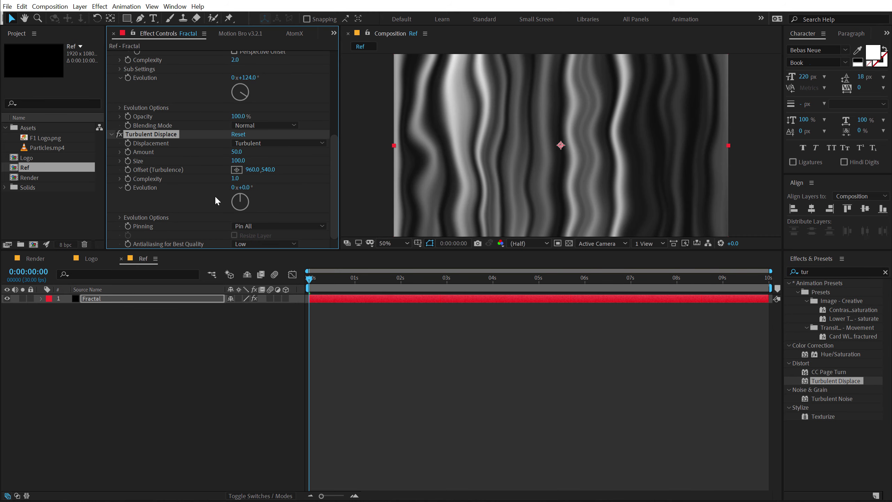
{"action": "left_click_drag", "start_coordinate": [236, 152], "coordinate": [246, 152]}
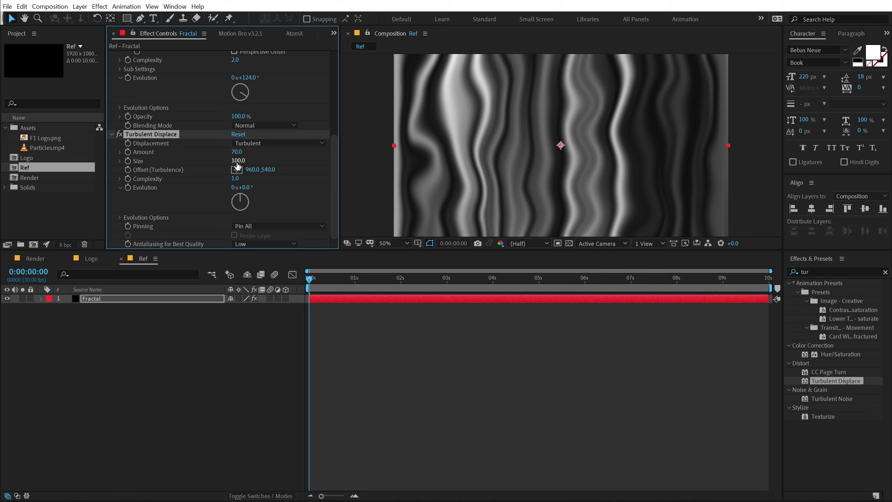
{"action": "left_click_drag", "start_coordinate": [237, 163], "coordinate": [296, 166]}
{"action": "left_click_drag", "start_coordinate": [304, 279], "coordinate": [376, 293]}
- Set the Fractal Noise evolution to 170° and check the motion across the timeline
{"action": "left_click_drag", "start_coordinate": [334, 174], "coordinate": [336, 140]}
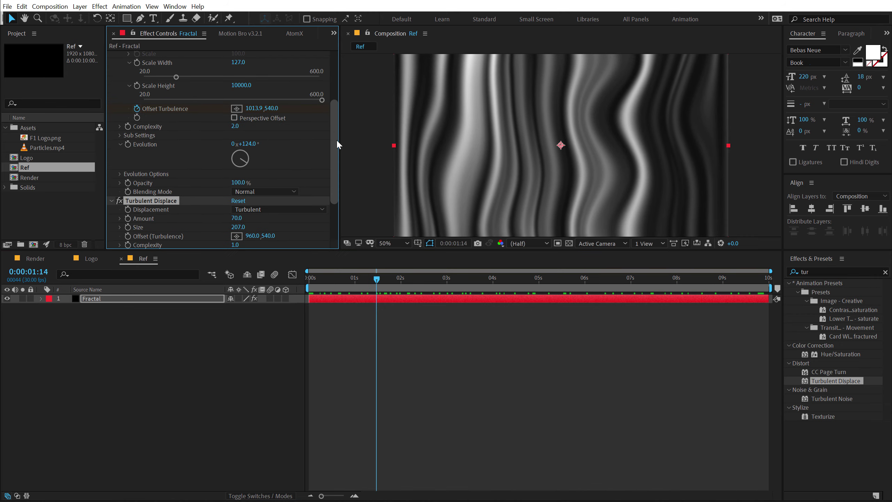
{"action": "left_click_drag", "start_coordinate": [246, 144], "coordinate": [276, 143]}
{"action": "left_click", "coordinate": [380, 286]}
{"action": "left_click_drag", "start_coordinate": [460, 281], "coordinate": [236, 289]}
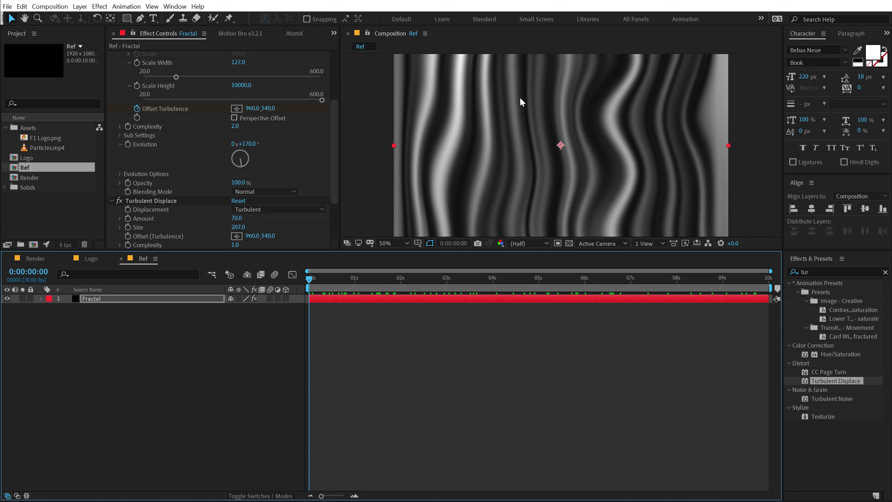
- Create a 1920 x 1080, 30 fps, 10-second composition named Logo Edge
{"action": "left_click", "coordinate": [103, 208]}
{"action": "left_click", "coordinate": [5, 127]}
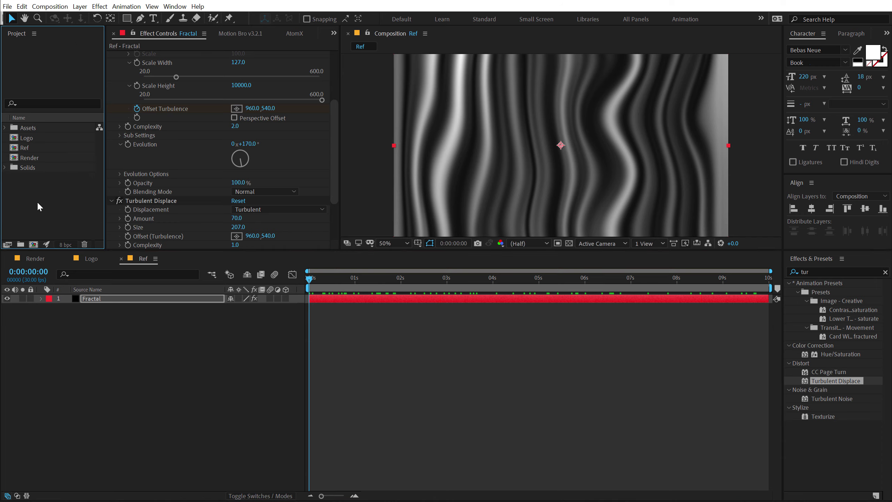
{"action": "left_click", "coordinate": [33, 244]}
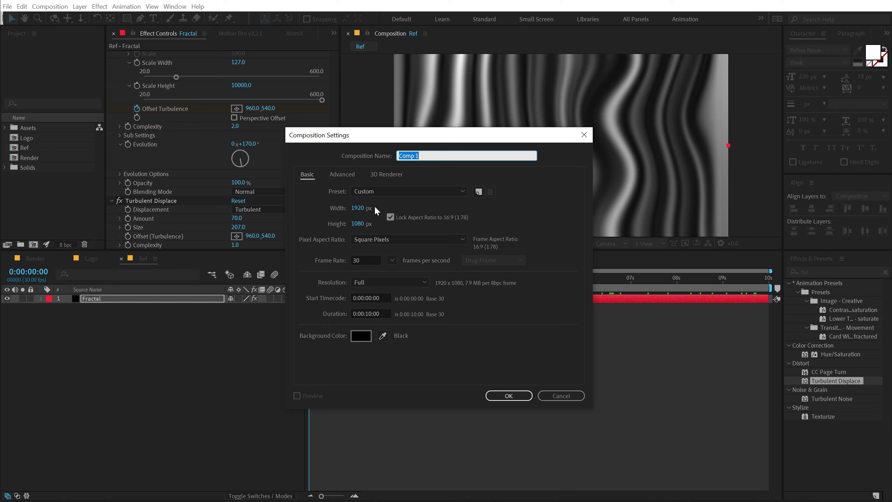
{"action": "type", "text": "L"}
{"action": "type", "text": "Edge"}
{"action": "left_click", "coordinate": [507, 395]}
{"action": "left_click", "coordinate": [75, 199]}
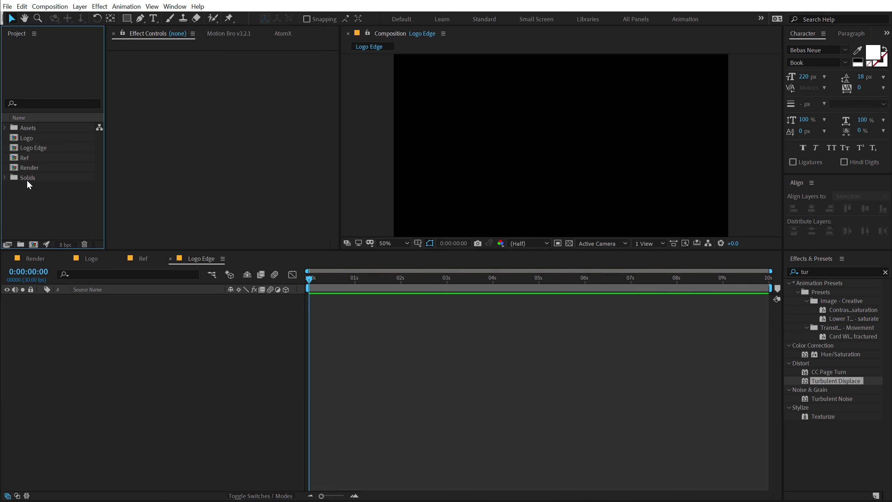
- Add the Logo composition to Logo Edge and apply a black (000000) Fill effect to it
{"action": "left_click_drag", "start_coordinate": [29, 137], "coordinate": [83, 406]}
{"action": "double_click", "coordinate": [832, 272]}
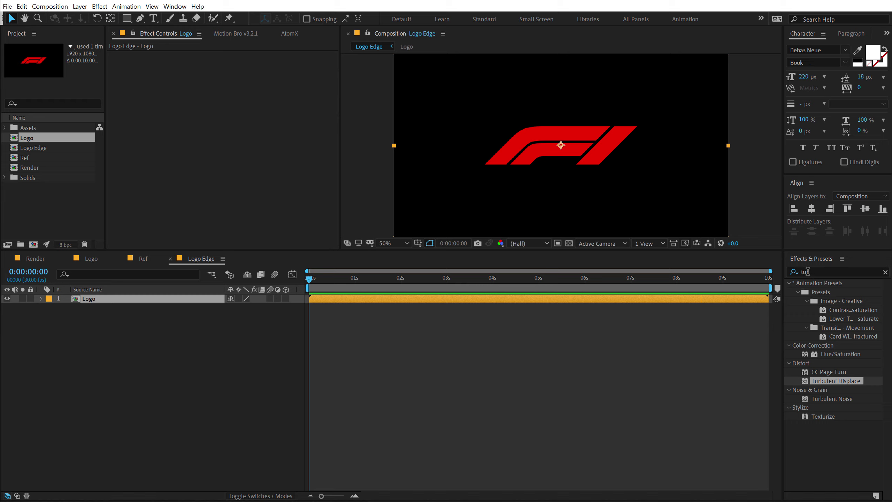
{"action": "type", "text": "fill"}
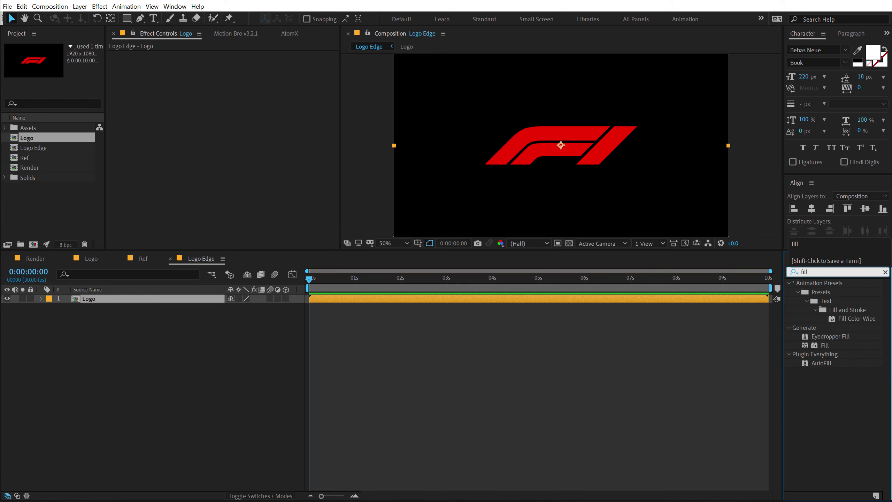
{"action": "double_click", "coordinate": [824, 345]}
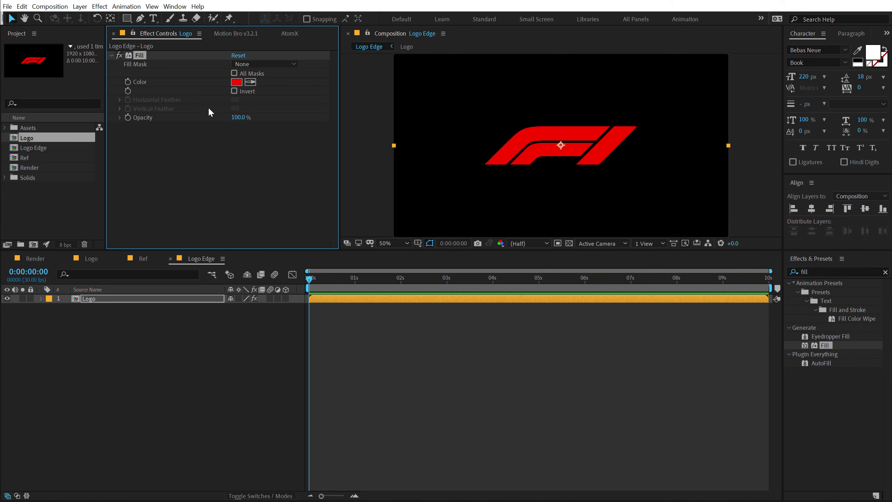
{"action": "left_click", "coordinate": [237, 82]}
{"action": "type", "text": "000000"}
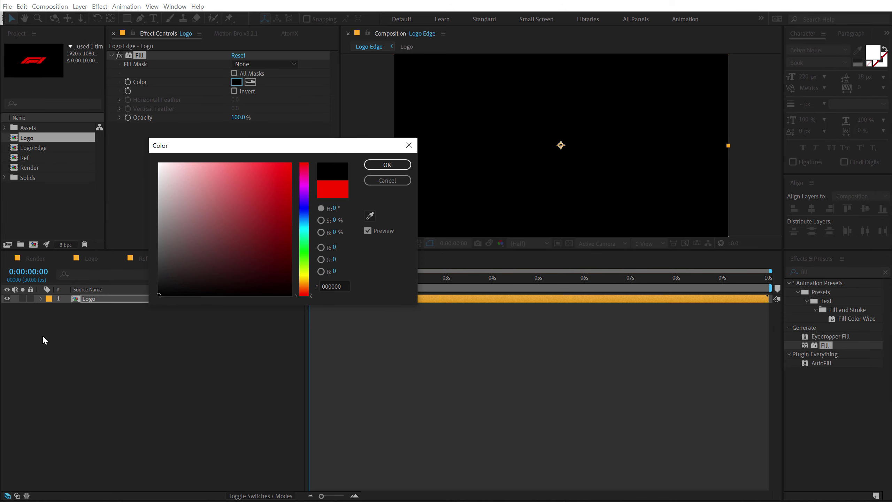
{"action": "left_click", "coordinate": [387, 164]}
- Duplicate the Logo layer and set the upper copy's fill color to white (FFFFFF)
{"action": "left_click", "coordinate": [98, 298]}
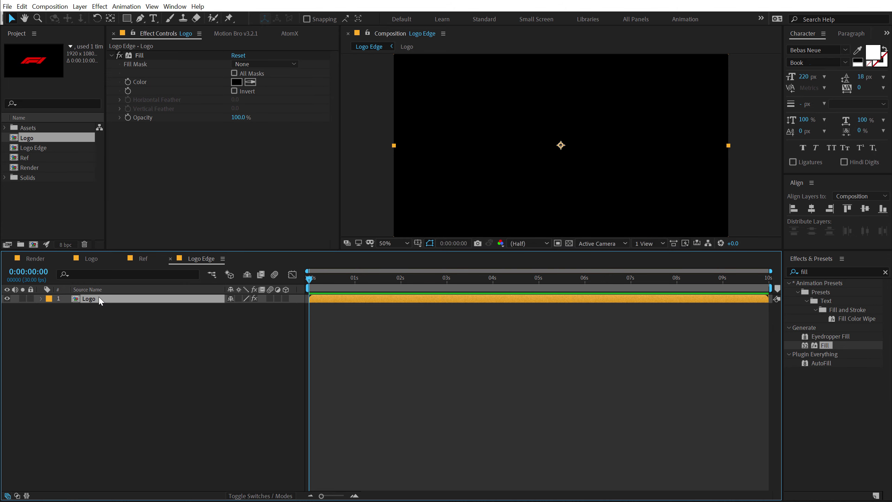
{"action": "key", "text": "ctrl+d"}
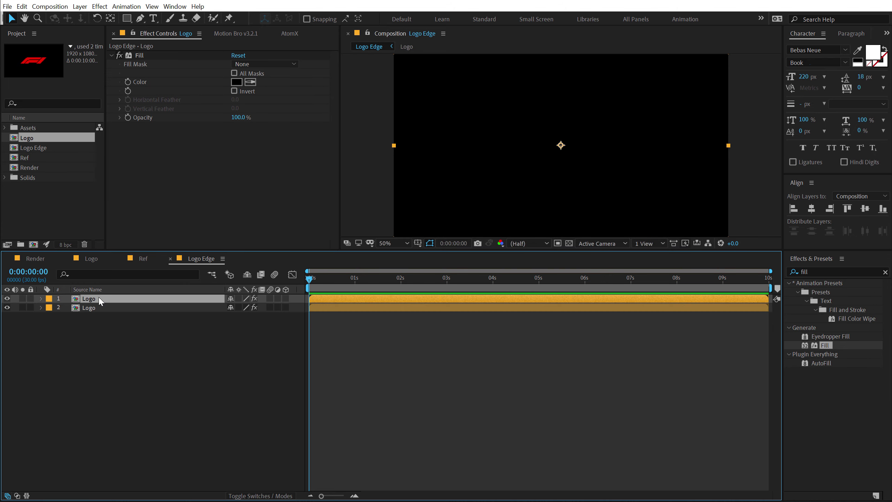
{"action": "left_click", "coordinate": [237, 81]}
{"action": "type", "text": "ffffff"}
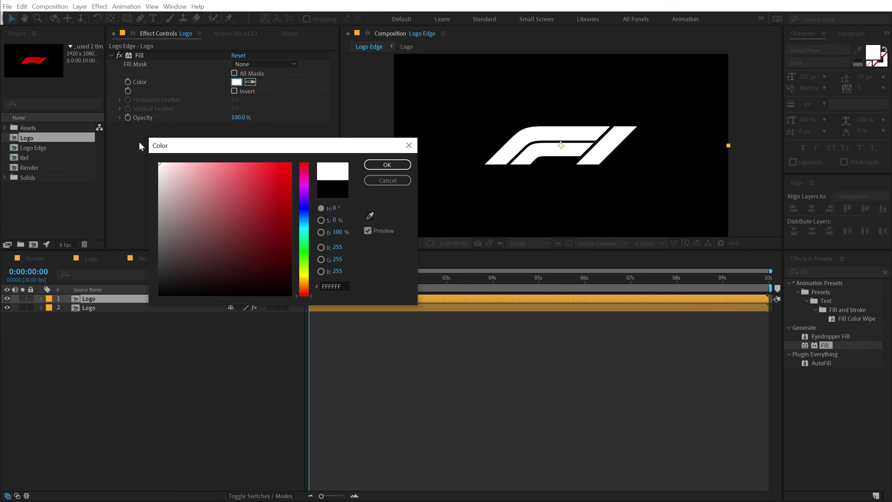
{"action": "left_click", "coordinate": [388, 165]}
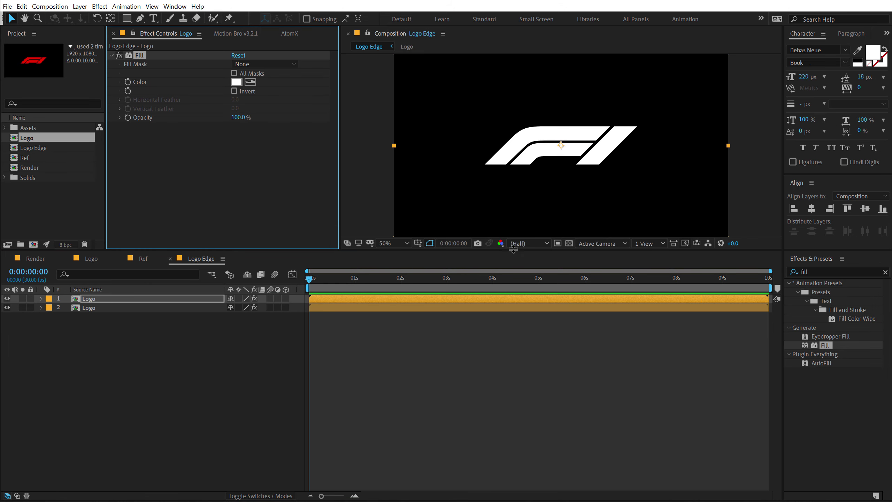
- Show the transparency grid and apply Simple Choker to the upper Logo layer with choke matte 6
{"action": "left_click", "coordinate": [569, 243]}
{"action": "left_click", "coordinate": [827, 272]}
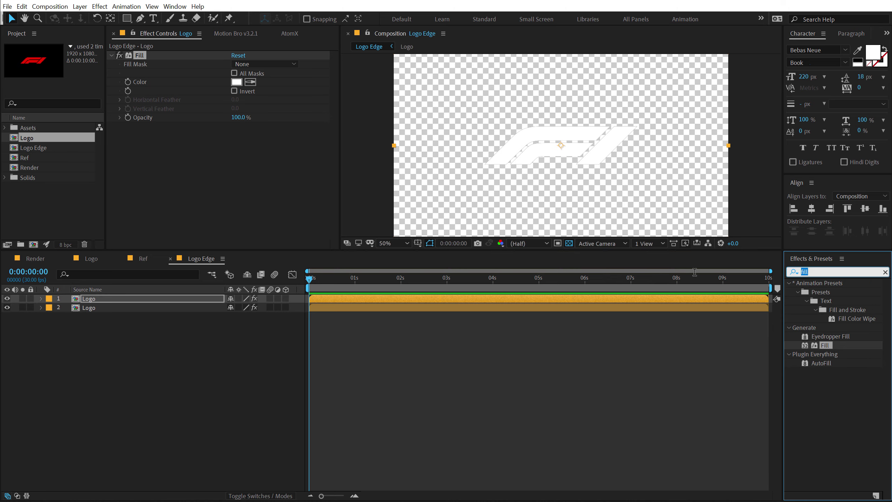
{"action": "type", "text": "simple"}
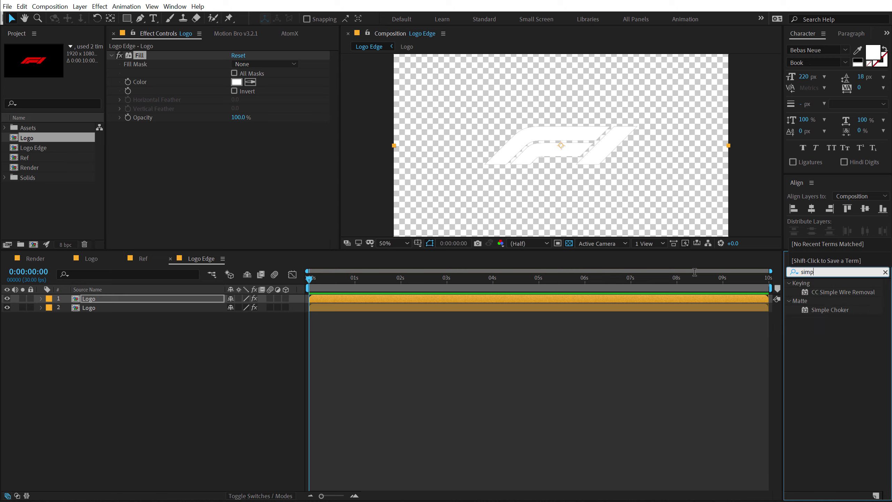
{"action": "double_click", "coordinate": [824, 309]}
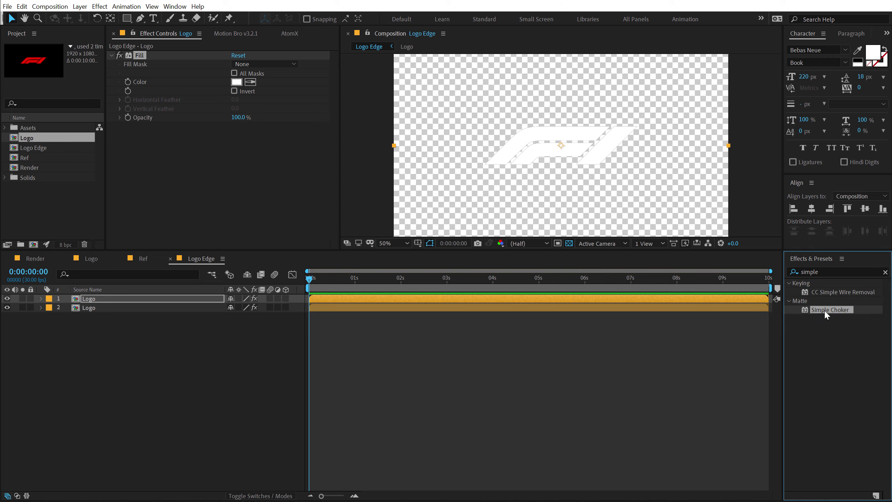
{"action": "left_click", "coordinate": [237, 143]}
{"action": "type", "text": "6"}
{"action": "key", "text": "Return"}
{"action": "left_click", "coordinate": [249, 351]}
{"action": "key", "text": "slash"}
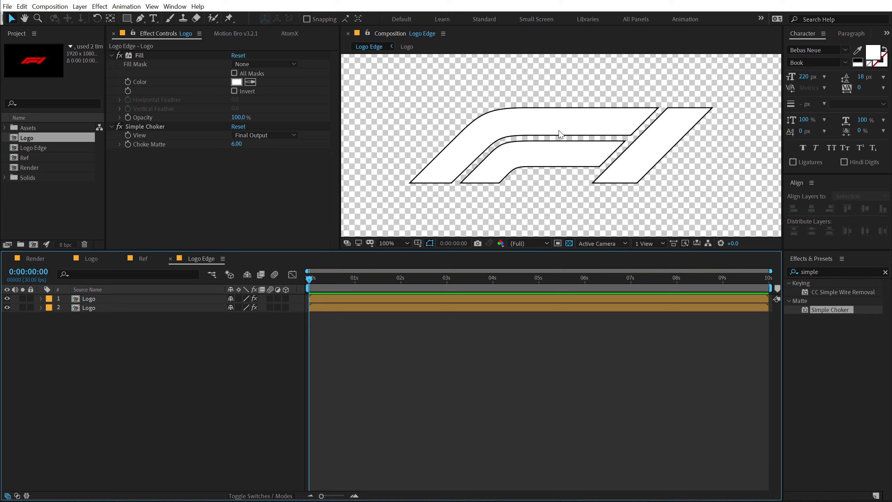
- Add an adjustment layer above both Logo layers and name it Blur
{"action": "right_click", "coordinate": [90, 345]}
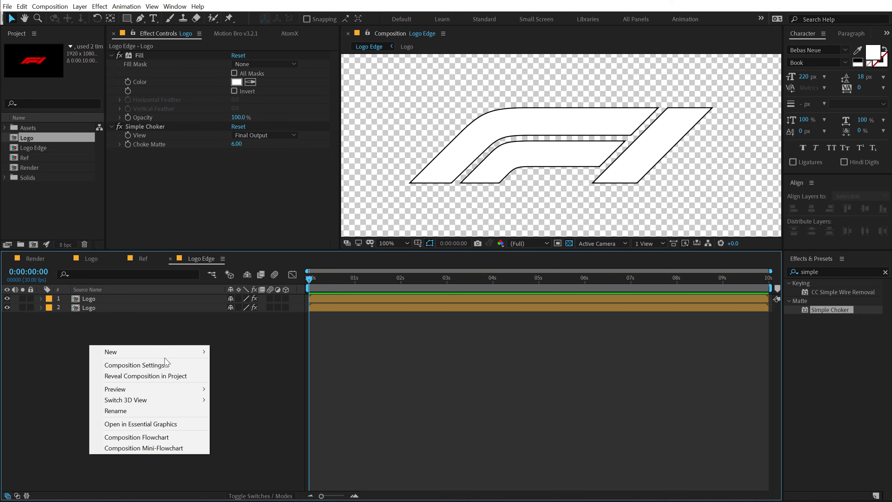
{"action": "mouse_move", "coordinate": [175, 347]}
{"action": "left_click", "coordinate": [255, 429]}
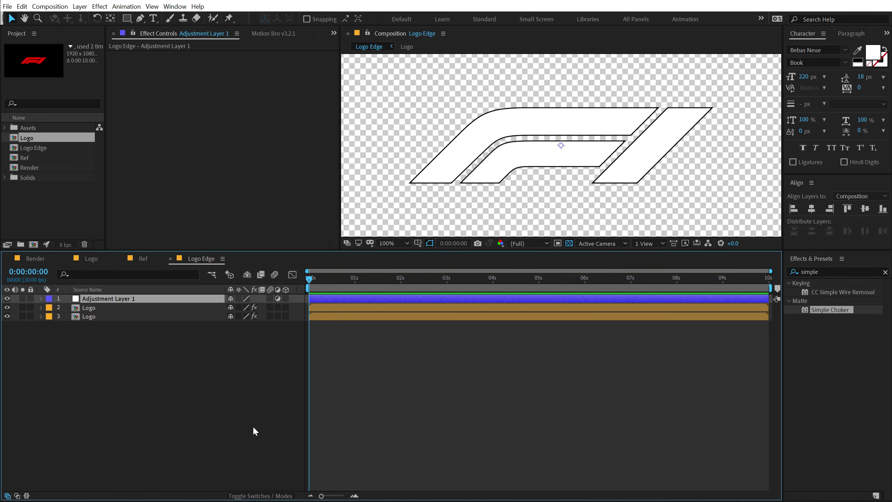
{"action": "key", "text": "Return"}
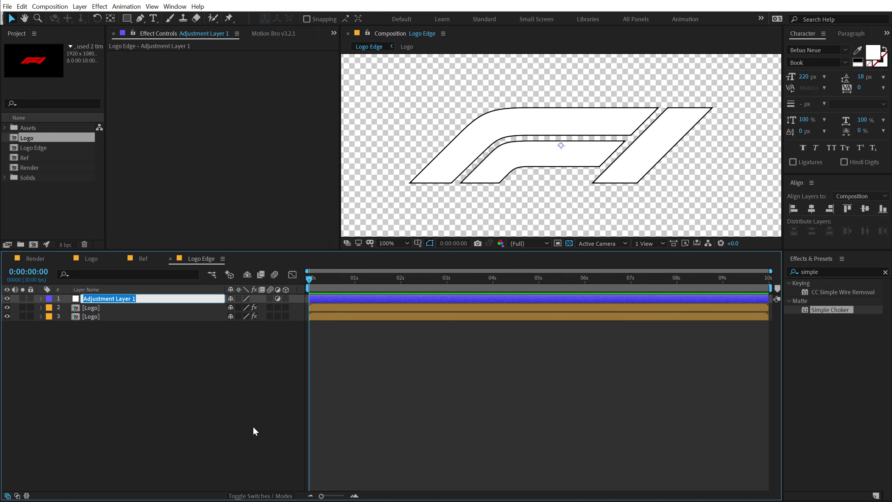
{"action": "type", "text": "Blur"}
{"action": "key", "text": "Return"}
- Apply Fast Box Blur to the Blur adjustment layer with a blur radius of 3
{"action": "left_click", "coordinate": [836, 273]}
{"action": "key", "text": "ctrl+a"}
{"action": "type", "text": "fast"}
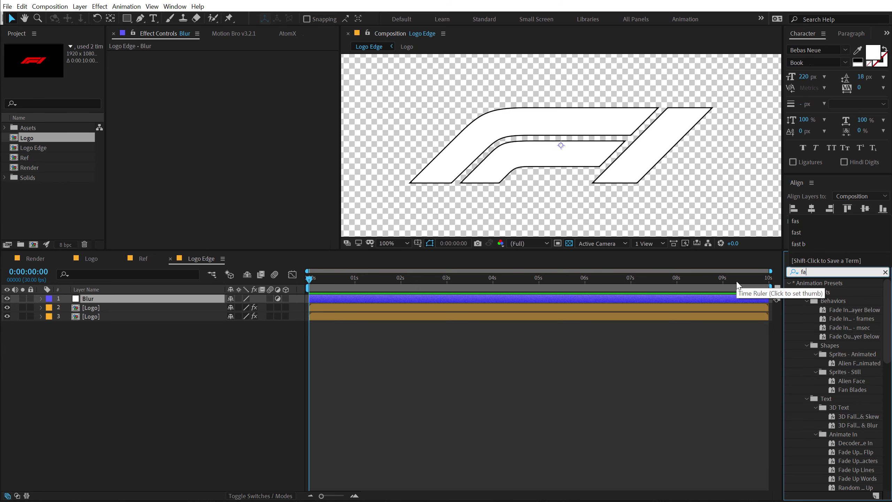
{"action": "double_click", "coordinate": [831, 342]}
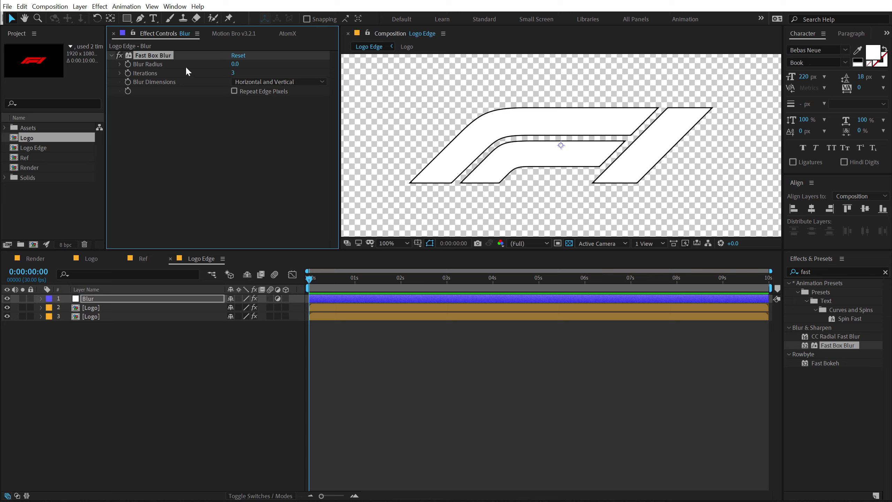
{"action": "left_click", "coordinate": [234, 64]}
{"action": "type", "text": "3"}
{"action": "key", "text": "Return"}
{"action": "left_click", "coordinate": [271, 273]}
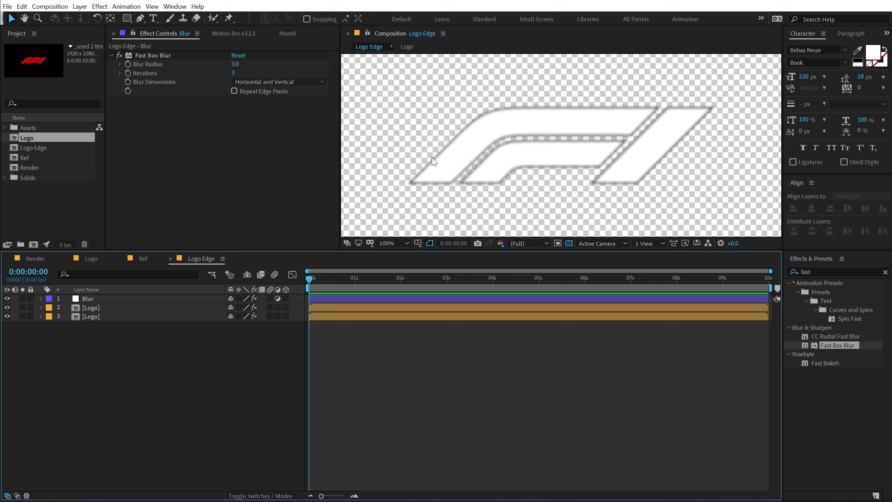
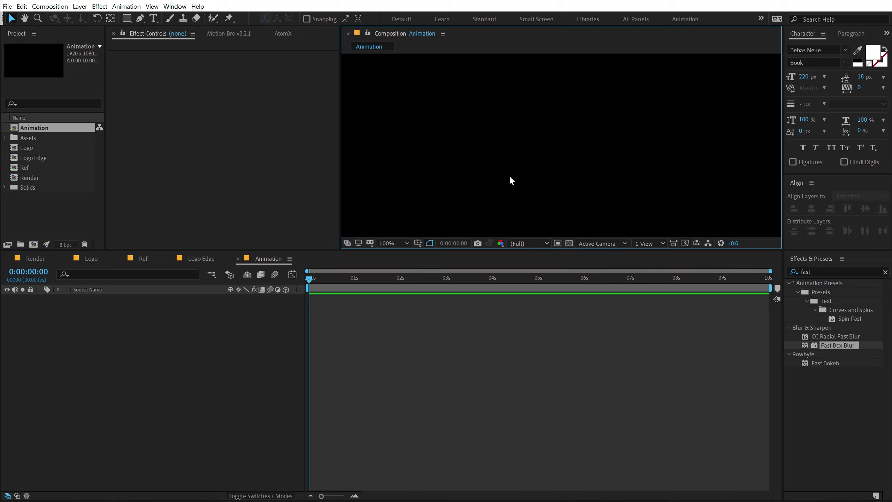
{"action": "scroll", "coordinate": [509, 174], "scroll_direction": "down", "scroll_amount": 2}
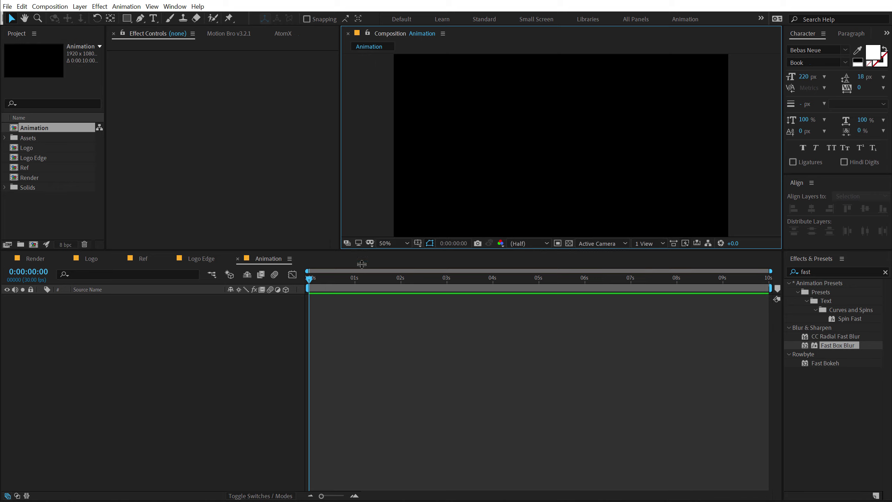
- Enlarge the composition viewer area by lowering the boundary above the timeline
{"action": "left_click_drag", "start_coordinate": [362, 263], "coordinate": [362, 308]}
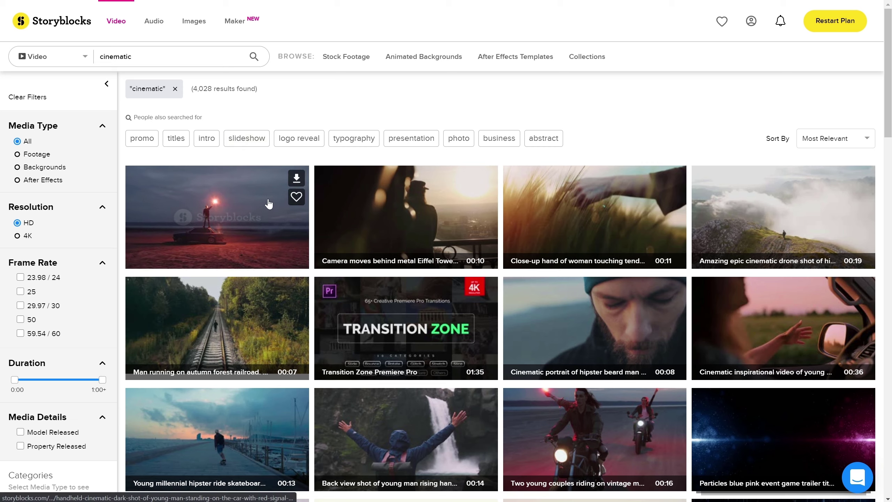
- Switch to Storyblocks, download the cinematic clip of the man standing on a car, and browse the video collections
{"action": "left_click", "coordinate": [297, 179]}
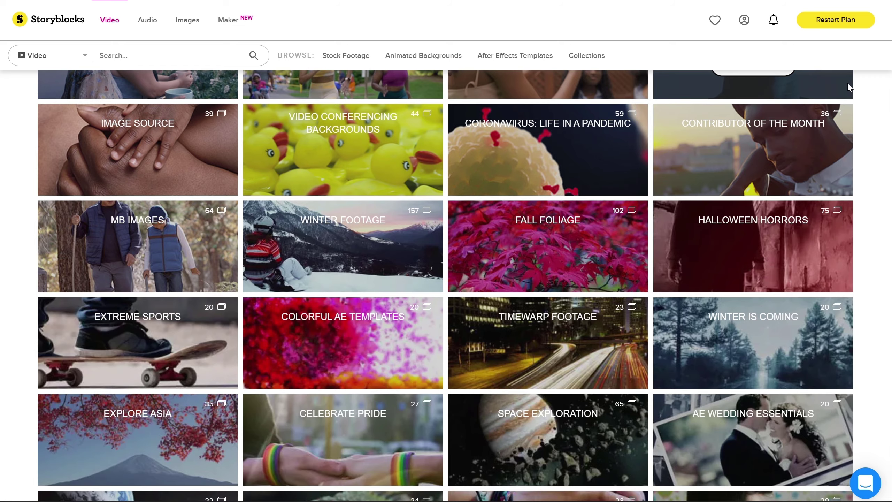
{"action": "scroll", "coordinate": [850, 87], "scroll_direction": "down", "scroll_amount": 3}
{"action": "scroll", "coordinate": [850, 87], "scroll_direction": "down", "scroll_amount": 3}
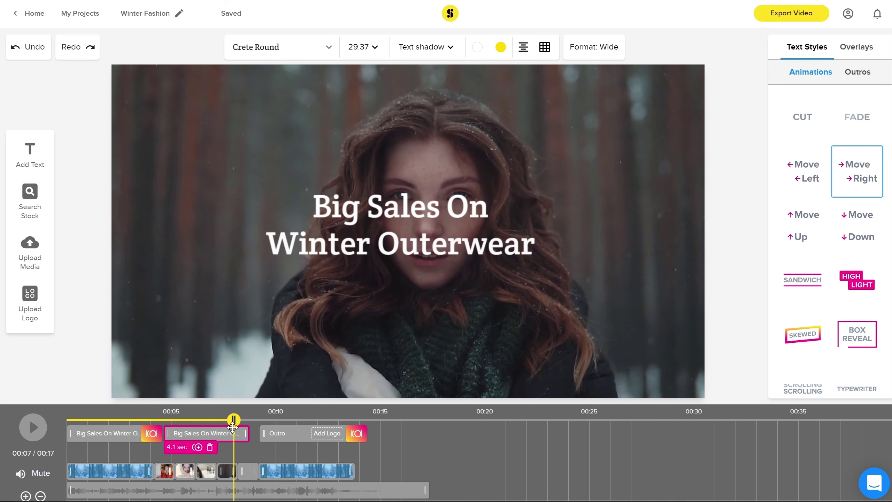
- In the Winter Fashion project, replace the second title's lower line with "New Collection"
{"action": "left_click", "coordinate": [233, 427]}
{"action": "key", "text": "shift+Home"}
{"action": "type", "text": "New Co"}
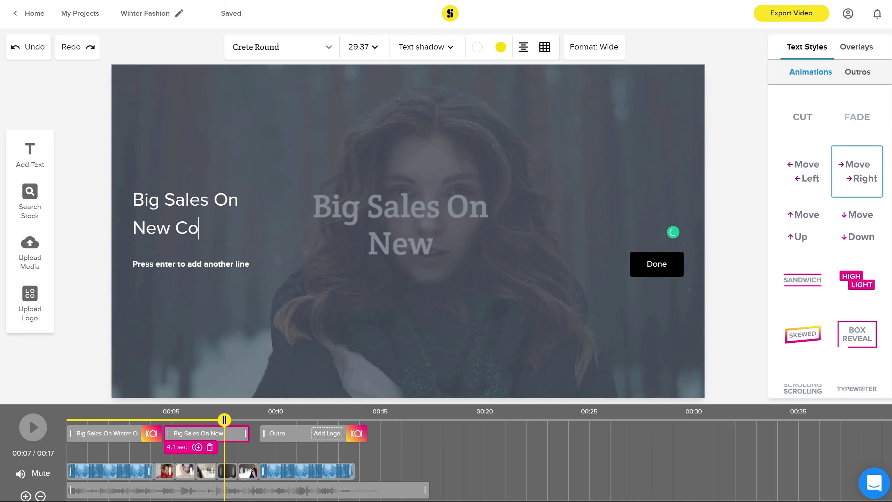
{"action": "type", "text": "llection"}
{"action": "left_click", "coordinate": [657, 264]}
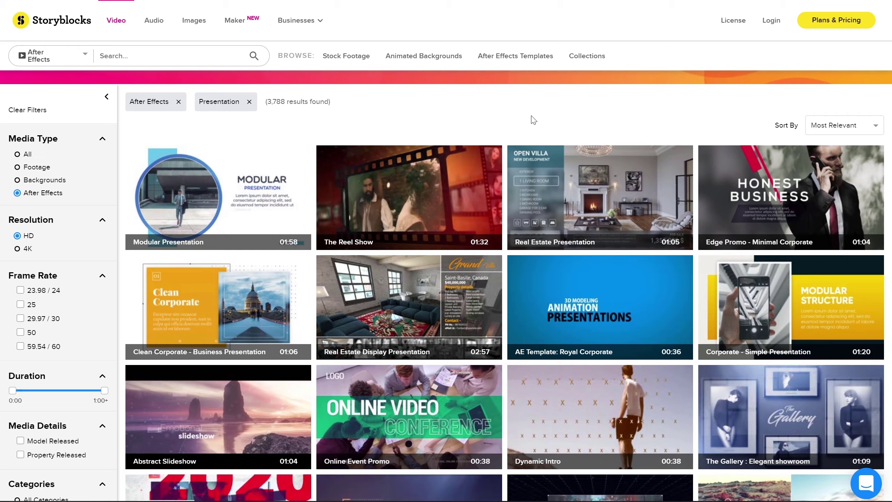
- Browse the After Effects presentation templates in Storyblocks
{"action": "scroll", "coordinate": [530, 120], "scroll_direction": "down", "scroll_amount": 7}
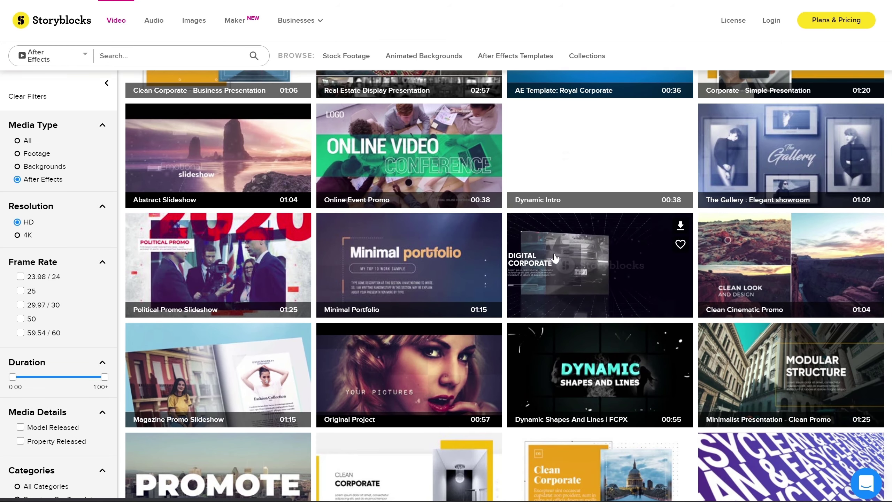
{"action": "mouse_move", "coordinate": [404, 269]}
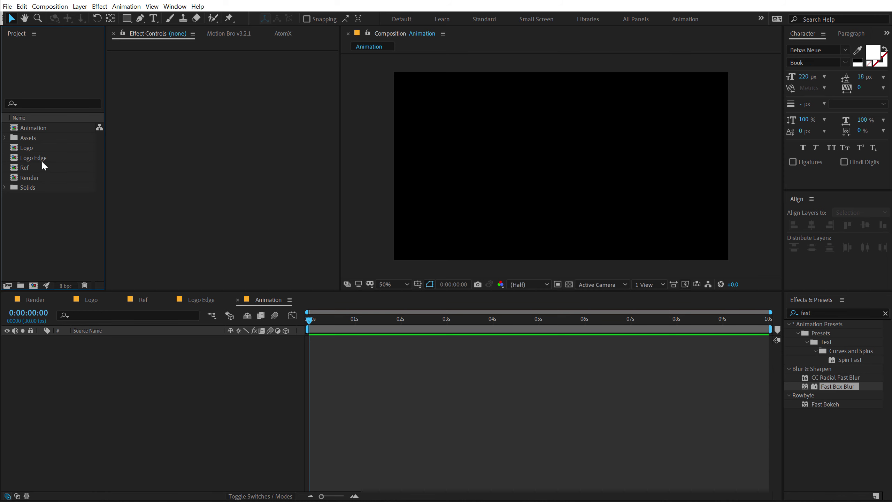
- Switch to After Effects, add the Logo Edge composition to the Animation composition, and hide its layer
{"action": "left_click_drag", "start_coordinate": [42, 160], "coordinate": [205, 386]}
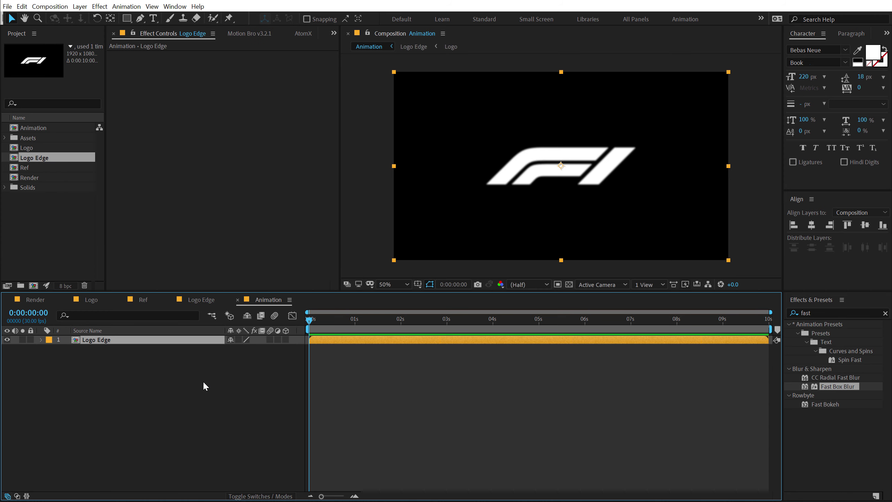
{"action": "left_click", "coordinate": [7, 340]}
{"action": "left_click", "coordinate": [17, 372]}
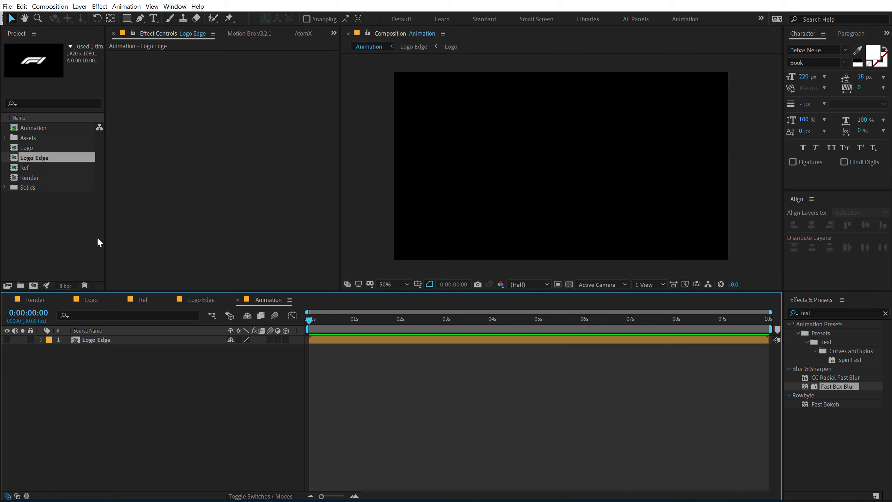
- Add the Ref composition above the Logo Edge layer and the Logo composition above Ref
{"action": "left_click_drag", "start_coordinate": [34, 167], "coordinate": [52, 218]}
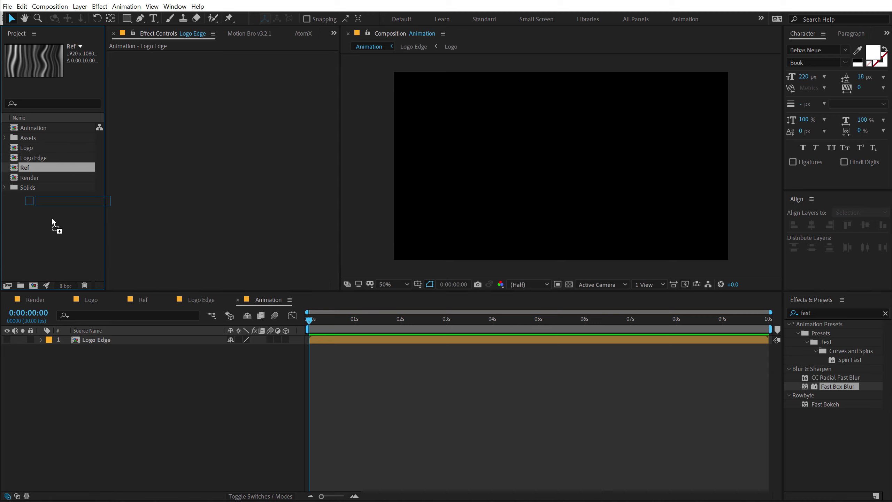
{"action": "left_click_drag", "start_coordinate": [86, 334], "coordinate": [90, 338]}
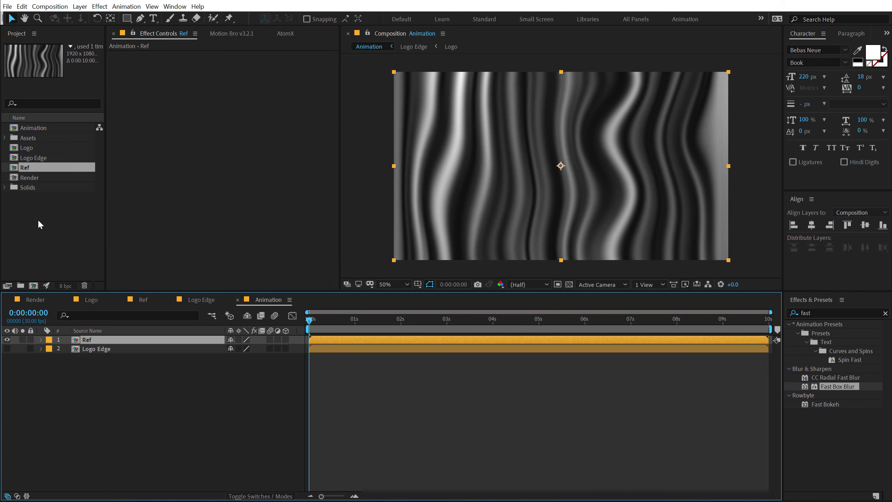
{"action": "left_click_drag", "start_coordinate": [32, 149], "coordinate": [74, 235]}
{"action": "left_click_drag", "start_coordinate": [94, 331], "coordinate": [93, 340]}
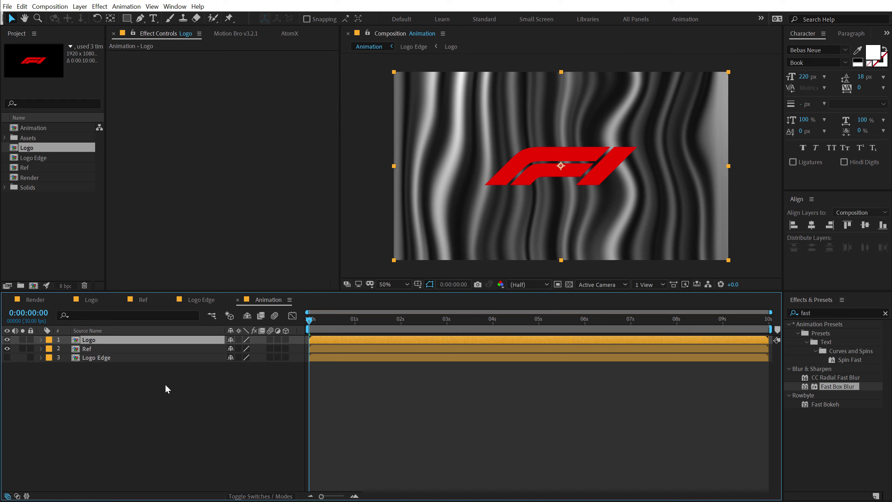
- Set the Ref layer's track matte to Alpha Matte "Logo" and preview the masked reflection
{"action": "left_click", "coordinate": [92, 349]}
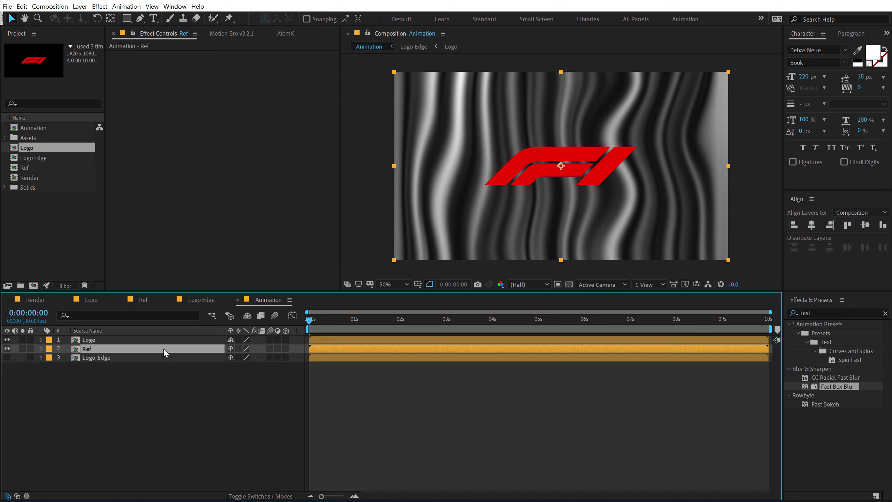
{"action": "key", "text": "F4"}
{"action": "left_click", "coordinate": [290, 350]}
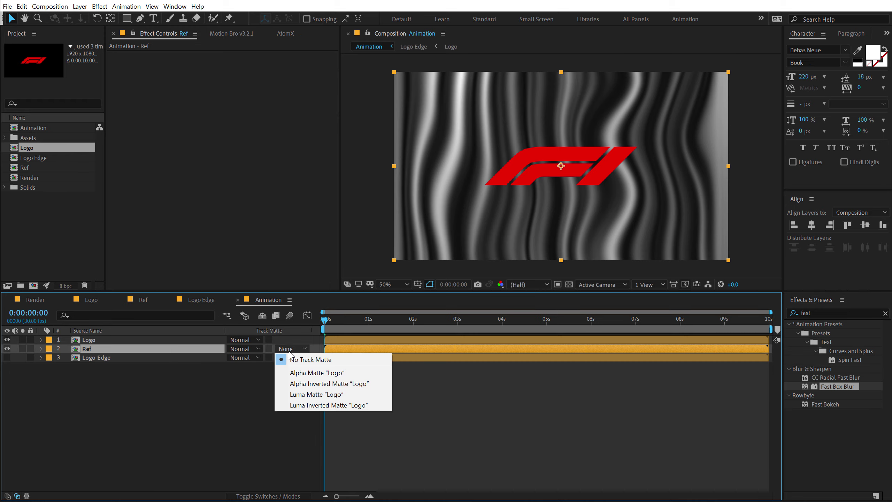
{"action": "left_click", "coordinate": [296, 372]}
{"action": "left_click_drag", "start_coordinate": [325, 314], "coordinate": [587, 351]}
{"action": "key", "text": "space"}
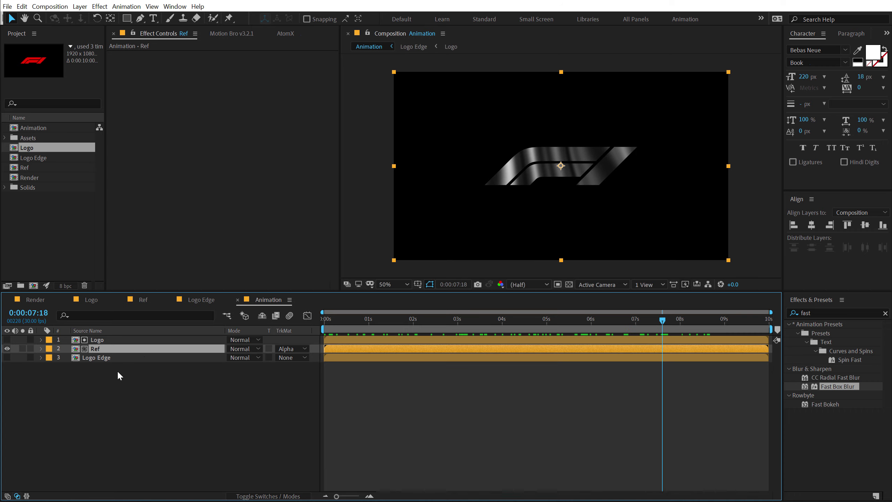
- Find the CC Glass effect and apply it to the Ref layer
{"action": "left_click", "coordinate": [820, 311]}
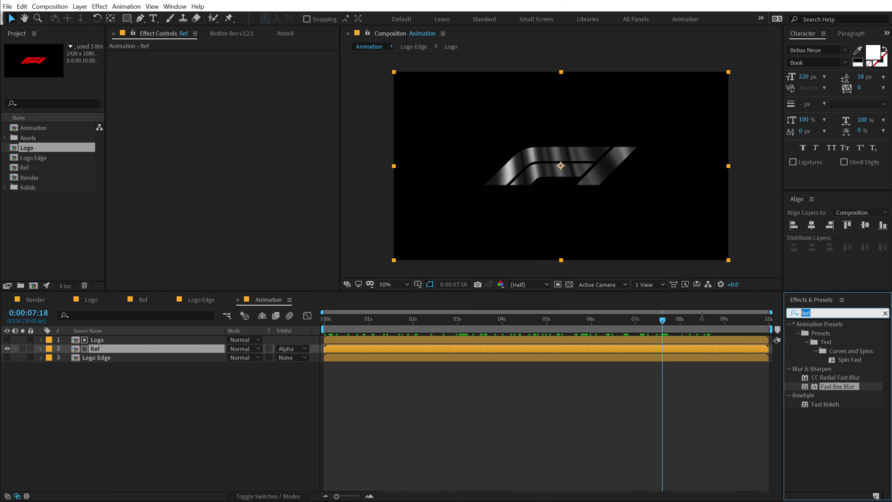
{"action": "type", "text": "cc gl"}
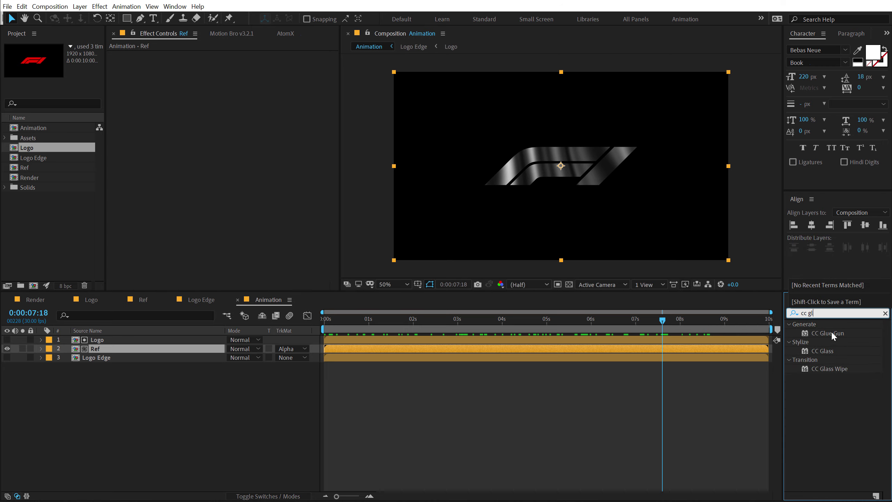
{"action": "double_click", "coordinate": [823, 350]}
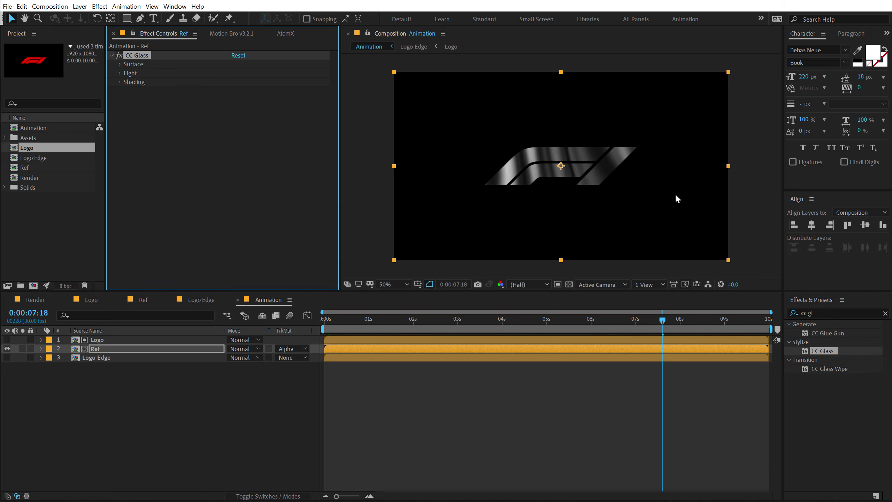
- Set the CC Glass bump map to the Logo Edge layer and reduce its softness to about 5
{"action": "left_click", "coordinate": [120, 67]}
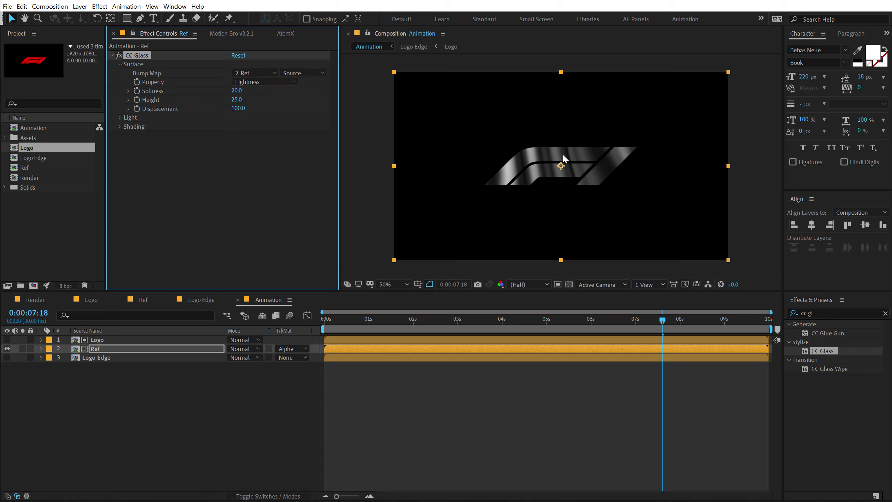
{"action": "scroll", "coordinate": [570, 165], "scroll_direction": "up", "scroll_amount": 2}
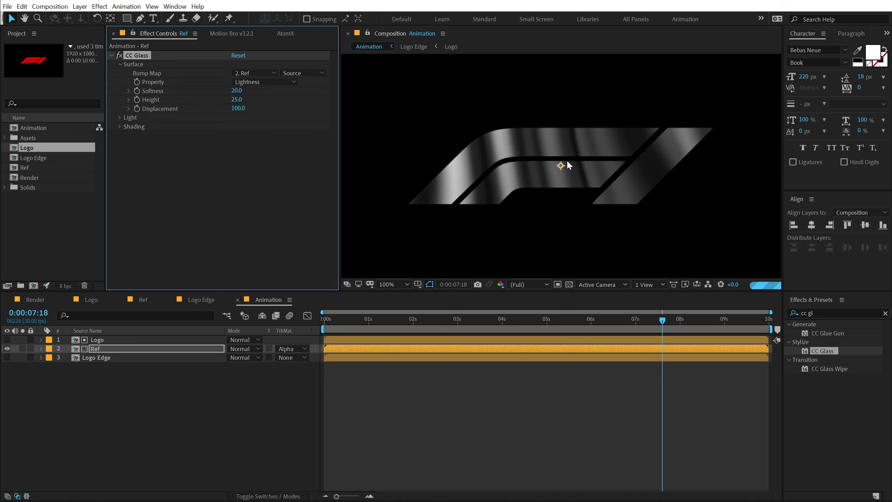
{"action": "left_click", "coordinate": [255, 72]}
{"action": "left_click", "coordinate": [267, 120]}
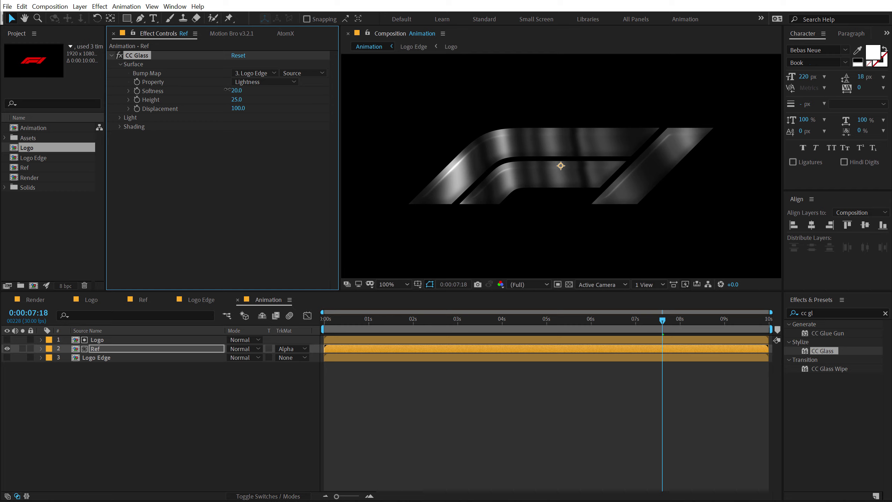
{"action": "left_click_drag", "start_coordinate": [228, 89], "coordinate": [193, 89]}
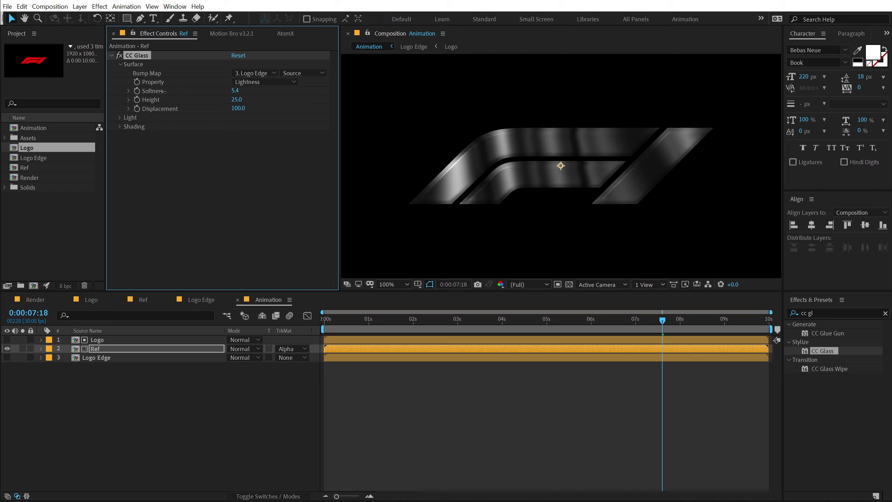
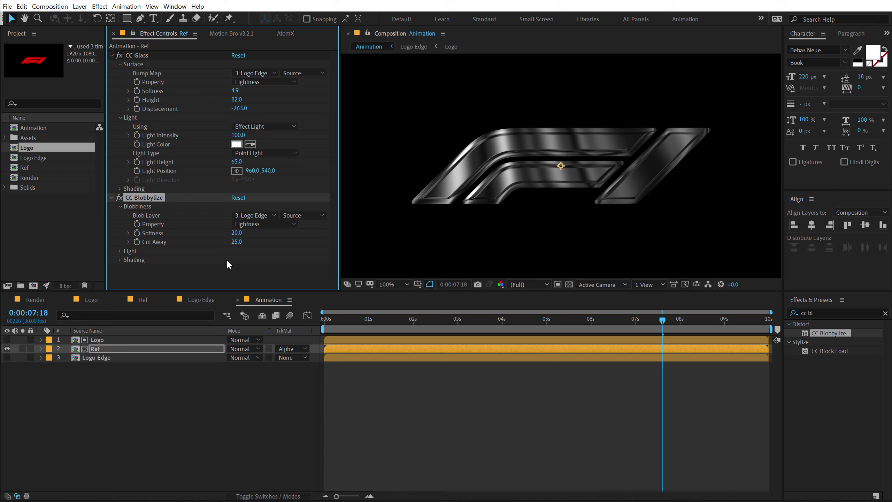
- Set the CC Blobbylize softness to 3 and its cut away to 0
{"action": "left_click", "coordinate": [235, 233]}
{"action": "type", "text": "3"}
{"action": "key", "text": "Return"}
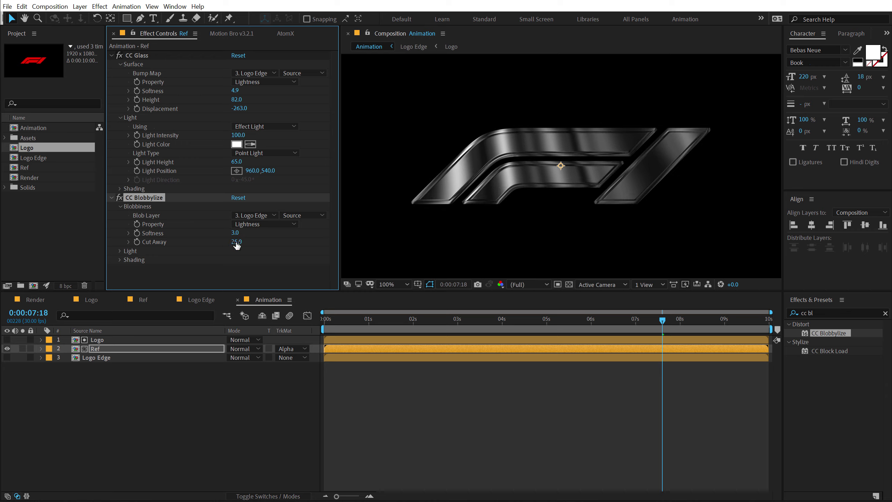
{"action": "left_click", "coordinate": [236, 242]}
{"action": "type", "text": "0"}
{"action": "key", "text": "Return"}
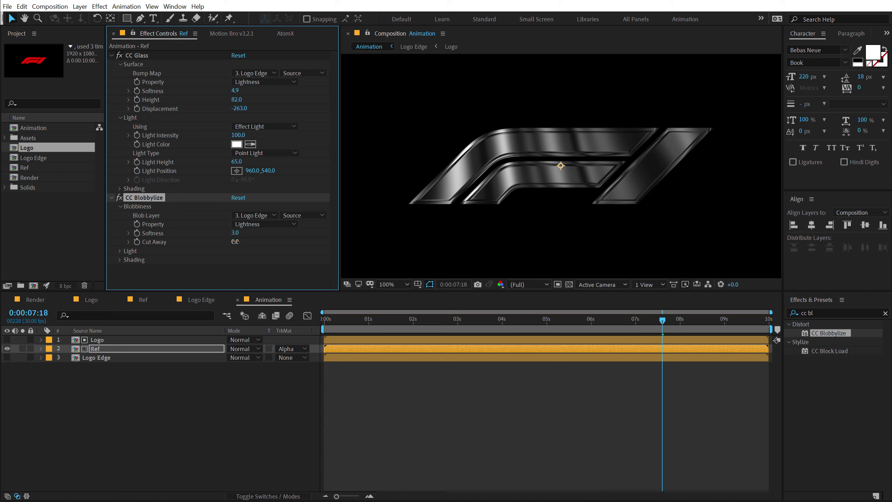
- Compare the logo with CC Blobbylize disabled and enabled, leaving the effect on
{"action": "left_click", "coordinate": [121, 199]}
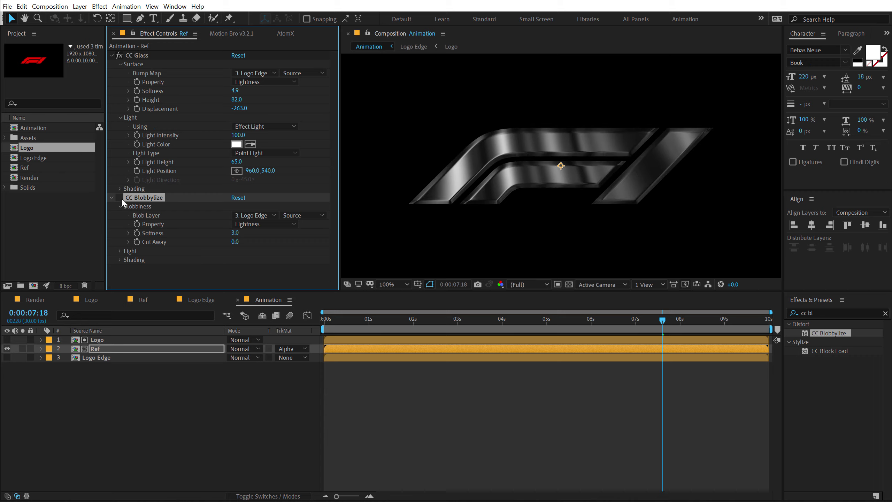
{"action": "left_click", "coordinate": [121, 199]}
{"action": "left_click", "coordinate": [121, 199]}
{"action": "left_click", "coordinate": [121, 199]}
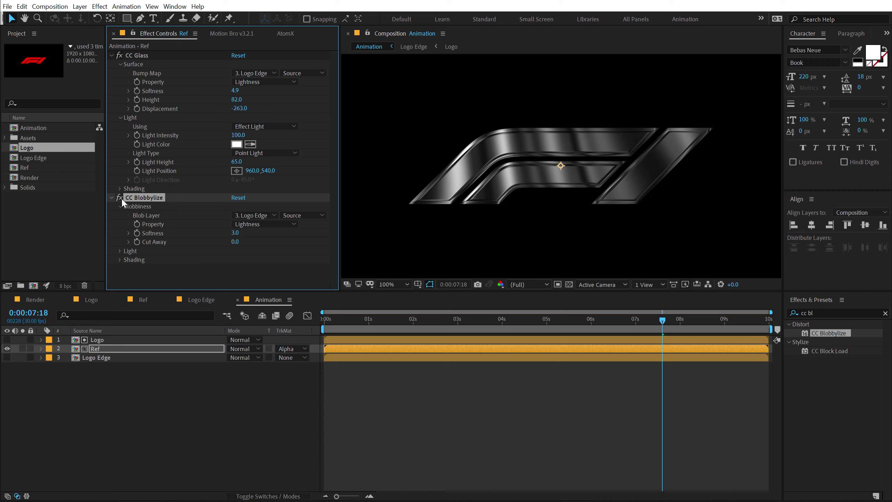
{"action": "left_click", "coordinate": [121, 198]}
{"action": "left_click", "coordinate": [122, 198]}
- Set the CC Blobbylize light height to 75
{"action": "left_click", "coordinate": [119, 250]}
{"action": "scroll", "coordinate": [201, 213], "scroll_direction": "down", "scroll_amount": 2}
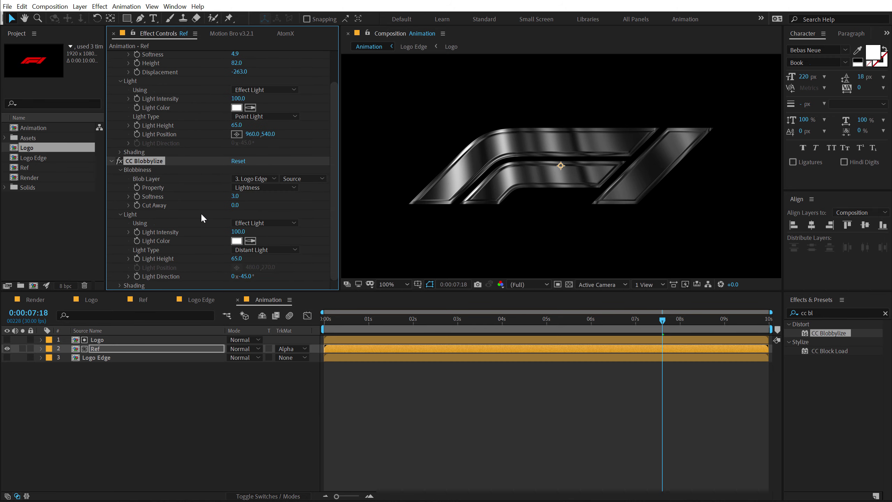
{"action": "left_click", "coordinate": [235, 258]}
{"action": "type", "text": "75"}
{"action": "key", "text": "Return"}
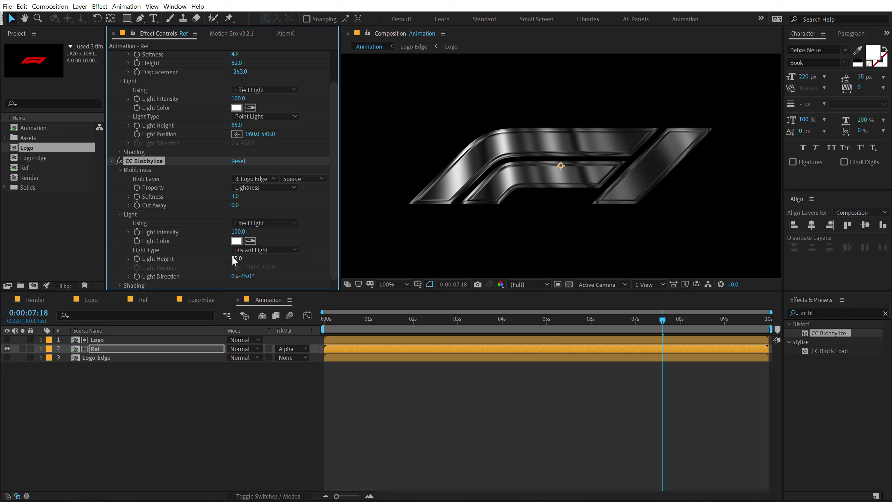
{"action": "left_click", "coordinate": [157, 433]}
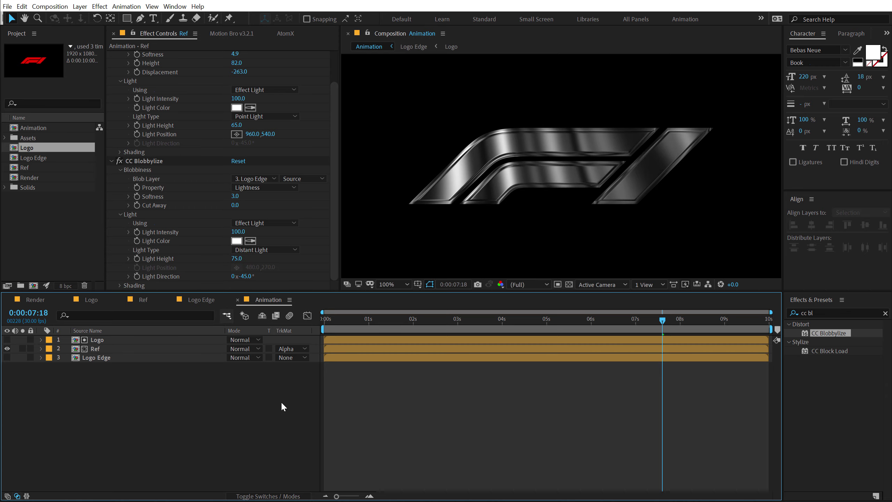
- Scrub the Animation timeline to 0:00:04:08 to check the moving reflections on the logo
{"action": "left_click_drag", "start_coordinate": [332, 320], "coordinate": [512, 277]}
{"action": "key", "text": "comma"}
{"action": "key", "text": "period"}
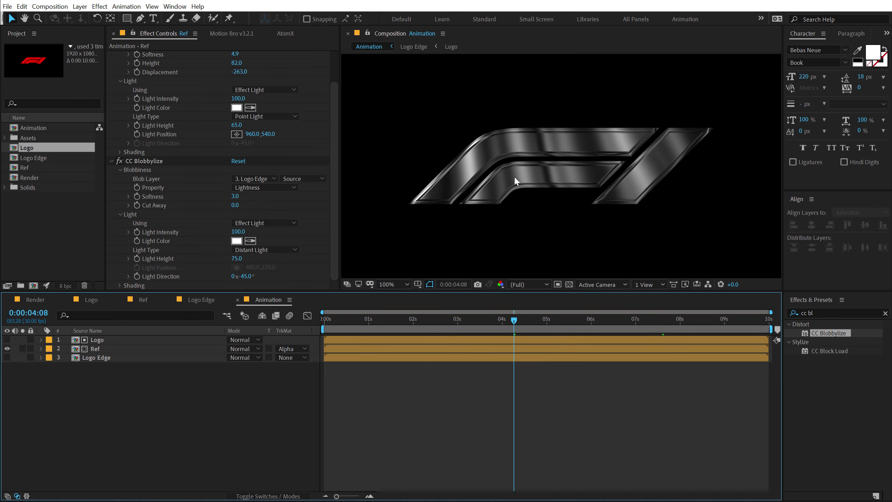
- Duplicate the Logo matte and Ref layers together above the originals
{"action": "left_click", "coordinate": [102, 343]}
{"action": "left_click", "coordinate": [102, 351], "text": "shift"}
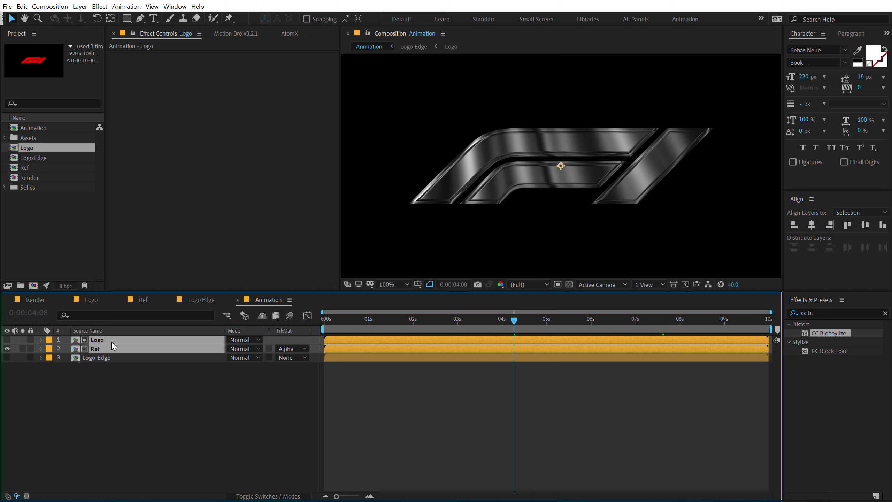
{"action": "key", "text": "ctrl+d"}
{"action": "left_click", "coordinate": [99, 400]}
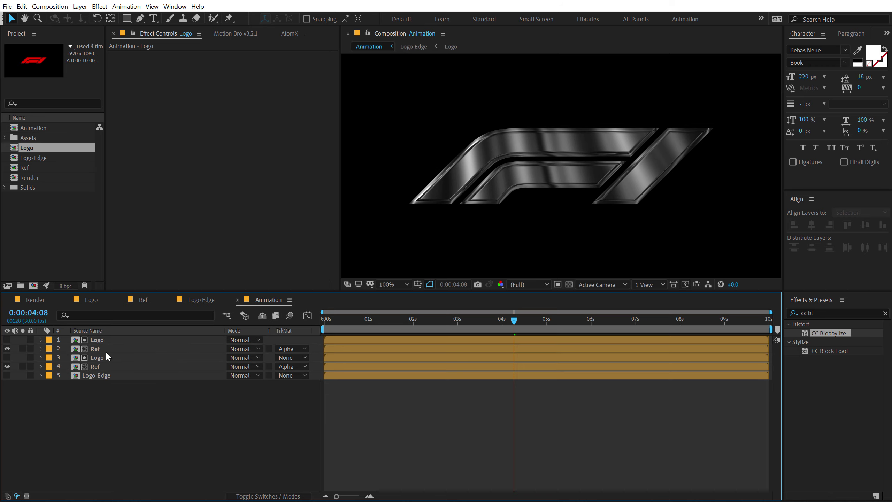
- Set the CC Glass softness of the upper Ref layer to 50, then lower it to 30
{"action": "left_click", "coordinate": [105, 350]}
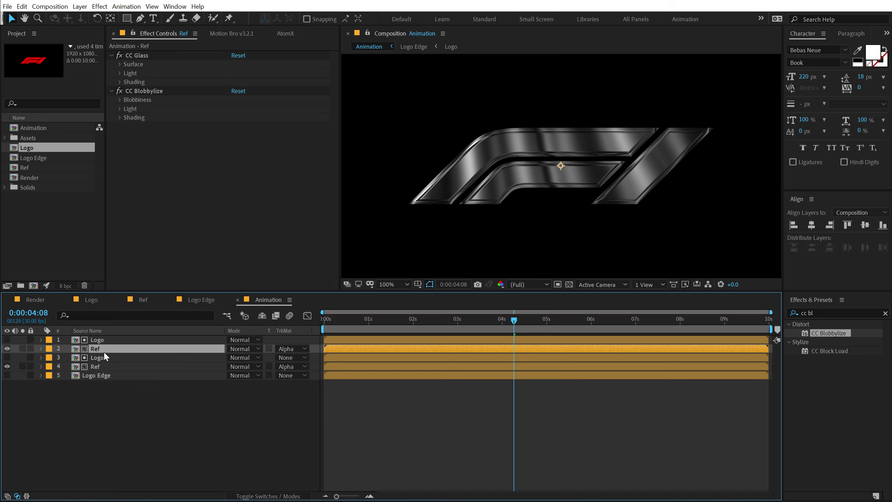
{"action": "left_click", "coordinate": [120, 64]}
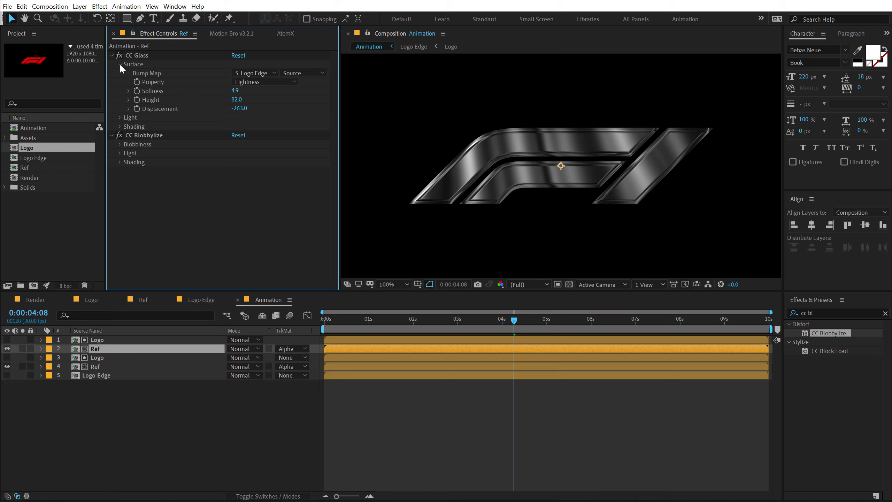
{"action": "left_click", "coordinate": [235, 90]}
{"action": "type", "text": "50"}
{"action": "key", "text": "Return"}
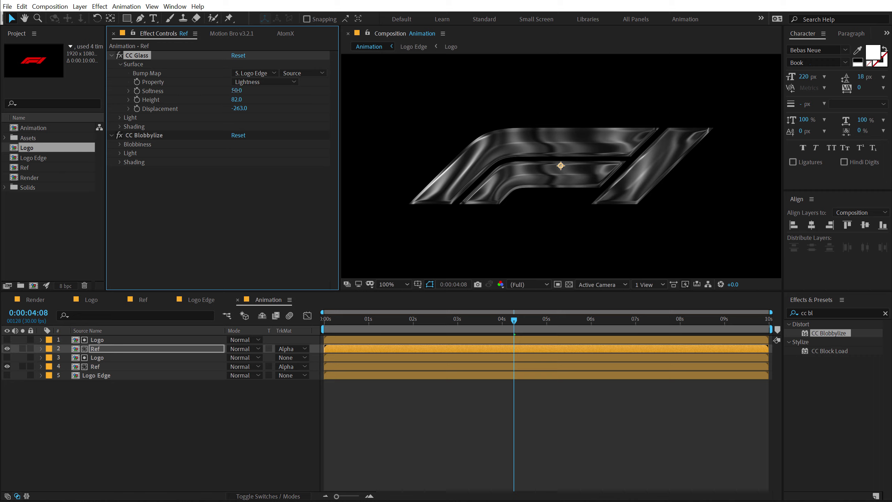
{"action": "left_click", "coordinate": [236, 90]}
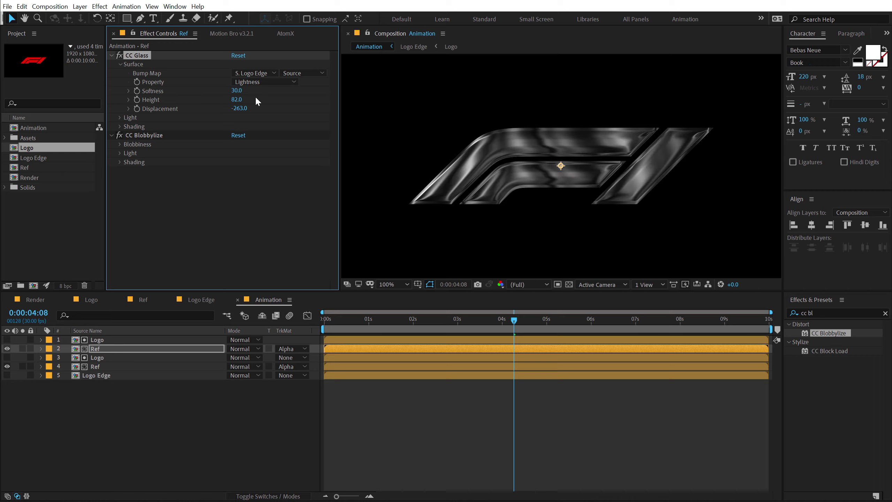
- Change the upper Ref layer's blending mode to Screen and inspect the combined reflections up close
{"action": "left_click", "coordinate": [237, 348]}
{"action": "left_click", "coordinate": [263, 46]}
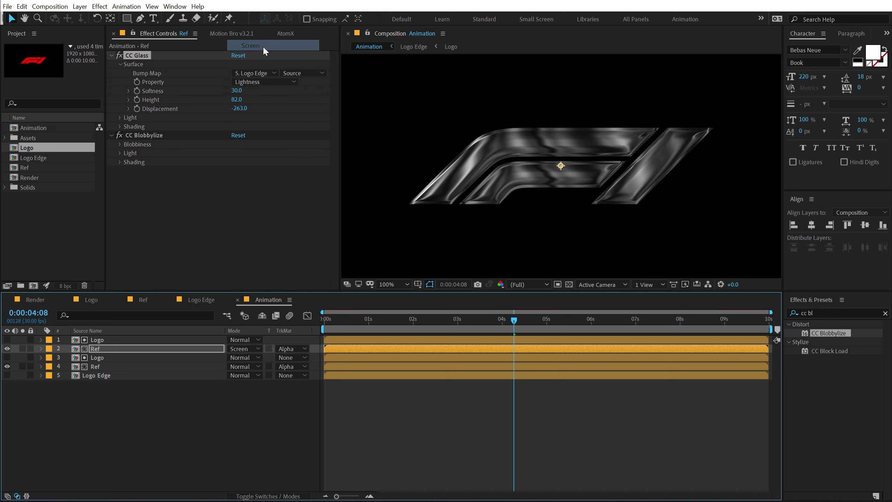
{"action": "key", "text": "period"}
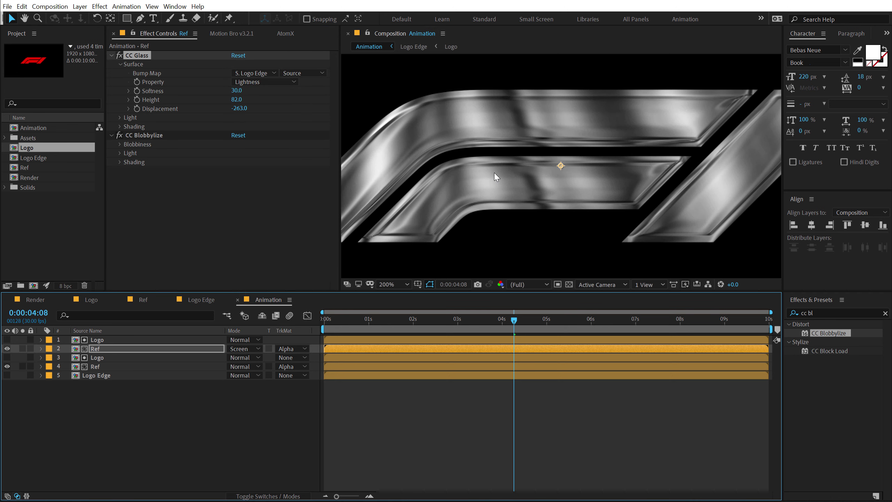
{"action": "key", "text": "comma"}
{"action": "key", "text": "comma"}
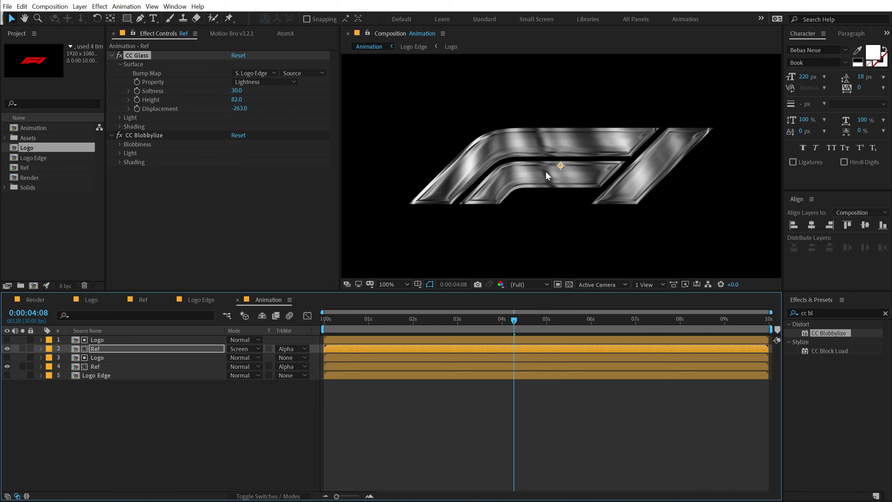
- Set the upper Ref layer's CC Glass height to 100 and softness to 15.6, checking the moving reflections up to 0:00:04:11
{"action": "key", "text": "period"}
{"action": "key", "text": "period"}
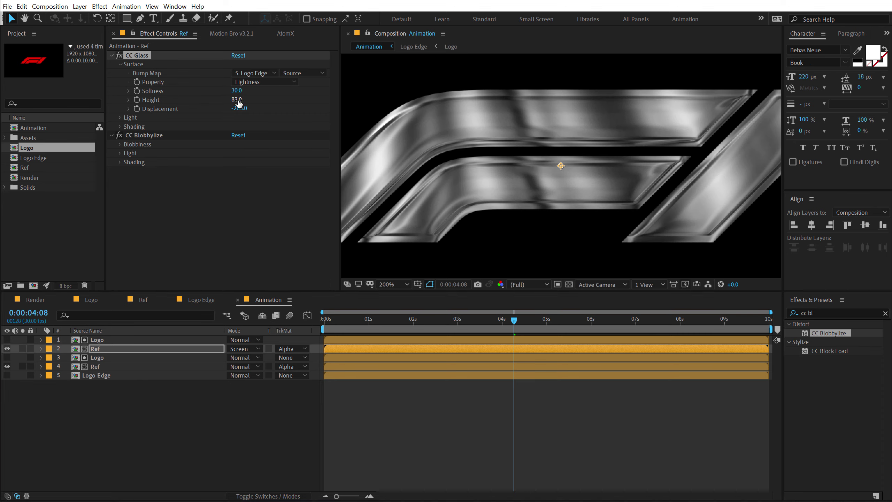
{"action": "left_click_drag", "start_coordinate": [241, 100], "coordinate": [255, 99]}
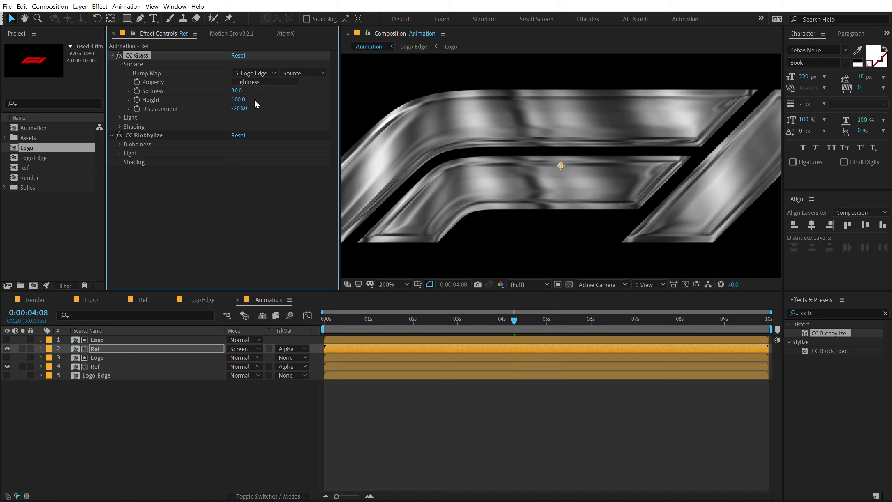
{"action": "left_click_drag", "start_coordinate": [237, 91], "coordinate": [171, 101]}
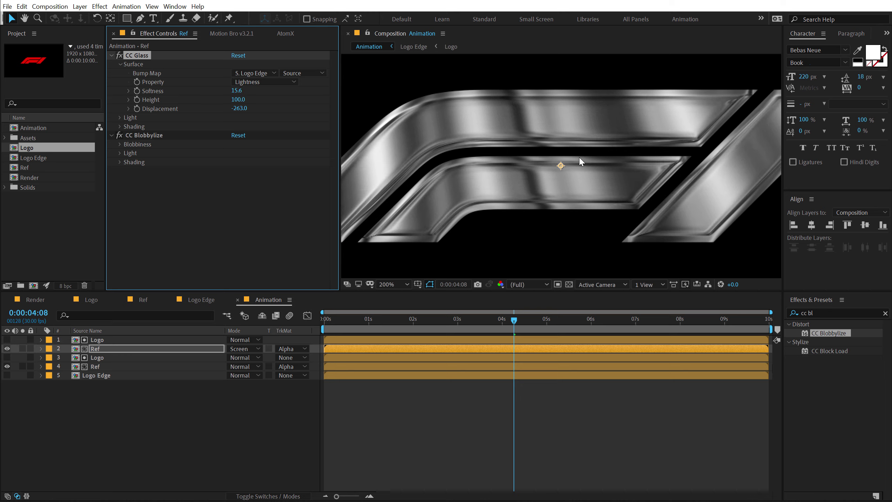
{"action": "key", "text": "comma"}
{"action": "left_click_drag", "start_coordinate": [337, 320], "coordinate": [520, 321]}
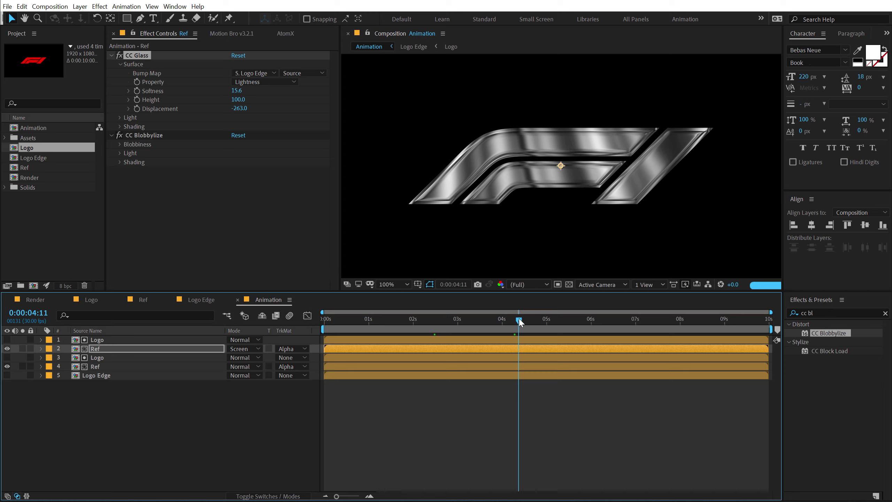
- Set the CC Blobbylize light height to 70 on the upper Ref layer and 40 on the lower Ref layer
{"action": "left_click", "coordinate": [119, 153]}
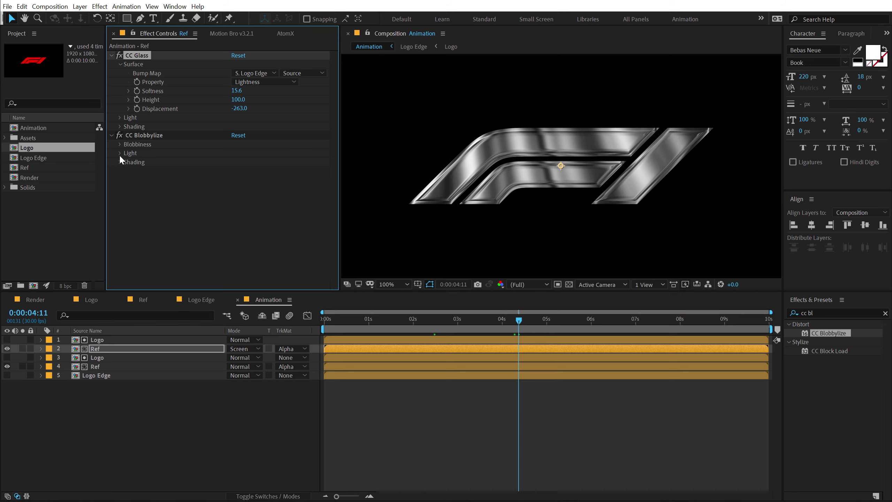
{"action": "left_click_drag", "start_coordinate": [237, 197], "coordinate": [257, 197]}
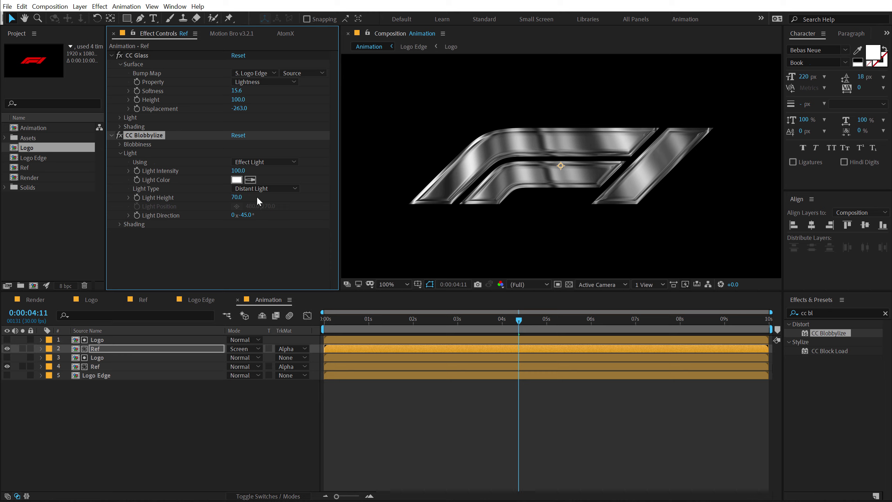
{"action": "left_click", "coordinate": [98, 366]}
{"action": "scroll", "coordinate": [230, 239], "scroll_direction": "down", "scroll_amount": 2}
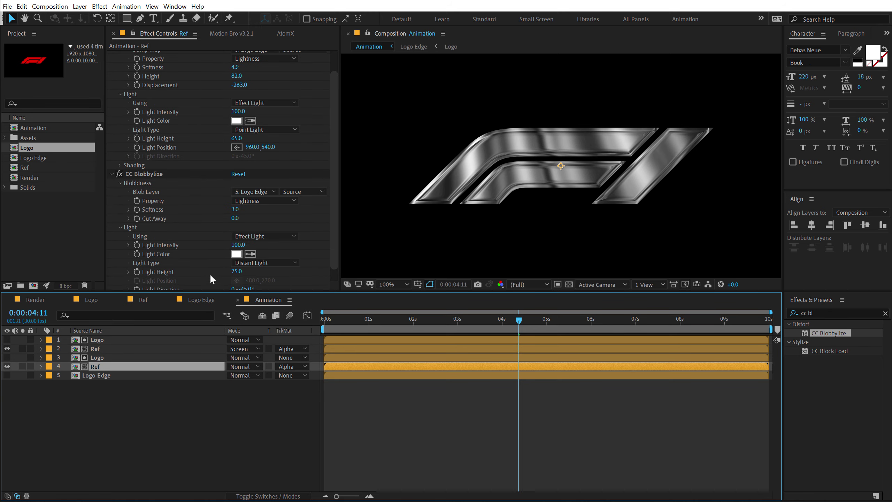
{"action": "left_click_drag", "start_coordinate": [236, 270], "coordinate": [217, 274]}
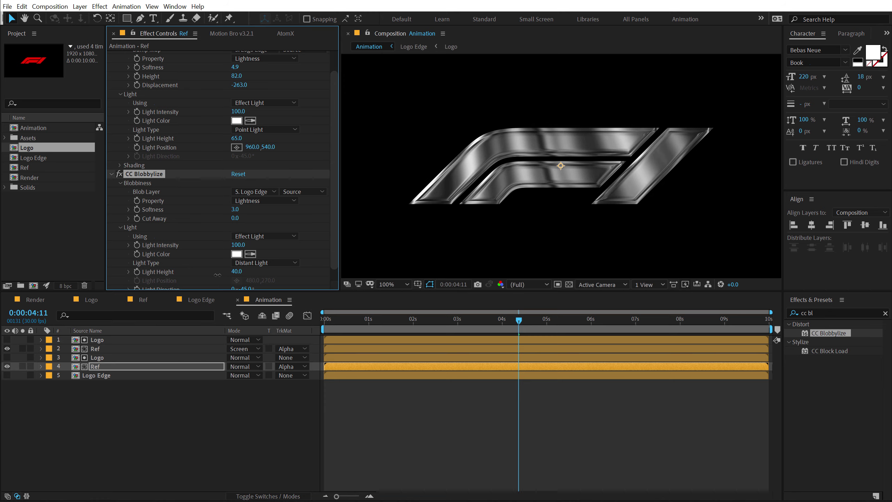
{"action": "left_click", "coordinate": [139, 440]}
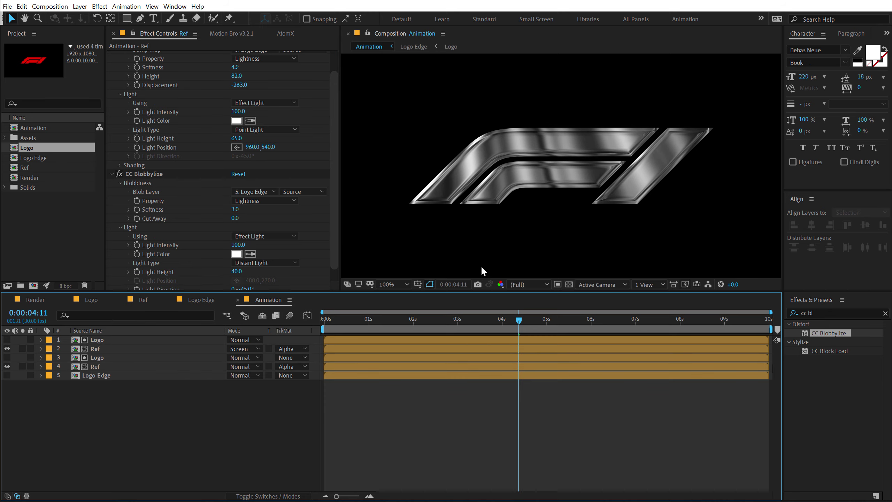
- Add opacity keyframes of 0% at 0:00:00:00 to both Ref layers in the Animation composition
{"action": "left_click_drag", "start_coordinate": [358, 319], "coordinate": [408, 329]}
{"action": "scroll", "coordinate": [476, 226], "scroll_direction": "down", "scroll_amount": 2}
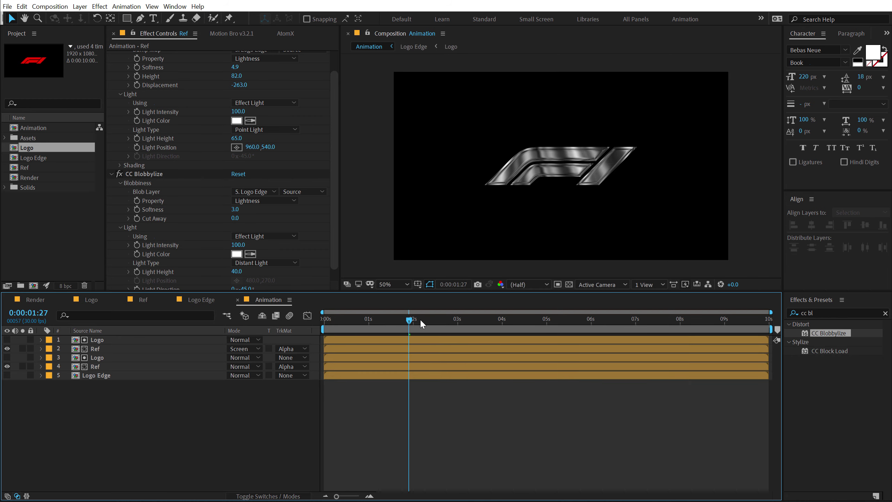
{"action": "left_click", "coordinate": [458, 319]}
{"action": "left_click_drag", "start_coordinate": [471, 322], "coordinate": [193, 354]}
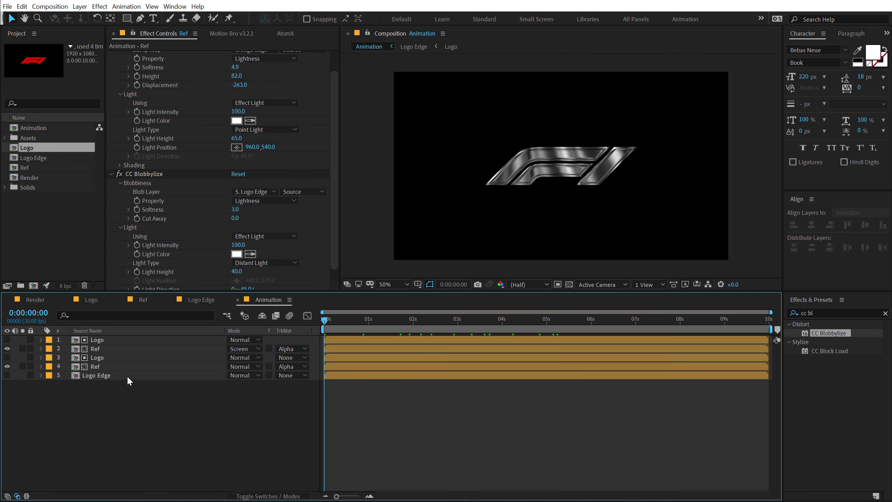
{"action": "left_click", "coordinate": [99, 367]}
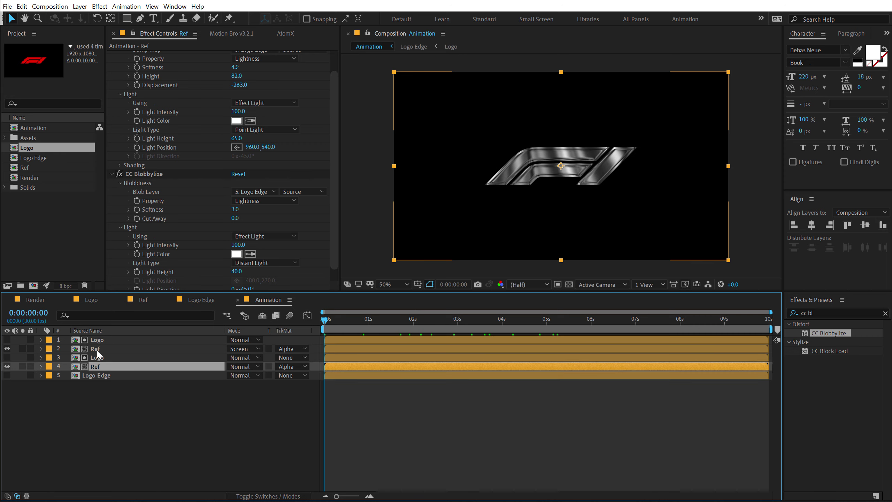
{"action": "left_click", "coordinate": [97, 351], "text": "ctrl"}
{"action": "key", "text": "t"}
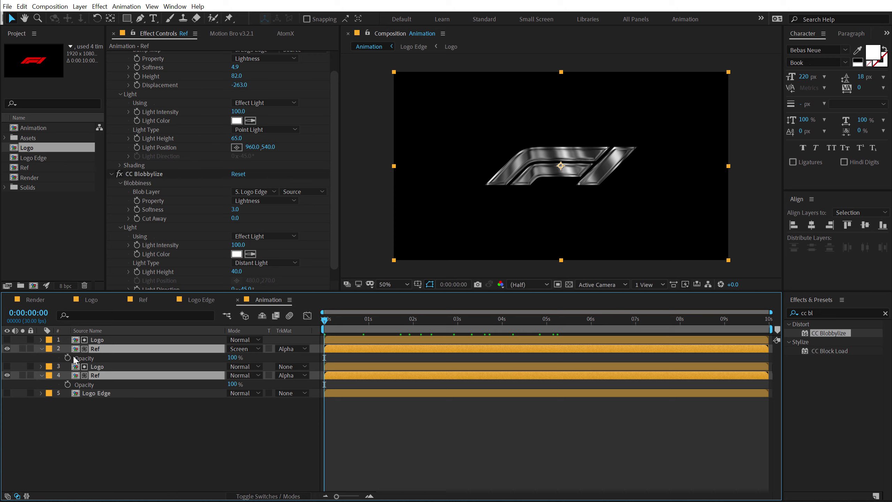
{"action": "left_click_drag", "start_coordinate": [232, 358], "coordinate": [83, 365]}
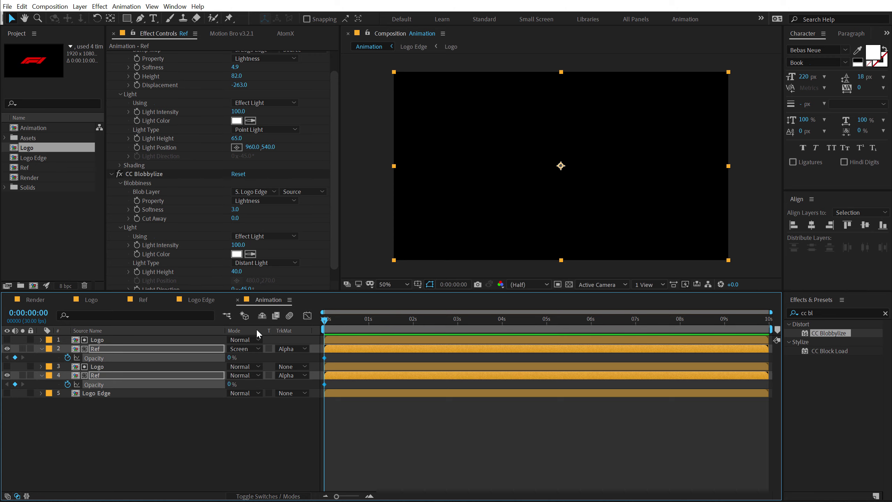
- Keyframe both Ref layers' opacity at 100% at 0:00:02:00 and apply Easy Ease to the opacity keyframes
{"action": "left_click", "coordinate": [413, 323]}
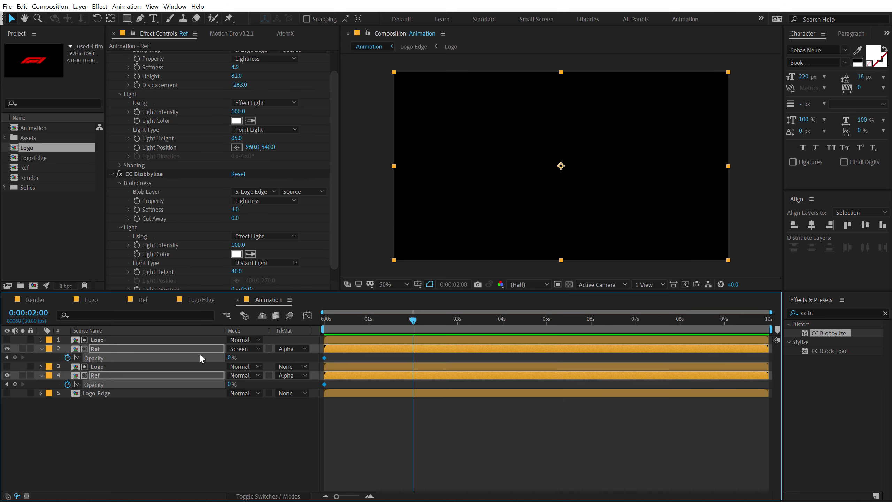
{"action": "left_click_drag", "start_coordinate": [229, 358], "coordinate": [308, 397]}
{"action": "key", "text": "F9"}
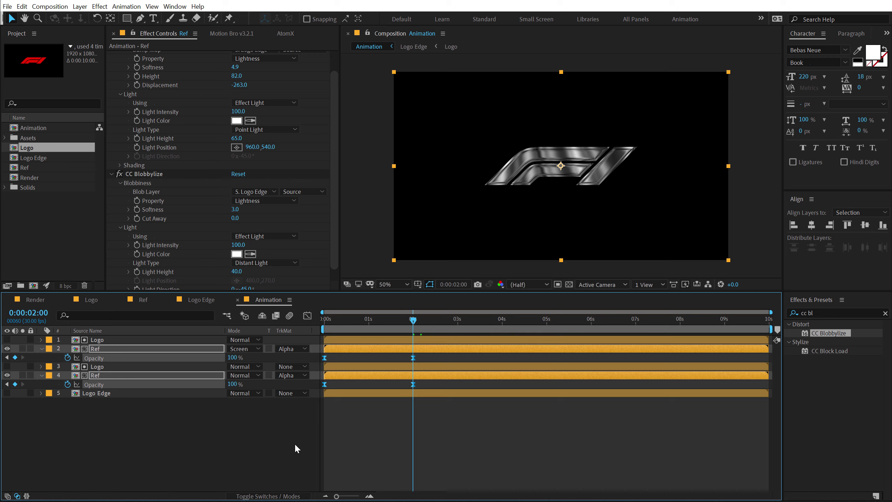
{"action": "left_click", "coordinate": [198, 453]}
{"action": "left_click_drag", "start_coordinate": [336, 320], "coordinate": [559, 330]}
- Place the Animation composition in the Render composition and scrub to 0:00:02:28 to check the logo
{"action": "left_click", "coordinate": [46, 272]}
{"action": "left_click", "coordinate": [35, 299]}
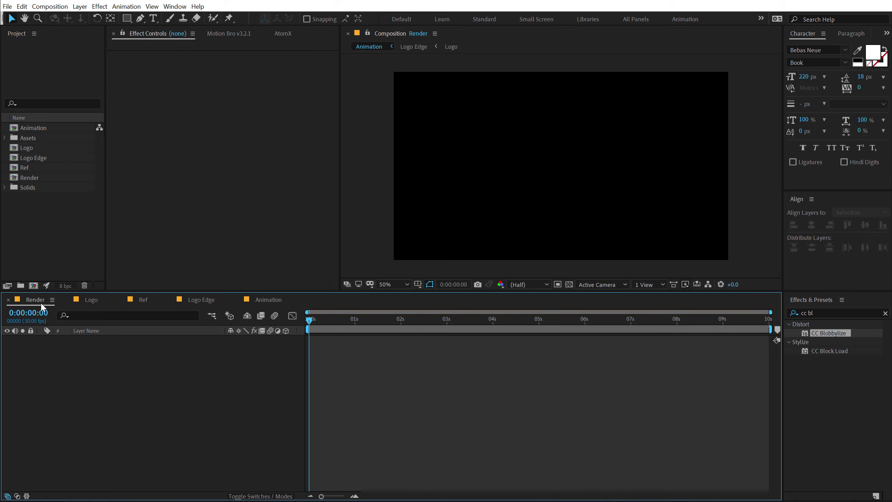
{"action": "left_click", "coordinate": [44, 232]}
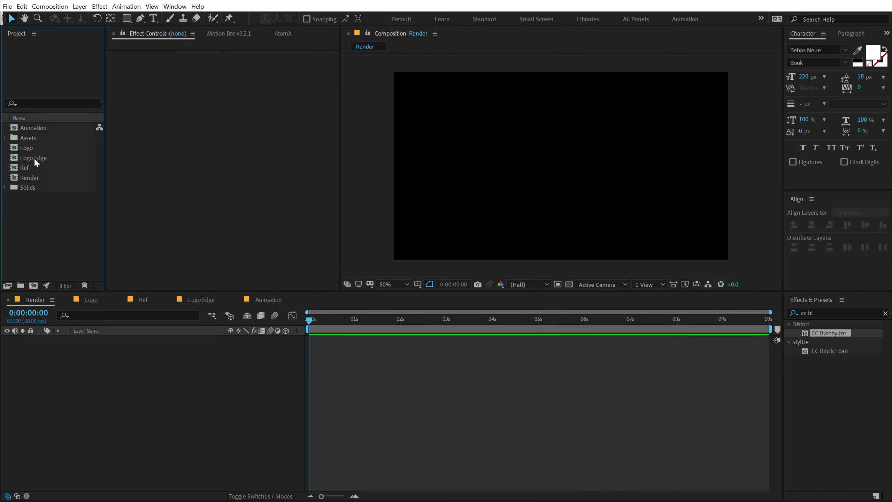
{"action": "left_click_drag", "start_coordinate": [35, 128], "coordinate": [78, 391]}
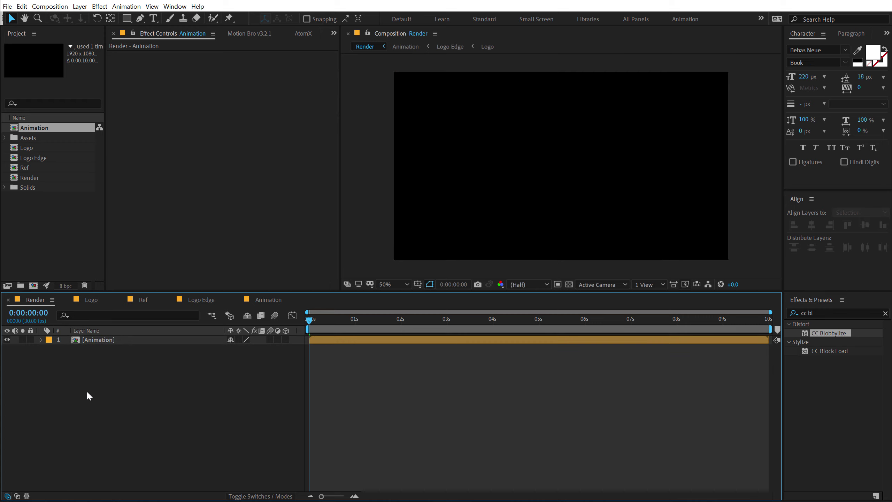
{"action": "left_click_drag", "start_coordinate": [349, 321], "coordinate": [444, 320]}
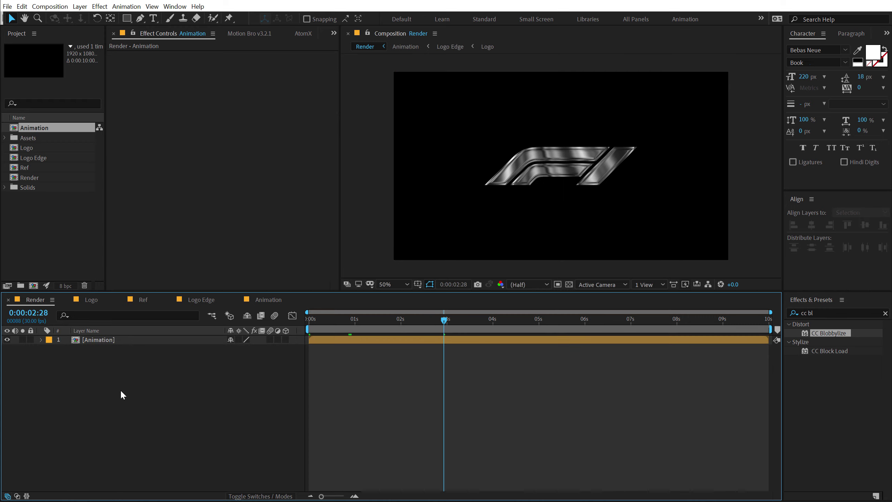
- Create a 1920 × 1080 black (000000) solid named BG beneath the Animation layer in the Render composition
{"action": "key", "text": "ctrl+y"}
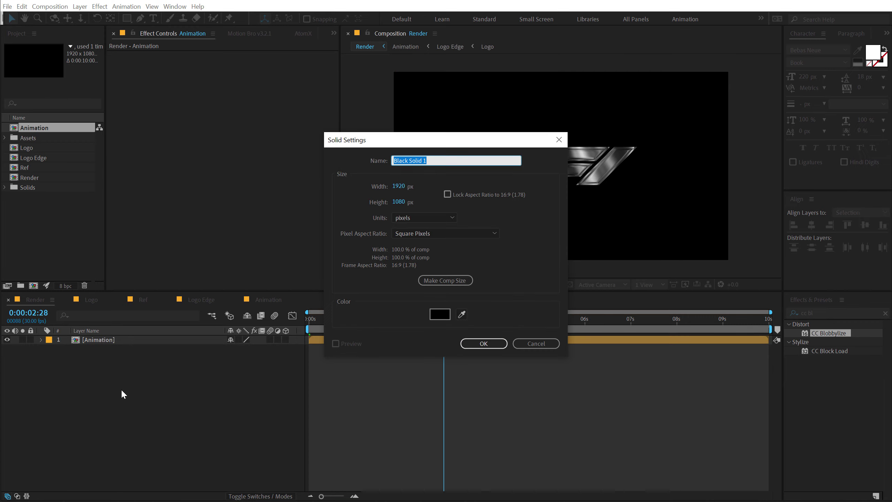
{"action": "type", "text": "BG"}
{"action": "left_click", "coordinate": [438, 318]}
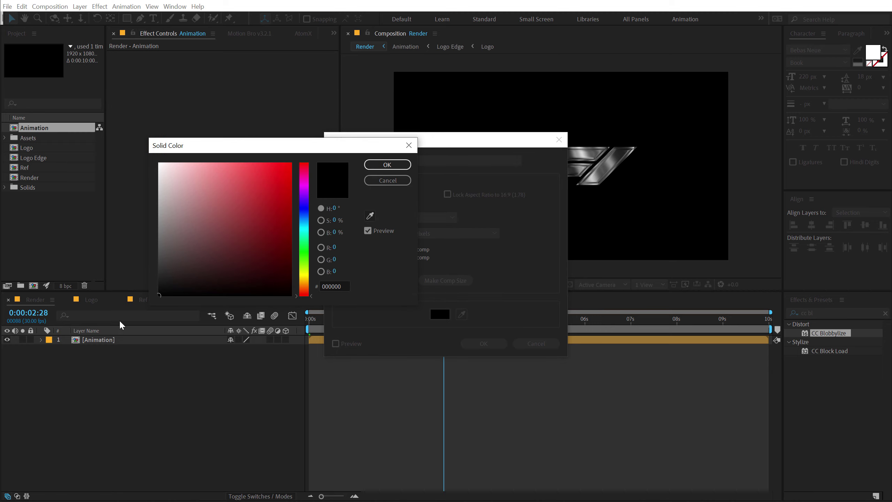
{"action": "left_click", "coordinate": [390, 165]}
{"action": "left_click", "coordinate": [480, 344]}
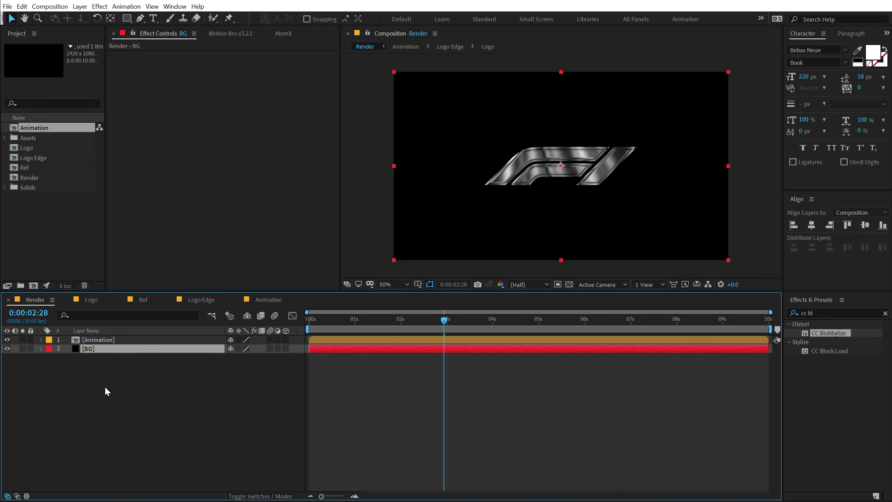
{"action": "left_click", "coordinate": [101, 385]}
- Add a scale keyframe of 90% to the Animation layer at 0:00:00:00
{"action": "key", "text": "Home"}
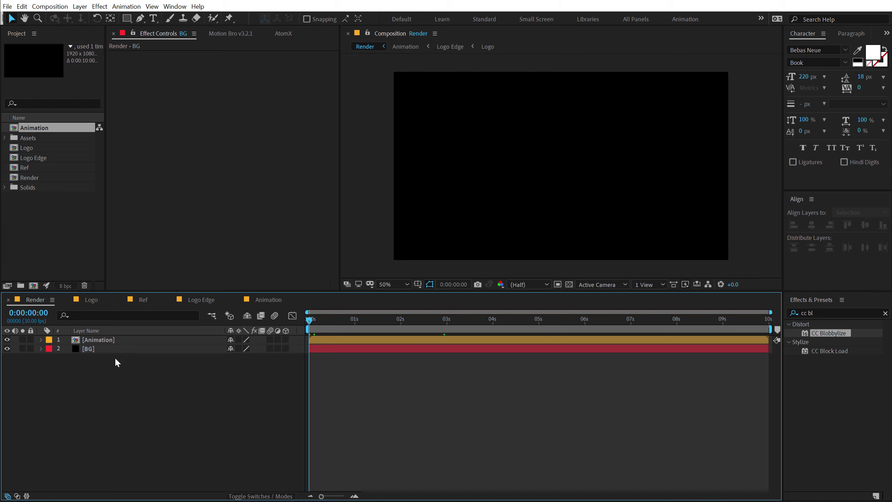
{"action": "left_click", "coordinate": [104, 338]}
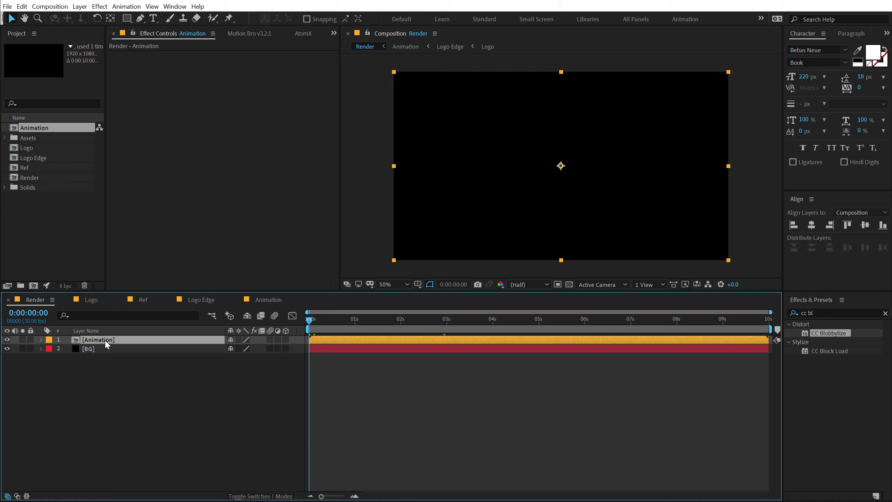
{"action": "key", "text": "s"}
{"action": "left_click", "coordinate": [68, 349]}
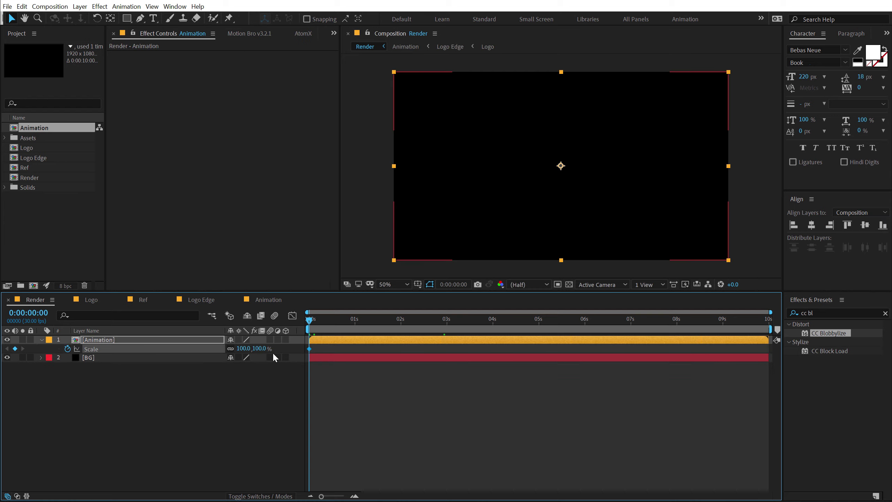
{"action": "left_click", "coordinate": [263, 348]}
{"action": "type", "text": "90"}
{"action": "key", "text": "Return"}
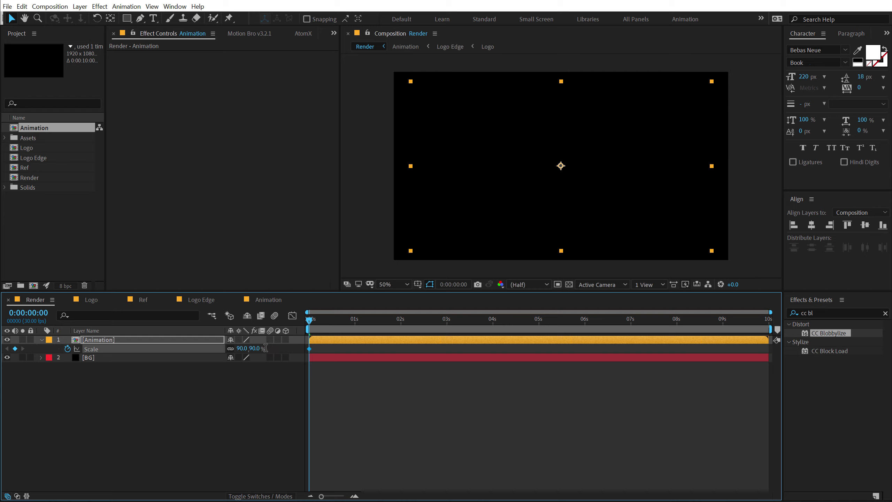
- Add a 100% scale keyframe to the Animation layer at 0:00:05:00 and end the work area there
{"action": "left_click", "coordinate": [538, 327]}
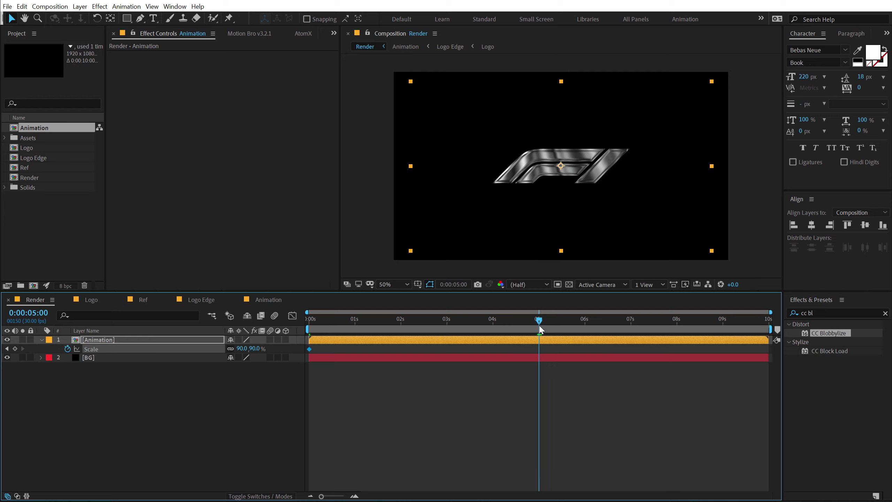
{"action": "left_click", "coordinate": [256, 348]}
{"action": "type", "text": "100"}
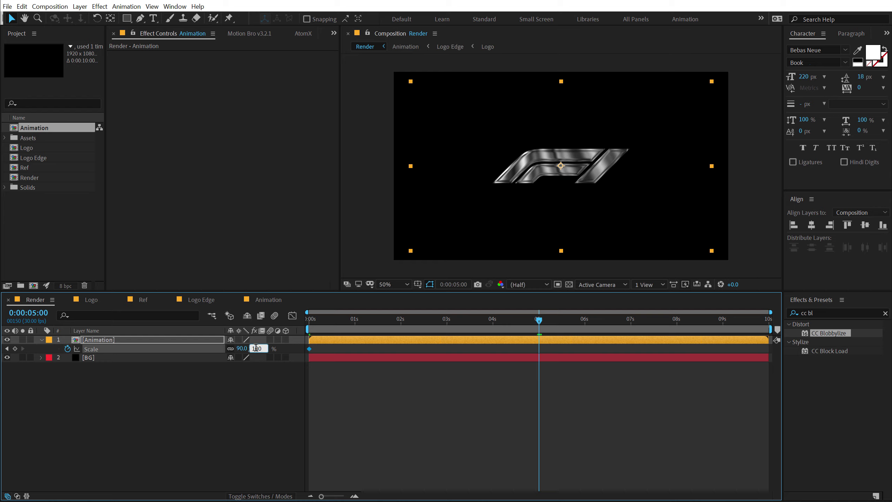
{"action": "key", "text": "Return"}
{"action": "key", "text": "n"}
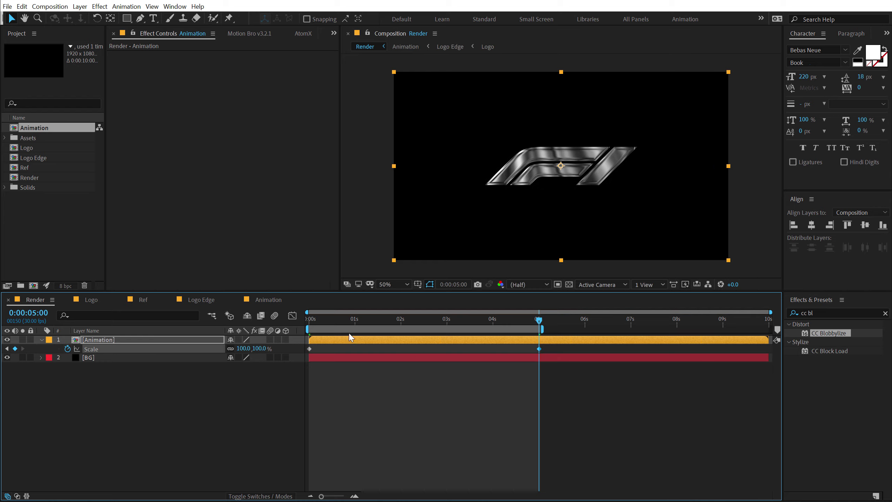
{"action": "key", "text": "space"}
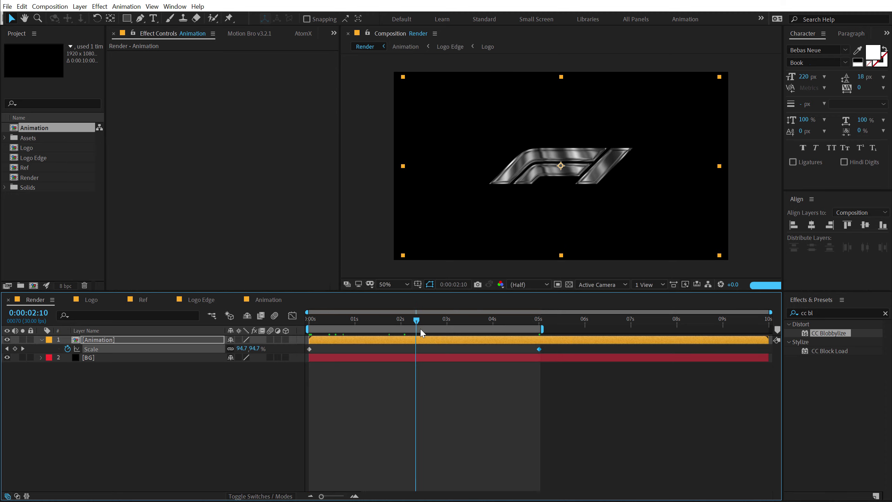
{"action": "left_click", "coordinate": [33, 362]}
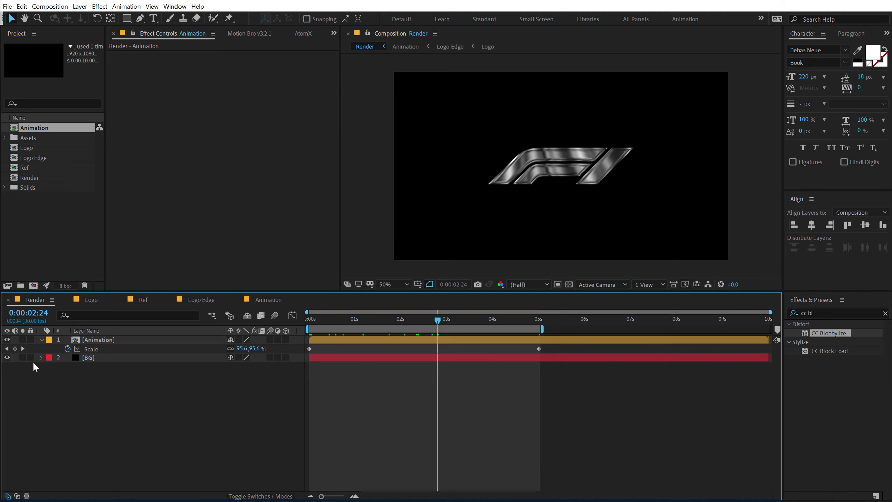
{"action": "left_click", "coordinate": [42, 339]}
- Set the preview resolution to Full and duplicate the Animation layer in Render, naming the copy Glow
{"action": "left_click", "coordinate": [93, 340]}
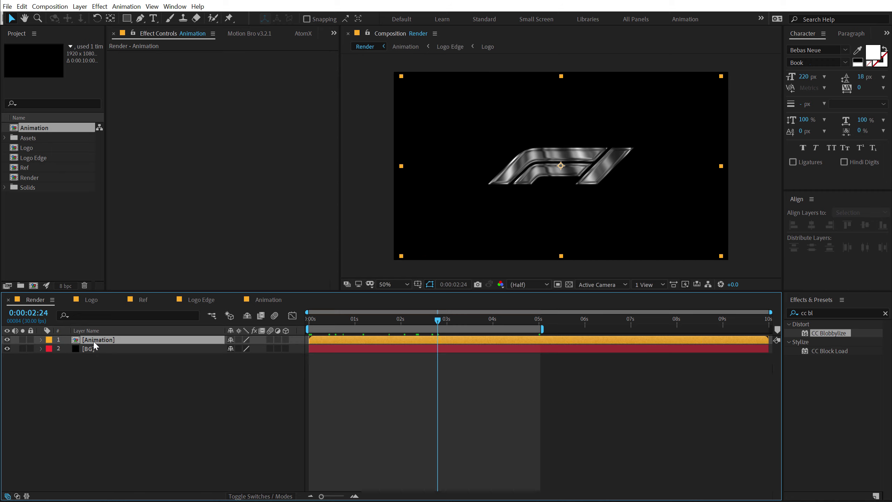
{"action": "key", "text": "slash"}
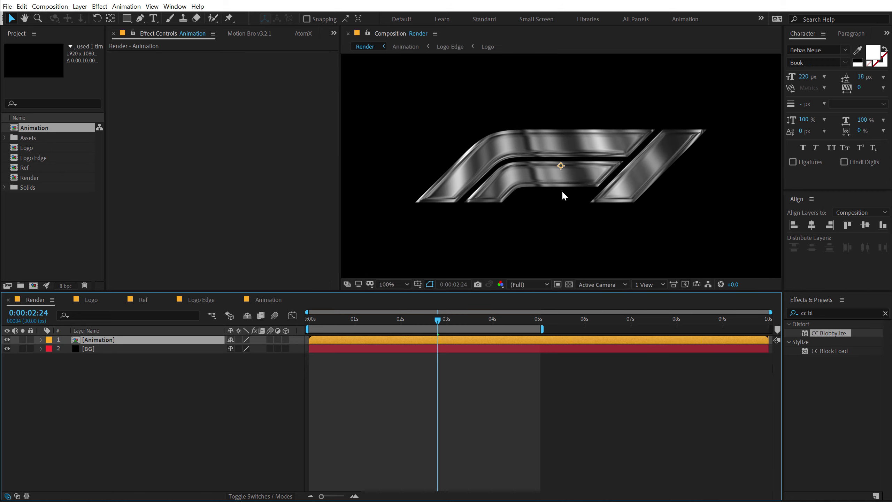
{"action": "left_click", "coordinate": [529, 287]}
{"action": "left_click", "coordinate": [530, 311]}
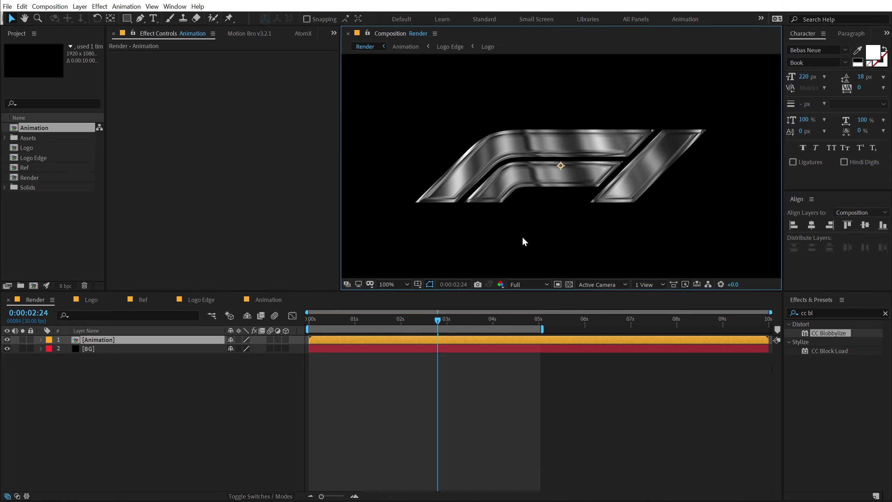
{"action": "left_click", "coordinate": [94, 340]}
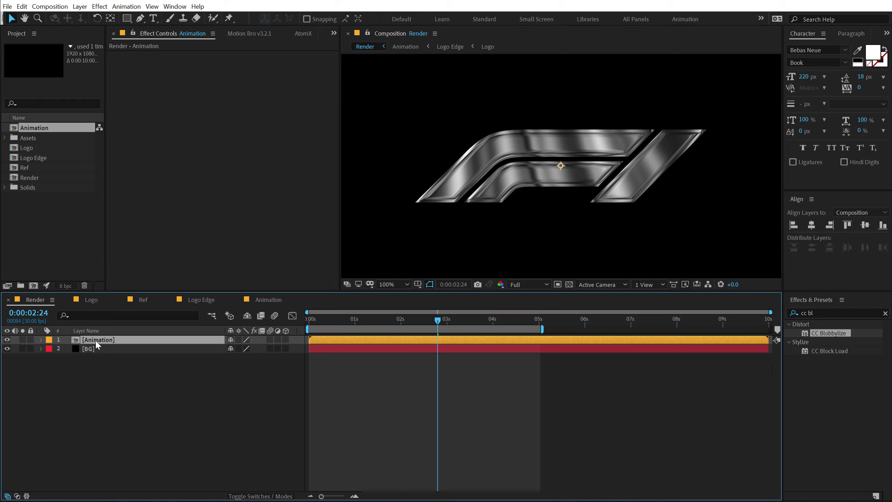
{"action": "key", "text": "ctrl+d"}
{"action": "key", "text": "Return"}
{"action": "type", "text": "Glow"}
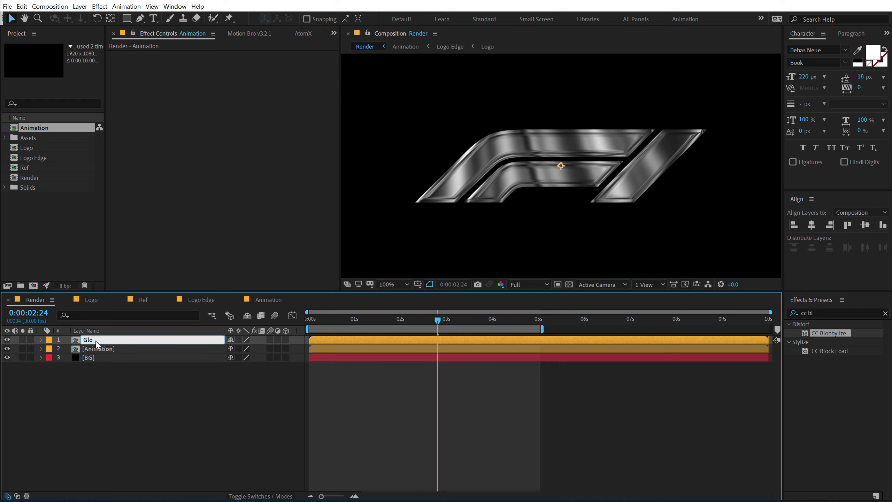
{"action": "key", "text": "Return"}
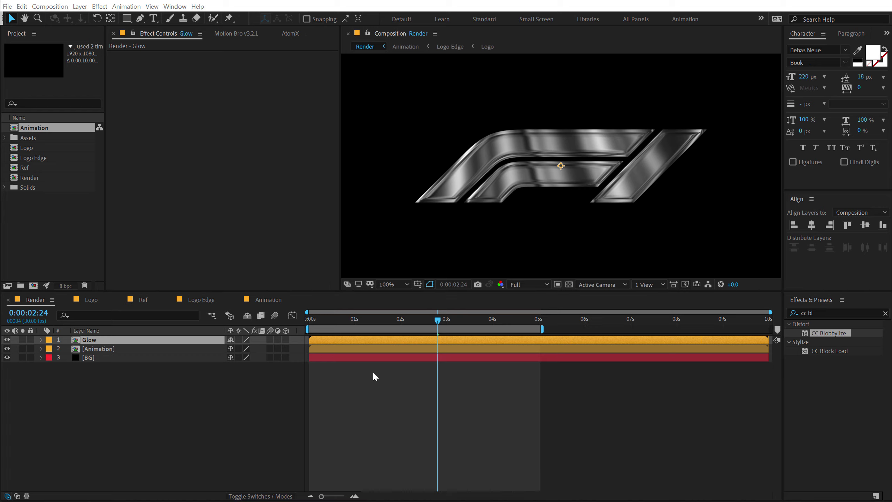
- Apply Gaussian Blur to the Glow layer with blurriness 250, Horizontal blur dimensions and Repeat Edge Pixels enabled
{"action": "key", "text": "ctrl+5"}
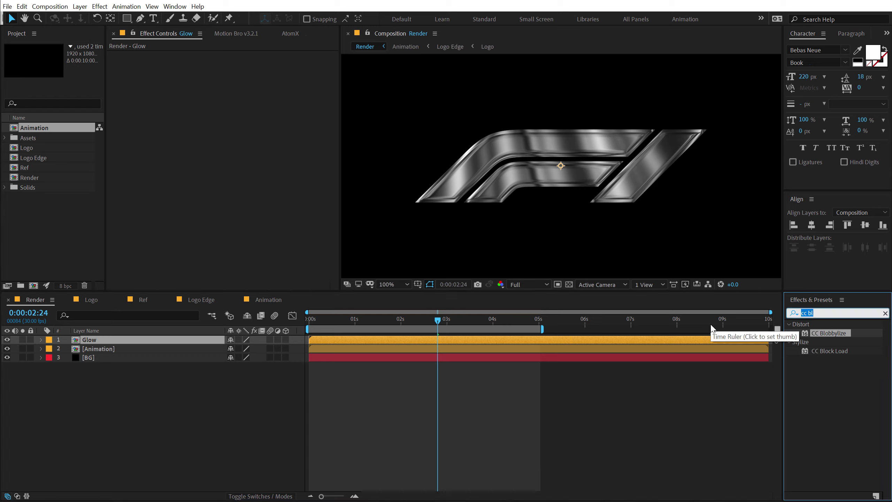
{"action": "type", "text": "gau"}
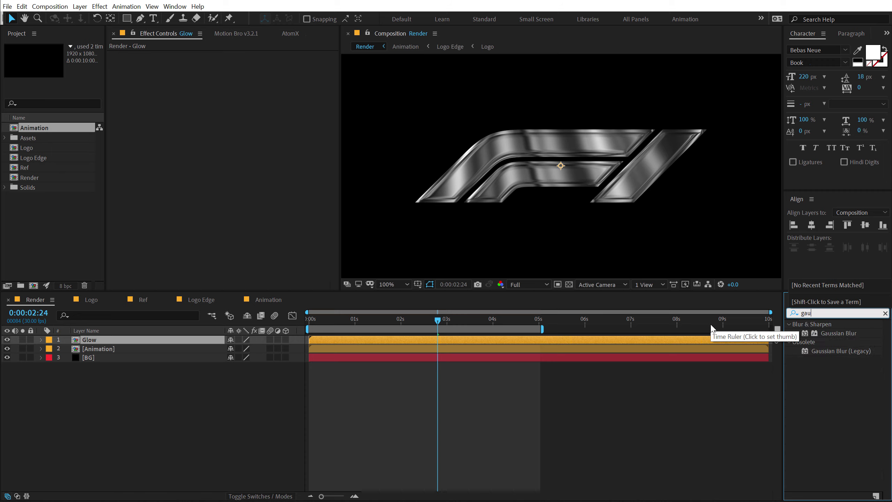
{"action": "double_click", "coordinate": [830, 334]}
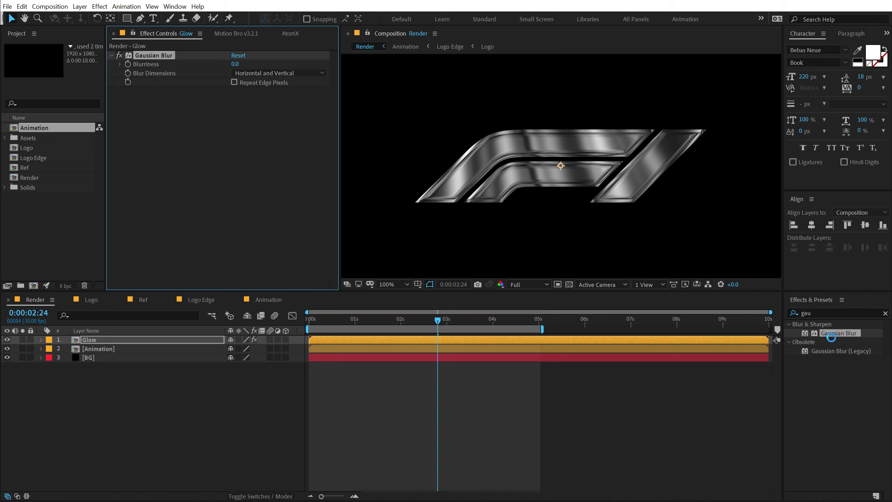
{"action": "left_click", "coordinate": [234, 66]}
{"action": "type", "text": "250"}
{"action": "key", "text": "Return"}
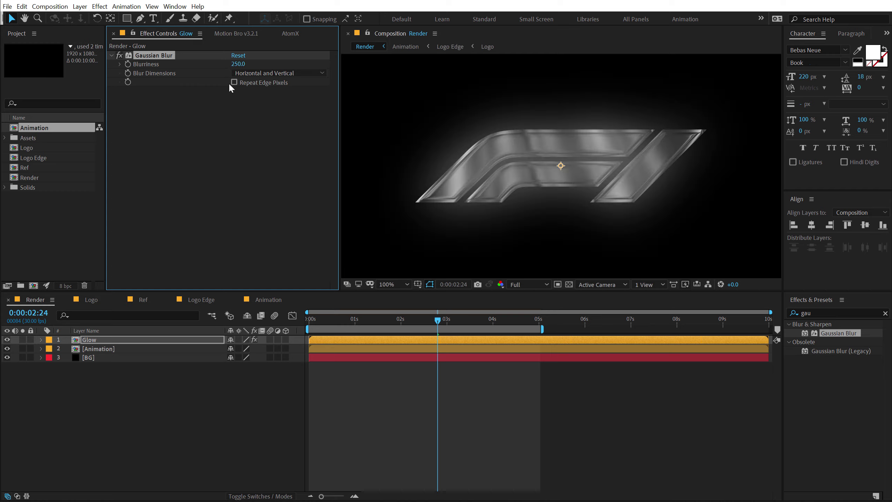
{"action": "left_click", "coordinate": [250, 73]}
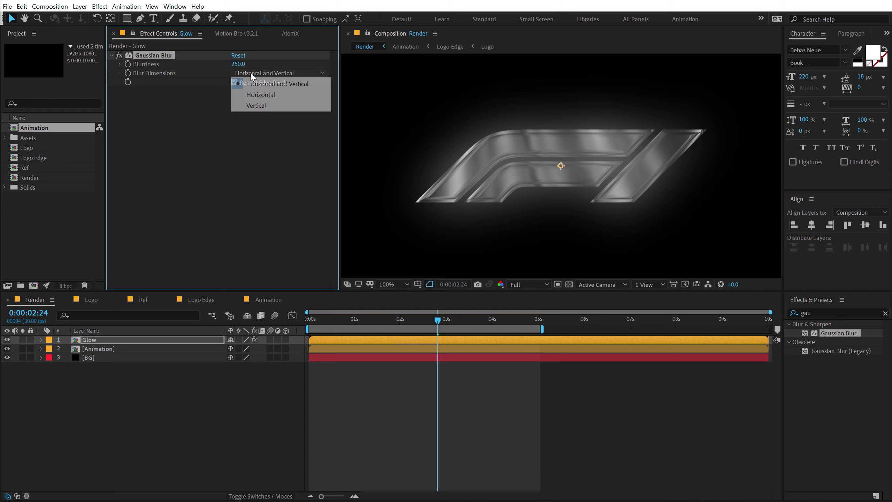
{"action": "left_click", "coordinate": [263, 95]}
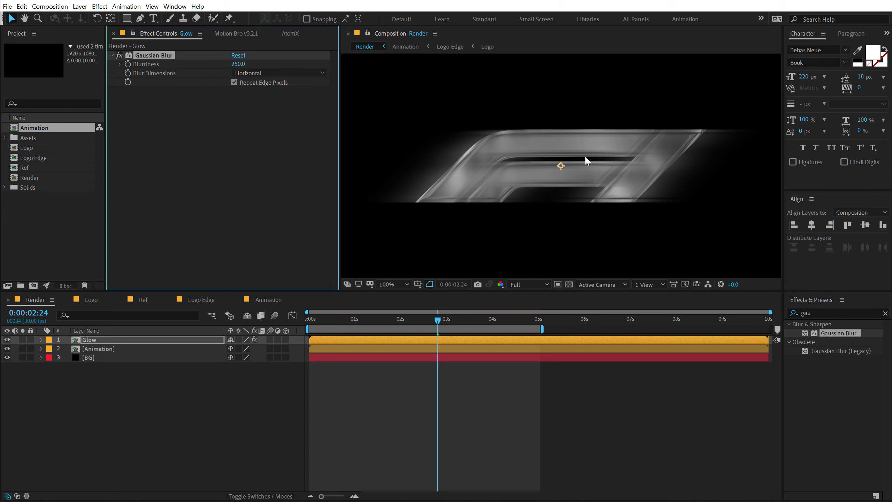
- Apply the Levels effect to the Glow layer and raise its Input Black to 100
{"action": "left_click", "coordinate": [818, 322]}
{"action": "key", "text": "ctrl+f"}
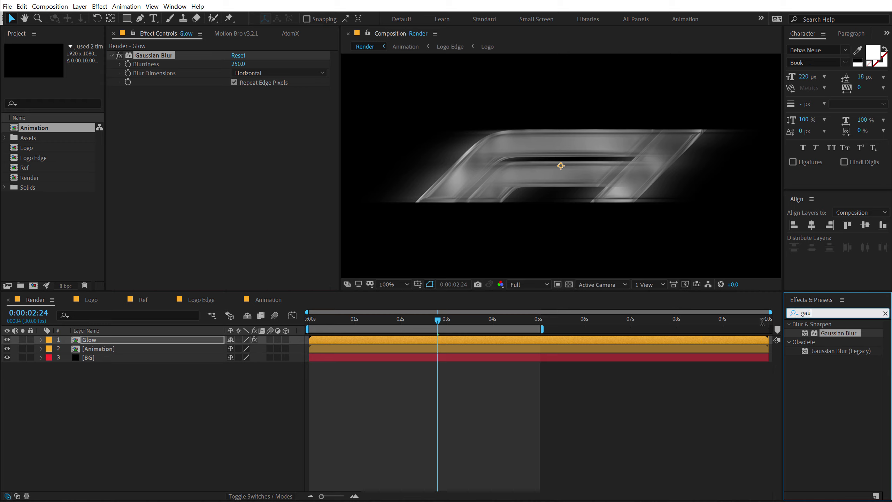
{"action": "type", "text": "levels"}
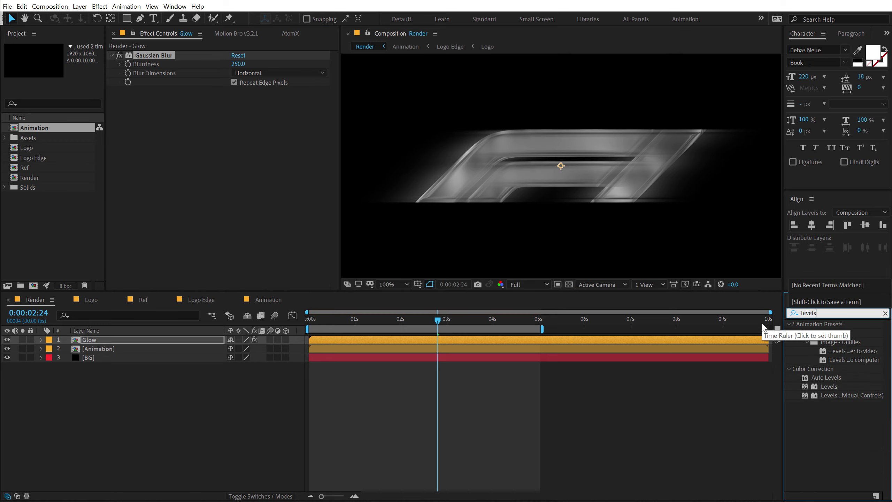
{"action": "double_click", "coordinate": [829, 386]}
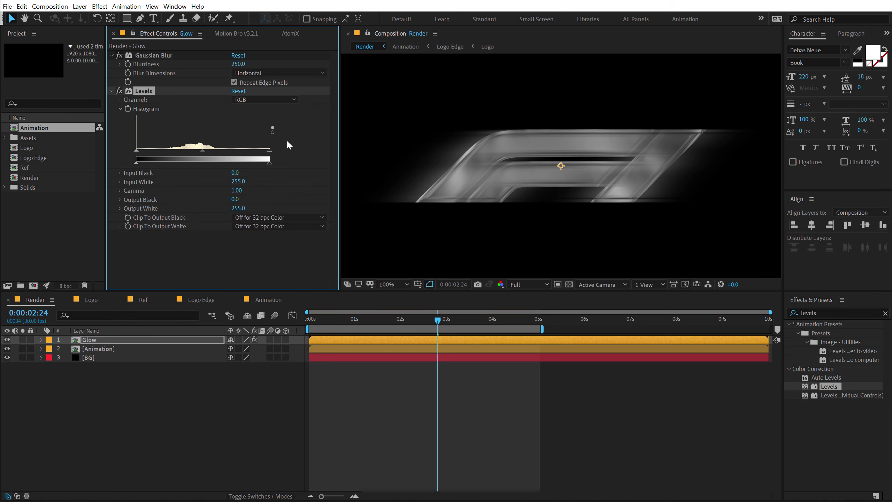
{"action": "left_click_drag", "start_coordinate": [135, 152], "coordinate": [182, 151]}
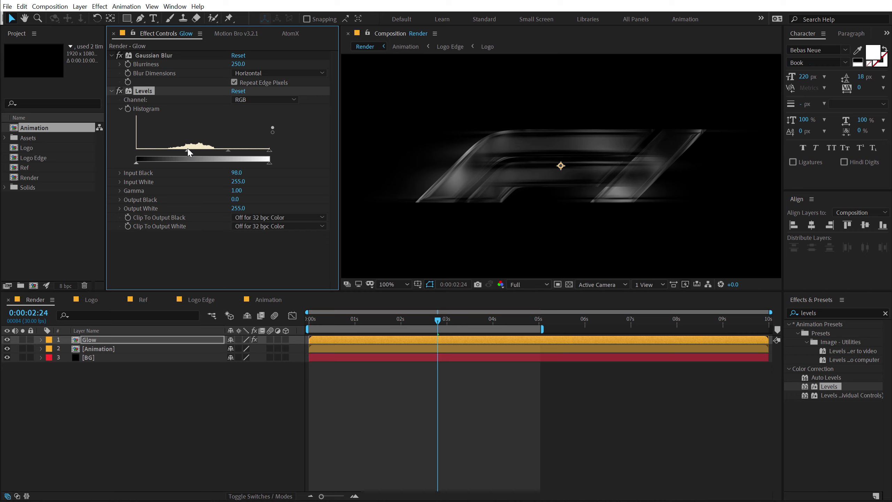
{"action": "left_click_drag", "start_coordinate": [189, 152], "coordinate": [189, 152]}
{"action": "left_click", "coordinate": [207, 400]}
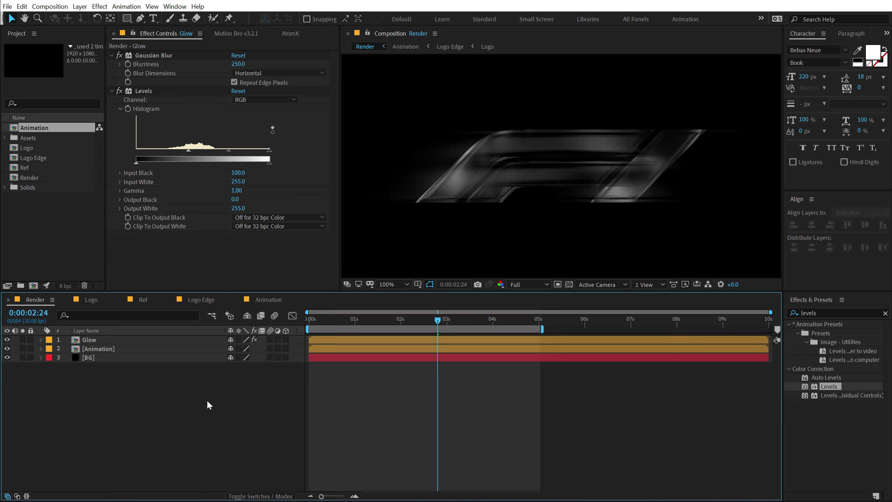
- Set the Glow layer's blending mode to Screen and its Levels Input Black to 104
{"action": "key", "text": "F4"}
{"action": "left_click", "coordinate": [247, 340]}
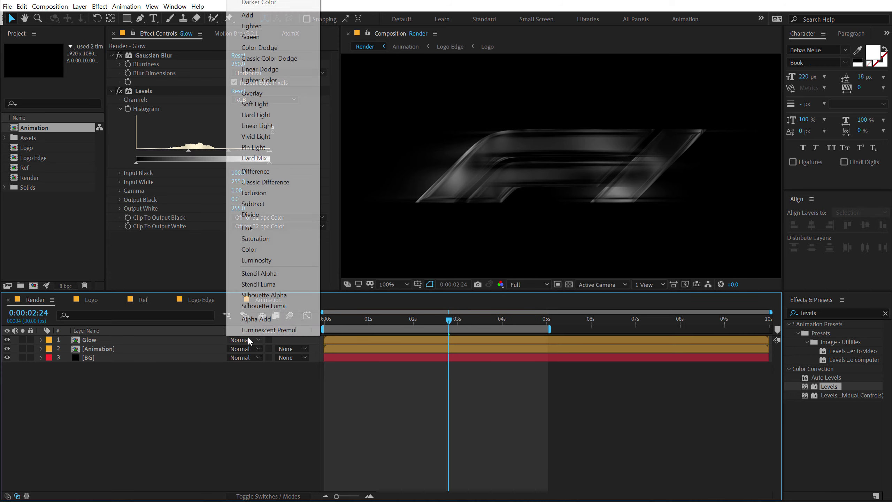
{"action": "left_click", "coordinate": [261, 35]}
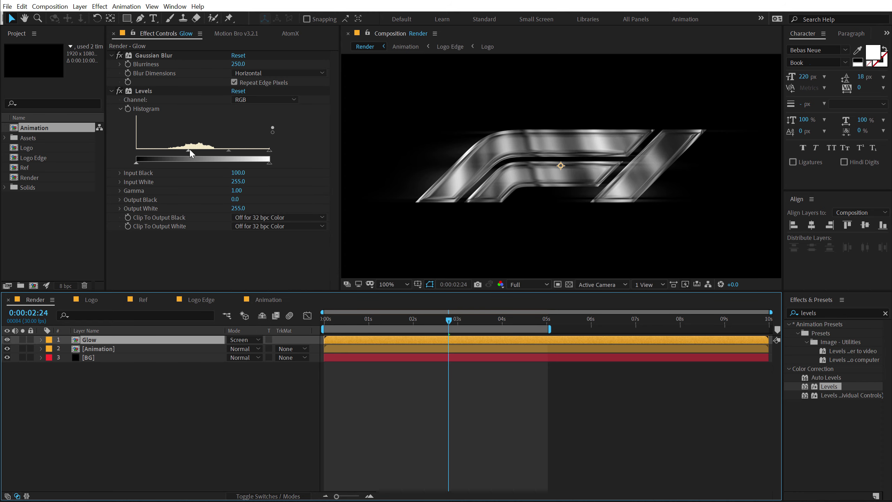
{"action": "mouse_move", "coordinate": [189, 152]}
{"action": "left_mouse_down"}
{"action": "mouse_move", "coordinate": [184, 148]}
{"action": "mouse_move", "coordinate": [192, 149]}
{"action": "left_mouse_up"}
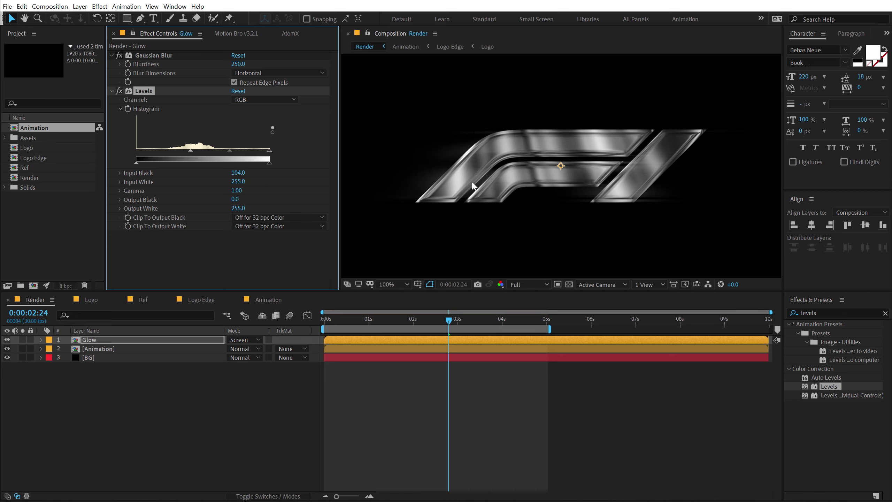
- Switch the project to 16 bits per channel and set the Glow layer's Levels Input Black to 12593.2
{"action": "key", "text": "period"}
{"action": "key", "text": "comma"}
{"action": "left_click", "coordinate": [63, 287], "text": "alt"}
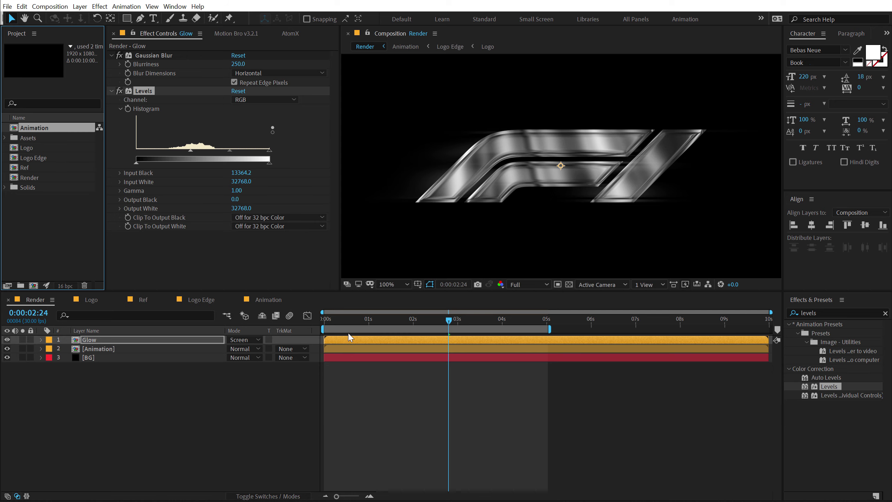
{"action": "left_click_drag", "start_coordinate": [343, 319], "coordinate": [432, 319]}
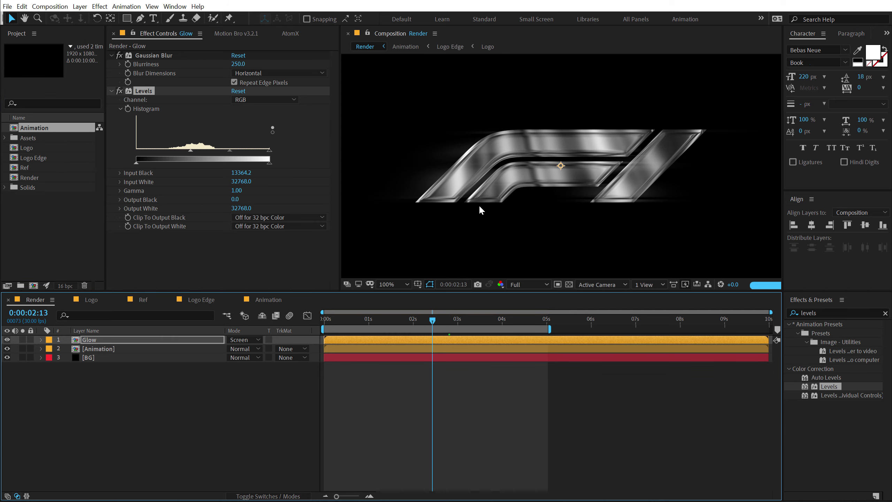
{"action": "key", "text": "comma"}
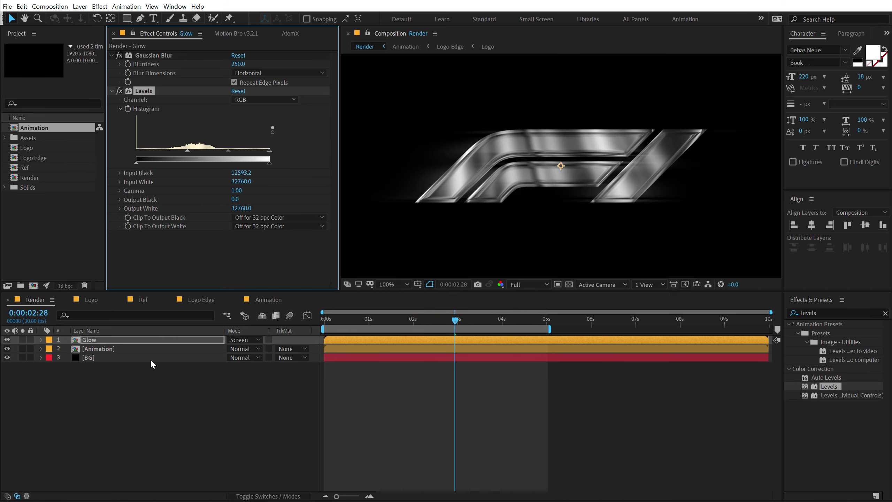
{"action": "left_click", "coordinate": [132, 405]}
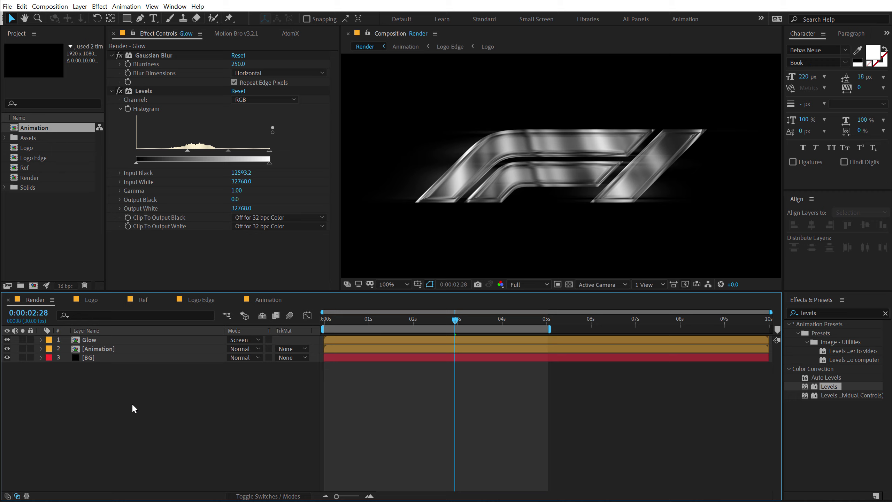
- Place Particles.mp4 from the Assets folder above the Glow layer and set its blending mode to Screen
{"action": "left_click", "coordinate": [5, 137]}
{"action": "left_click_drag", "start_coordinate": [30, 159], "coordinate": [97, 339]}
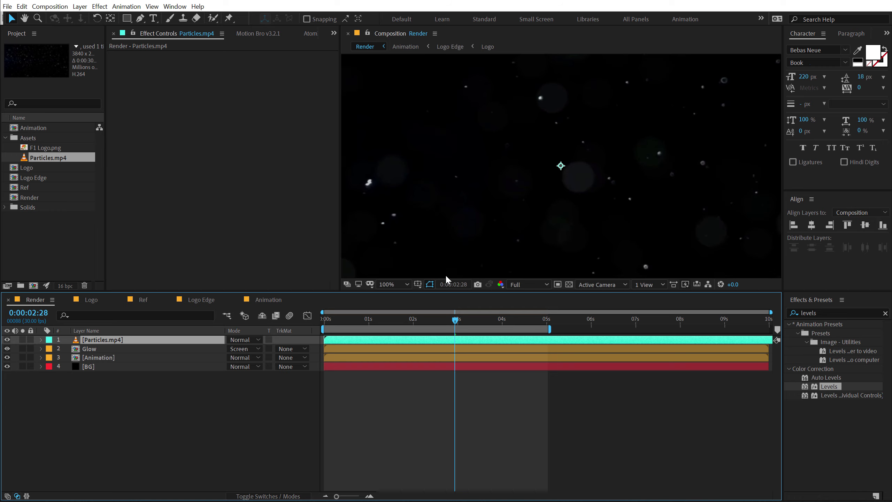
{"action": "scroll", "coordinate": [475, 255], "scroll_direction": "down", "scroll_amount": 2}
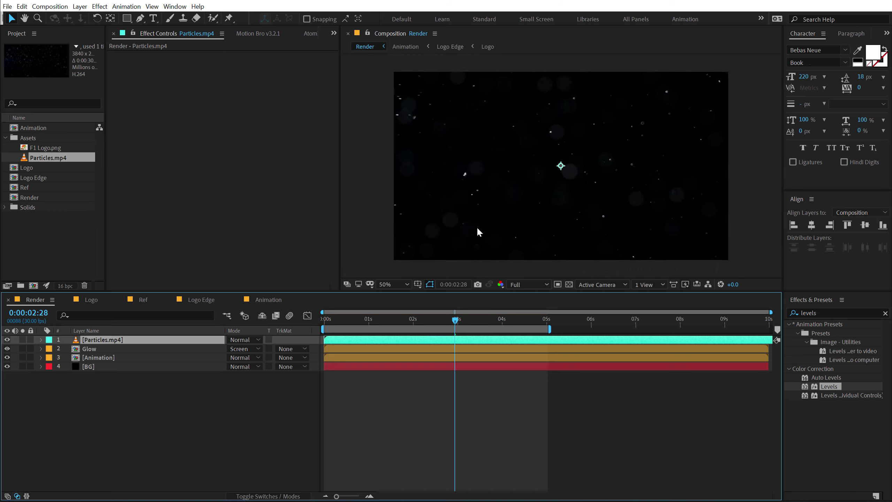
{"action": "left_click", "coordinate": [239, 340]}
{"action": "left_click", "coordinate": [257, 38]}
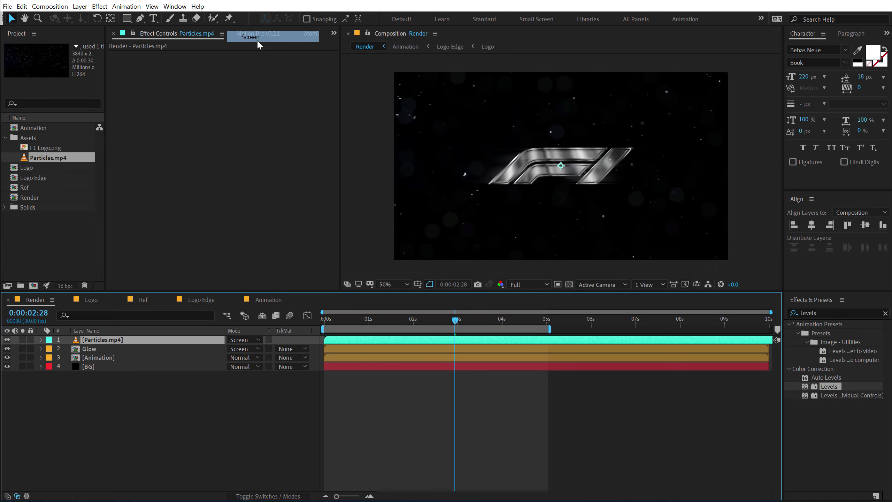
- Set the Particles.mp4 layer's opacity to 20% and scrub to 0:00:02:25 to check the composite
{"action": "key", "text": "t"}
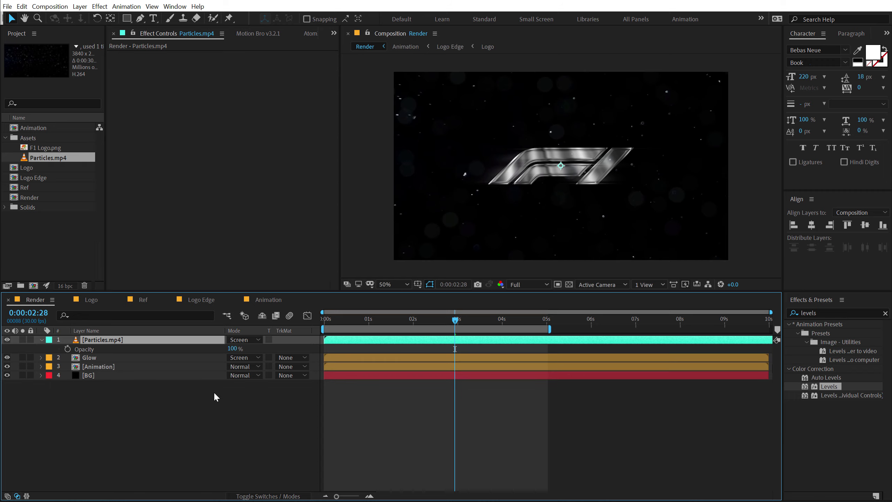
{"action": "left_click", "coordinate": [234, 348]}
{"action": "type", "text": "20"}
{"action": "key", "text": "Return"}
{"action": "left_click_drag", "start_coordinate": [359, 319], "coordinate": [450, 320]}
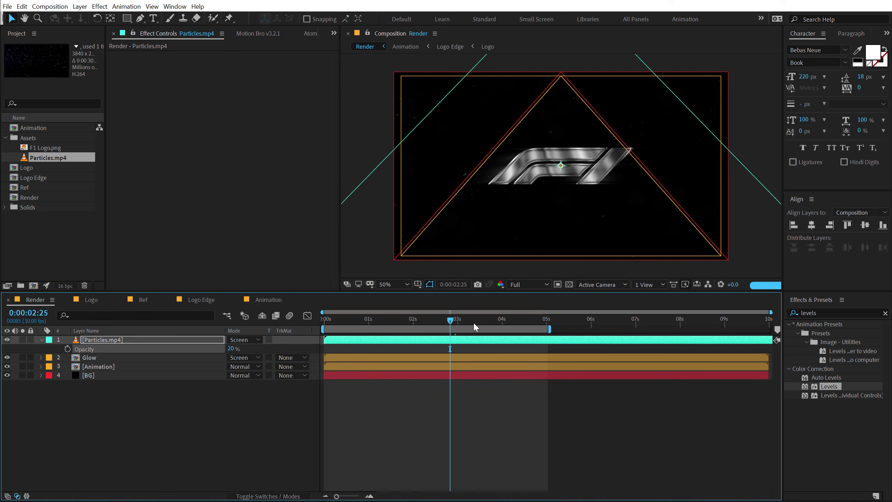
{"action": "key", "text": "F2"}
{"action": "left_click", "coordinate": [40, 340]}
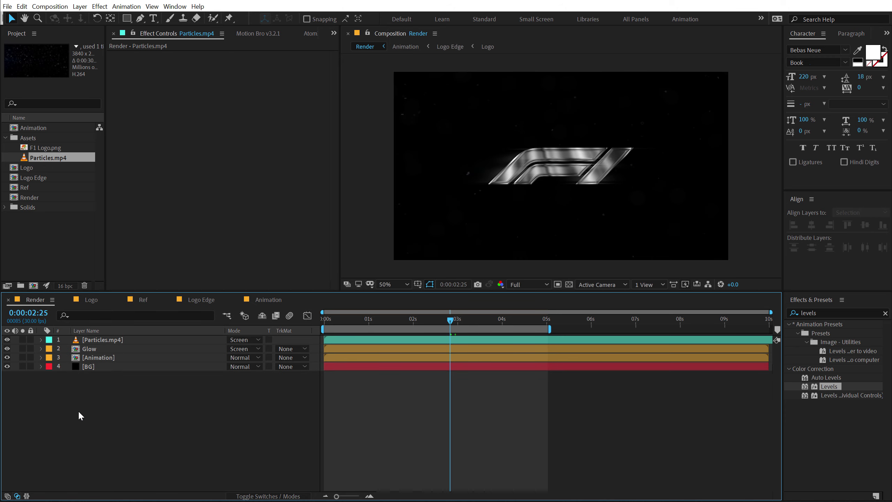
- Add an adjustment layer at the top of the Render composition and name it CC
{"action": "right_click", "coordinate": [86, 421]}
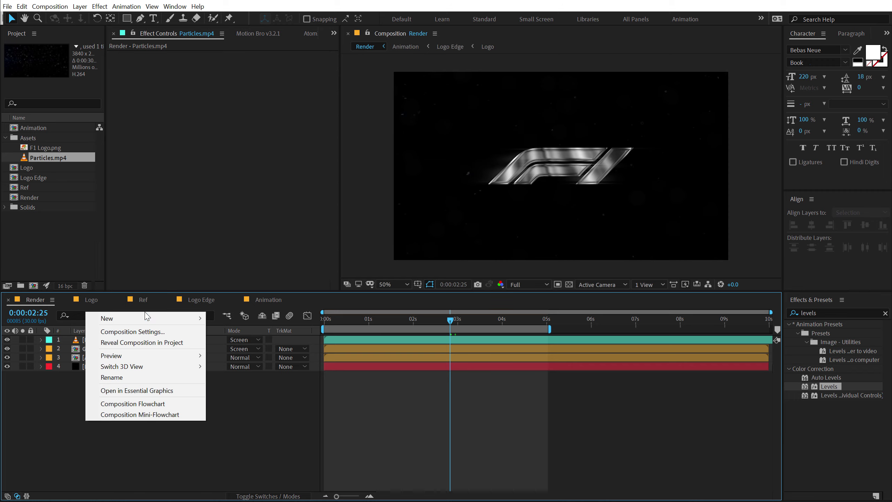
{"action": "mouse_move", "coordinate": [145, 318]}
{"action": "left_click", "coordinate": [251, 396]}
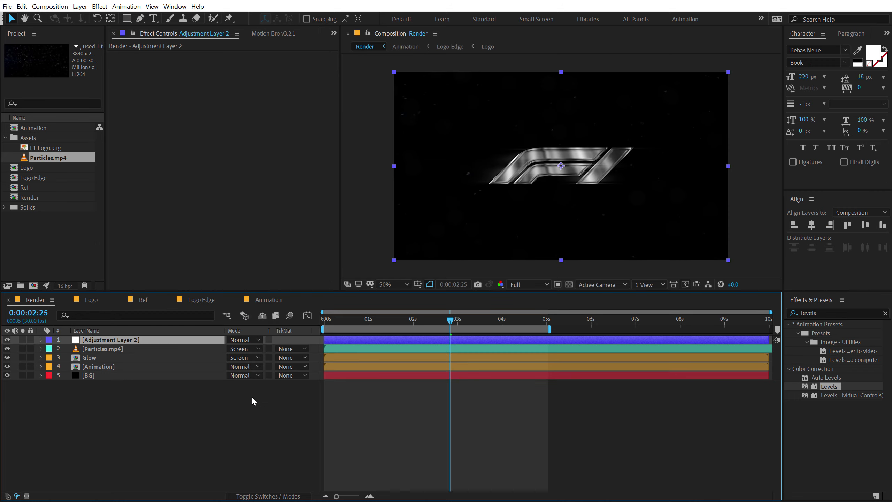
{"action": "key", "text": "Return"}
{"action": "type", "text": "CC"}
{"action": "key", "text": "Return"}
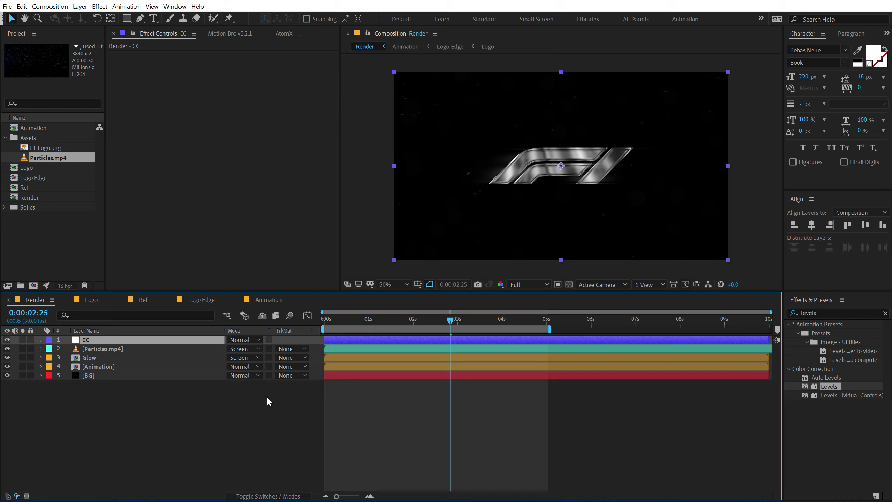
- Find the Curves effect and apply it to the CC adjustment layer
{"action": "left_click", "coordinate": [829, 314]}
{"action": "double_click", "coordinate": [823, 313]}
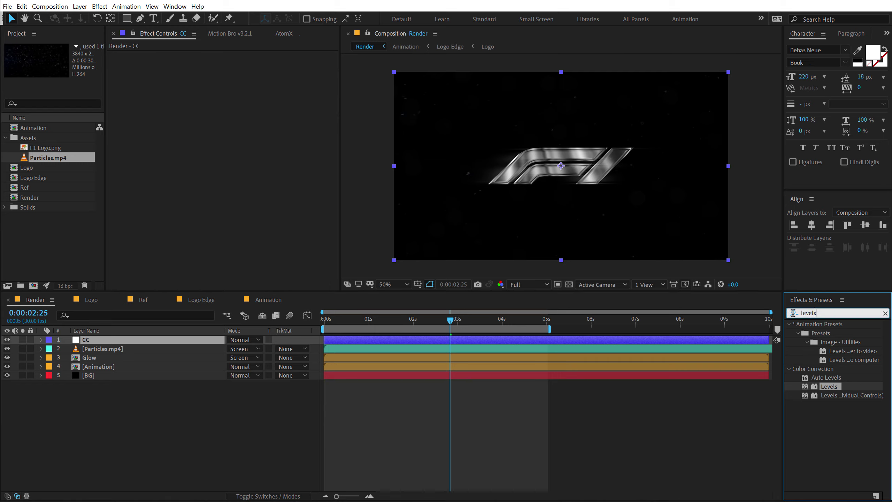
{"action": "type", "text": "curv"}
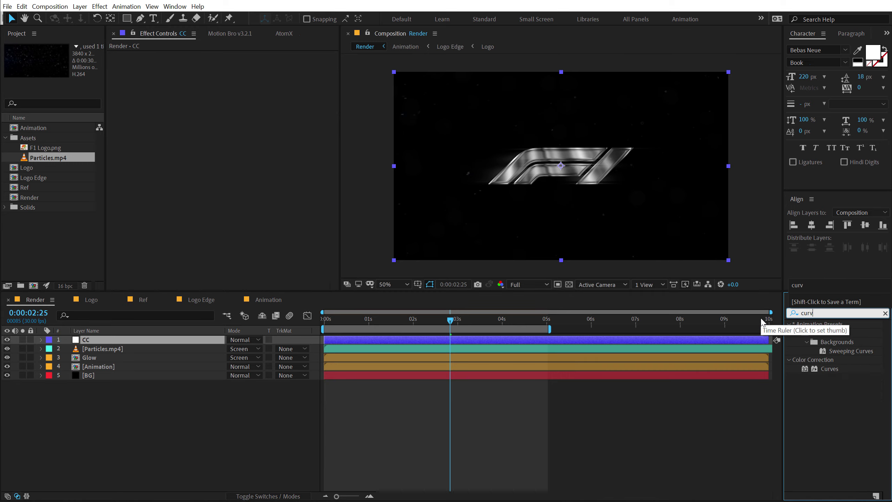
{"action": "double_click", "coordinate": [835, 371]}
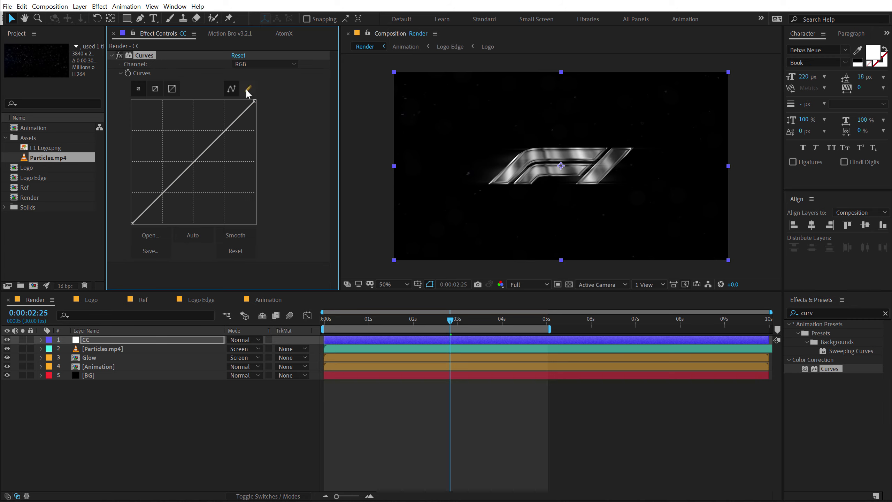
- Raise the middle of the CC layer's Blue channel curve slightly and compare the logo with the Curves effect off and on
{"action": "left_click", "coordinate": [248, 66]}
{"action": "left_click", "coordinate": [253, 107]}
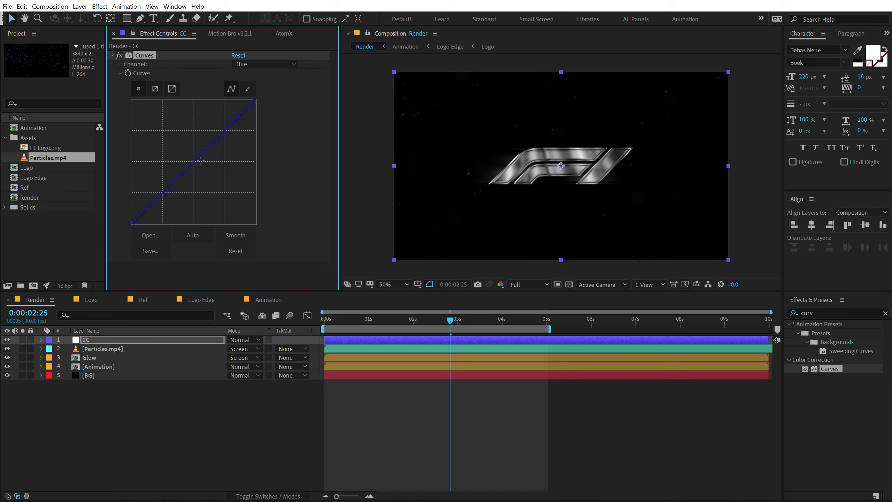
{"action": "left_click_drag", "start_coordinate": [195, 164], "coordinate": [190, 161]}
{"action": "key", "text": "period"}
{"action": "left_click", "coordinate": [181, 435]}
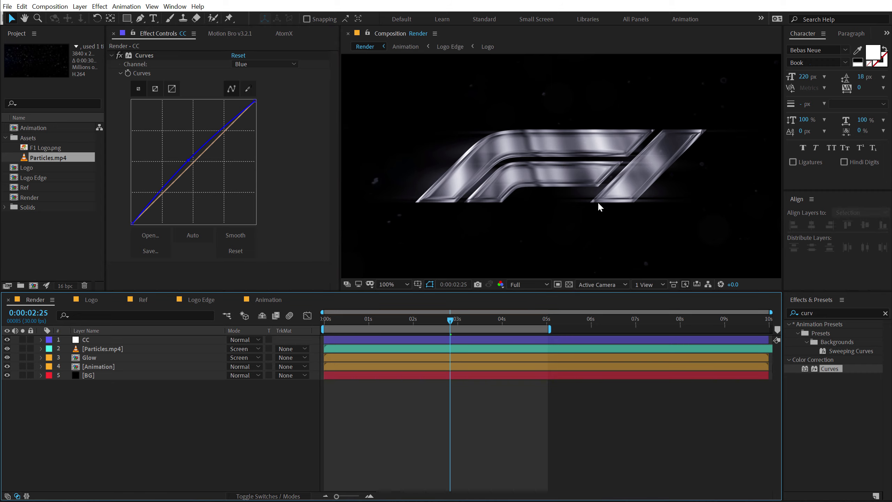
{"action": "key", "text": "comma"}
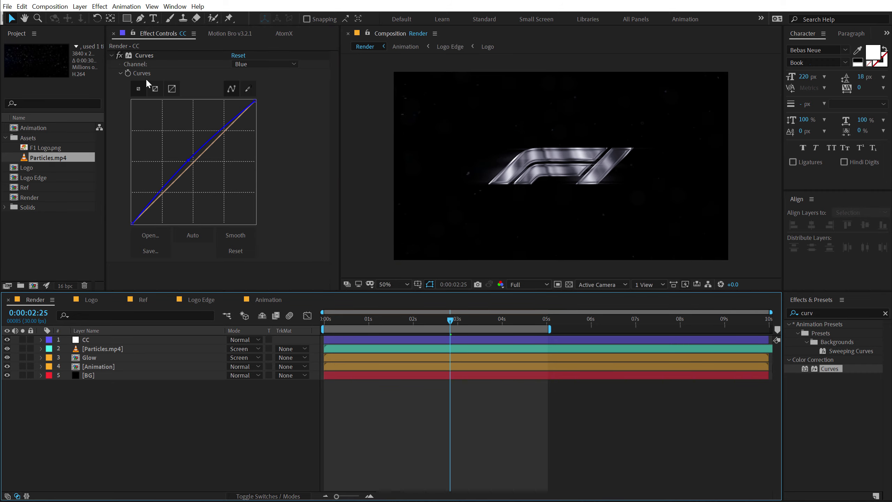
{"action": "left_click", "coordinate": [123, 53]}
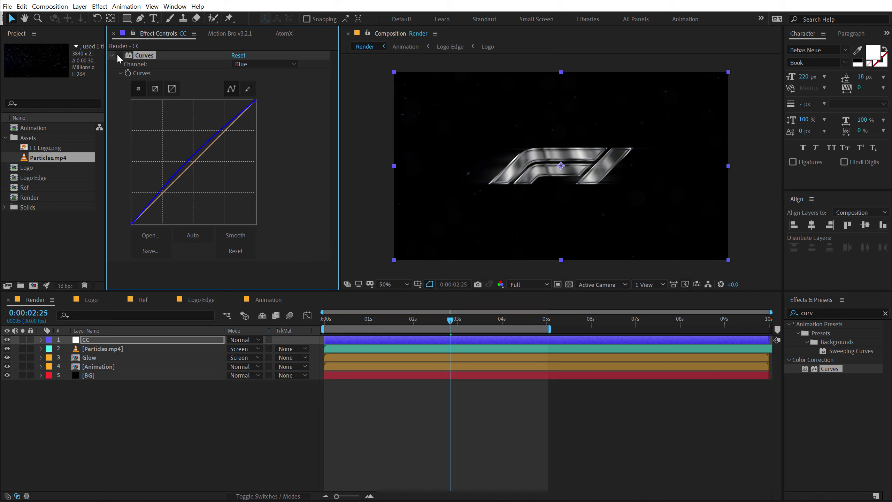
{"action": "left_click", "coordinate": [143, 464]}
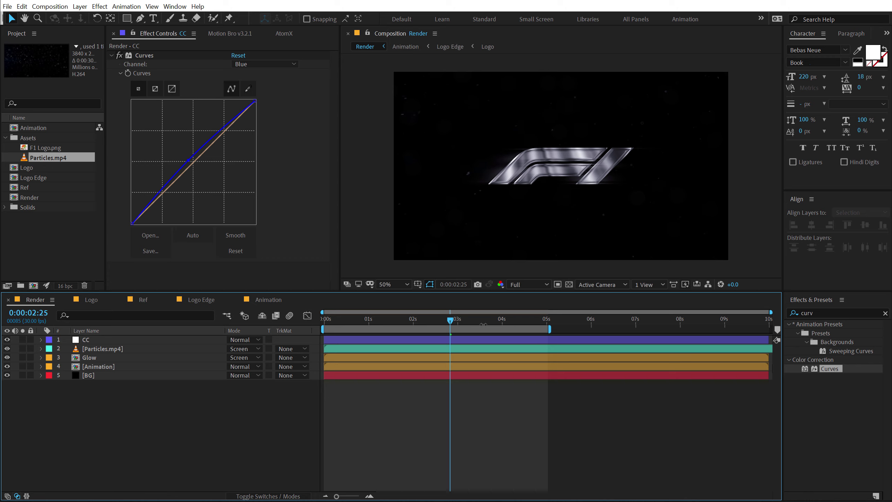
- Go to 0:00:05:00 and add an adjustment layer named Fade above the CC layer
{"action": "left_click_drag", "start_coordinate": [483, 324], "coordinate": [547, 325]}
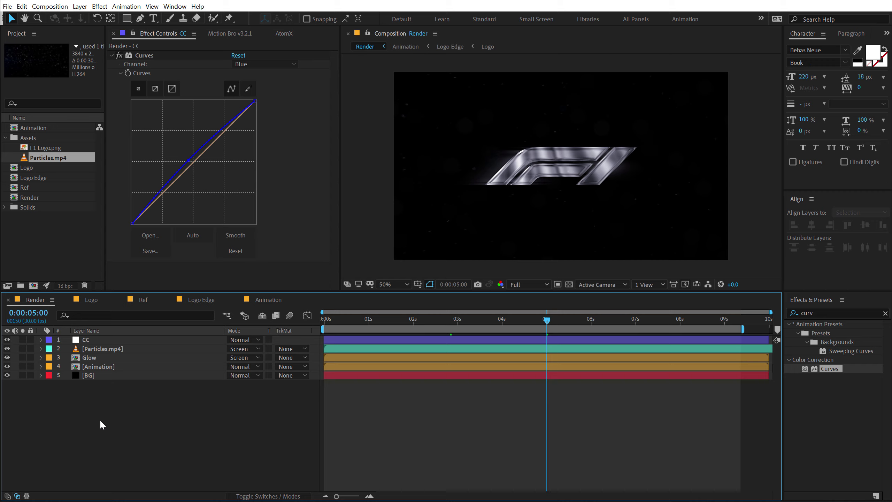
{"action": "right_click", "coordinate": [151, 433]}
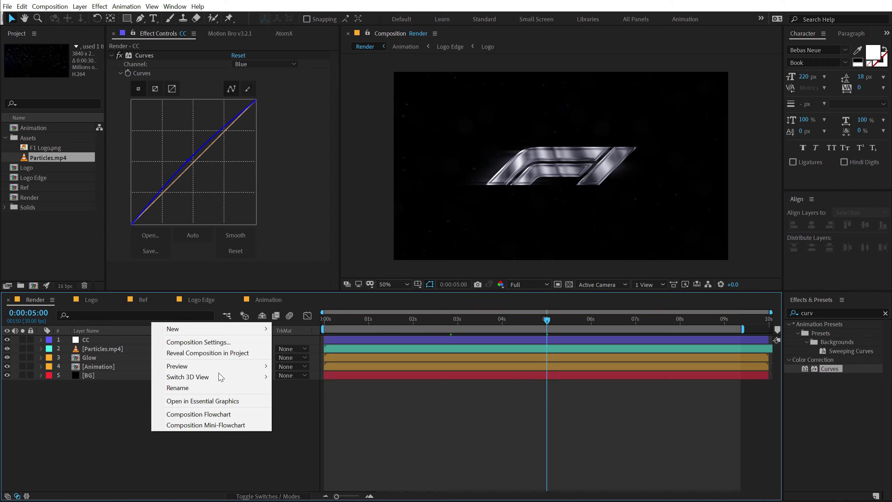
{"action": "mouse_move", "coordinate": [219, 333]}
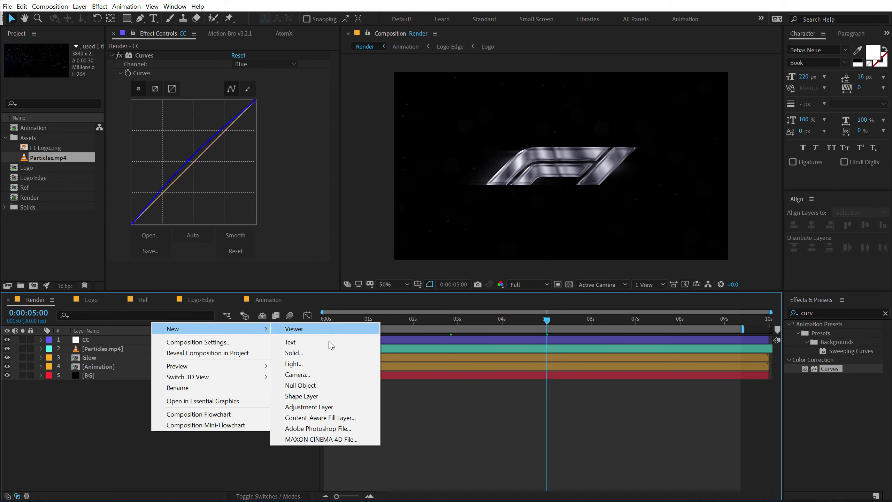
{"action": "left_click", "coordinate": [308, 407]}
{"action": "key", "text": "Return"}
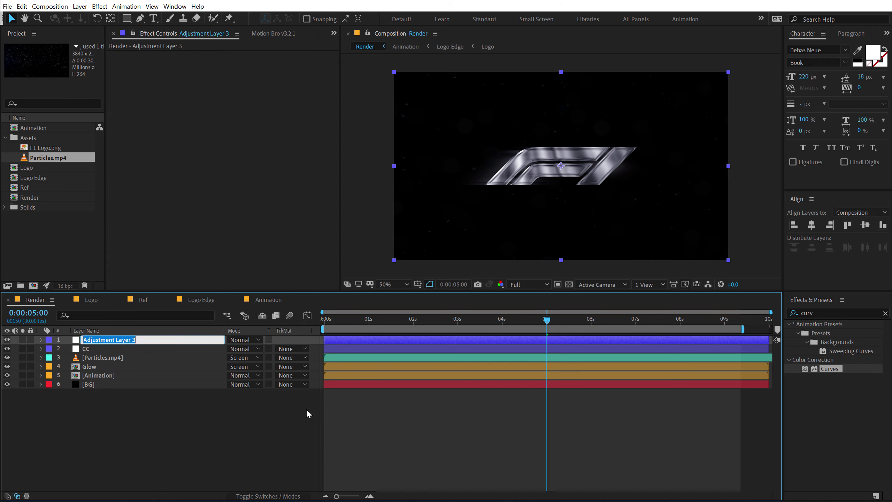
{"action": "type", "text": "Fade"}
{"action": "key", "text": "Return"}
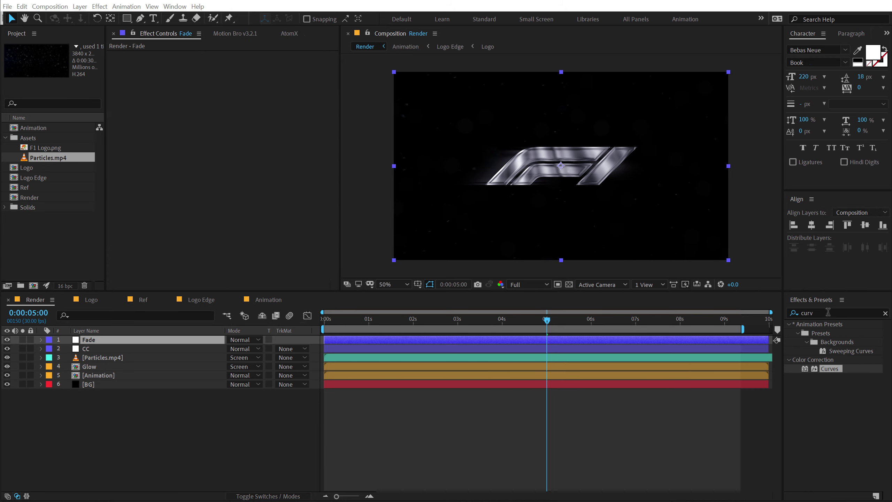
- Apply the Gradient Wipe effect to the Fade layer and set its Transition Softness to 50%
{"action": "key", "text": "ctrl+5"}
{"action": "type", "text": "grad"}
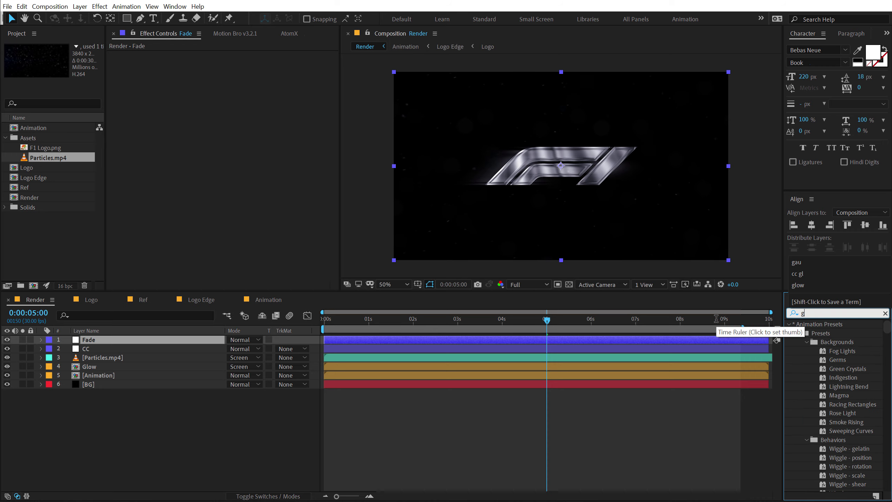
{"action": "double_click", "coordinate": [830, 440]}
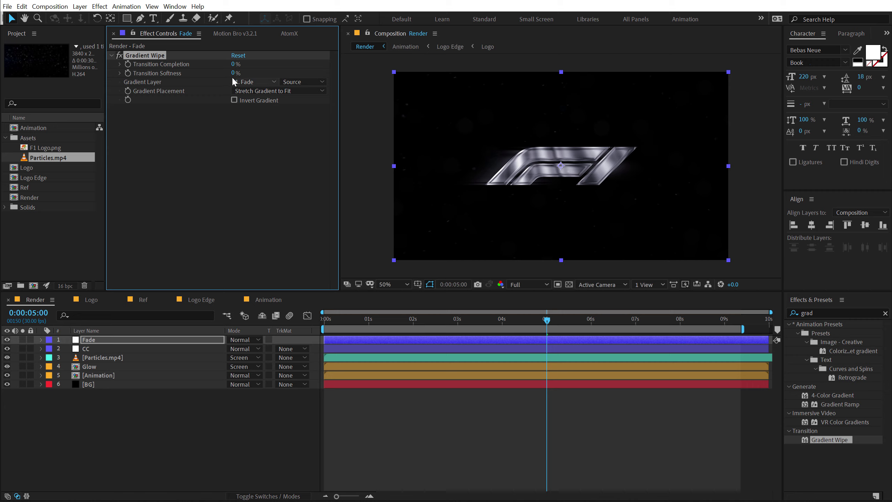
{"action": "left_click", "coordinate": [234, 73]}
{"action": "type", "text": "50"}
{"action": "key", "text": "Return"}
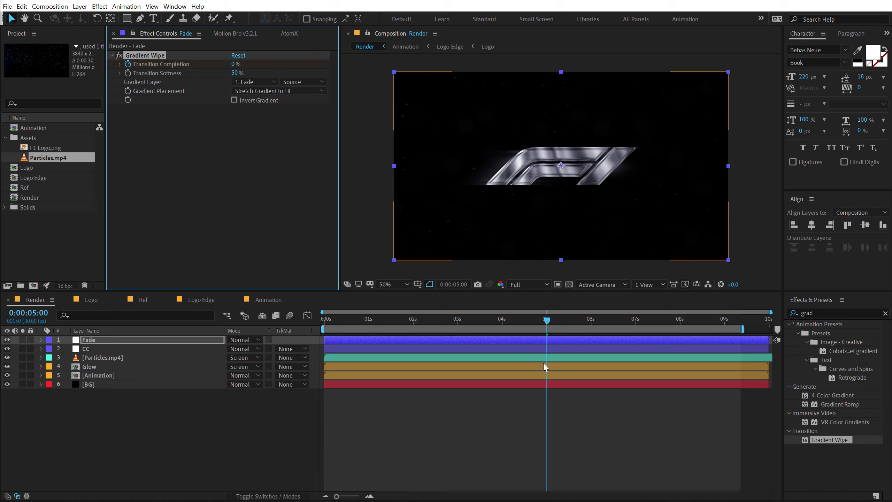
- Animate the Gradient Wipe's Transition Completion from 0% at 0:00:05:00 to 100% at 0:00:06:00
{"action": "left_click", "coordinate": [590, 326]}
{"action": "key", "text": "Page_Down"}
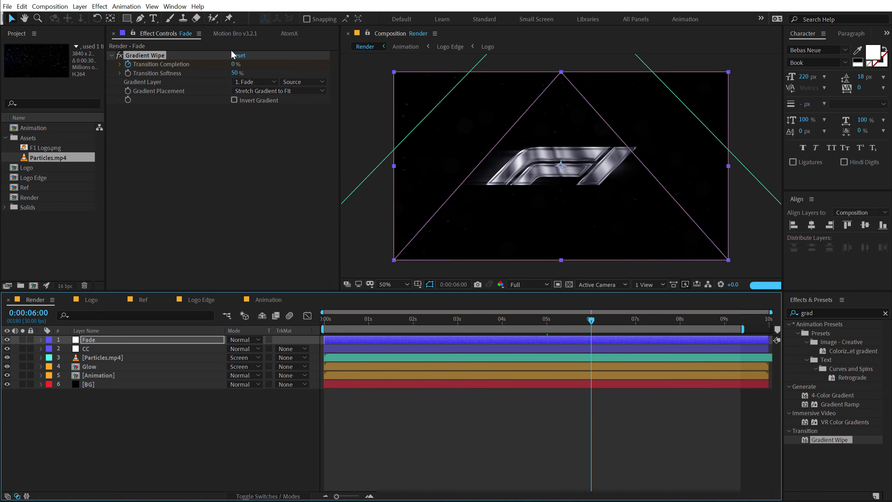
{"action": "left_click_drag", "start_coordinate": [232, 64], "coordinate": [270, 63]}
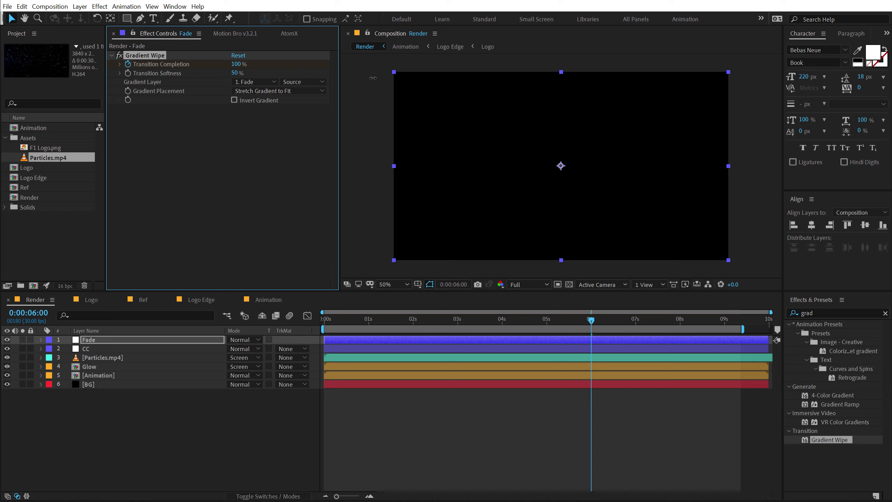
- Add a Fast Box Blur effect below Gradient Wipe on the Fade layer
{"action": "left_click", "coordinate": [820, 312]}
{"action": "double_click", "coordinate": [820, 311]}
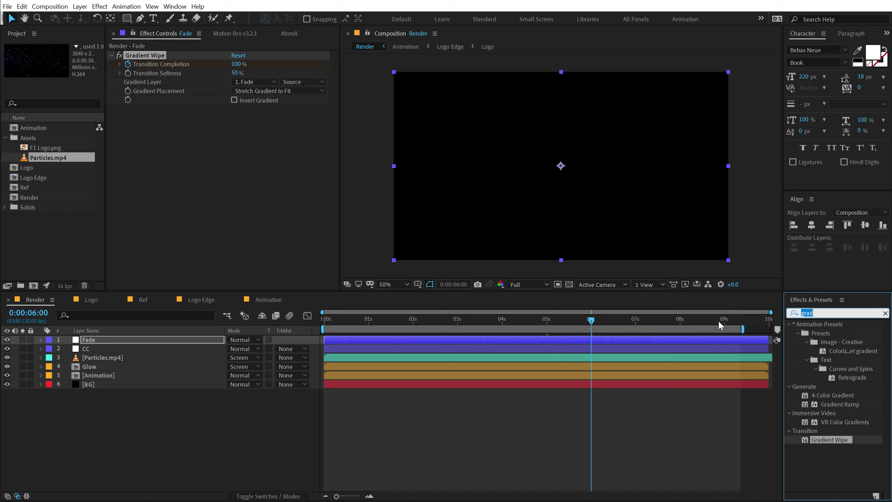
{"action": "type", "text": "fast"}
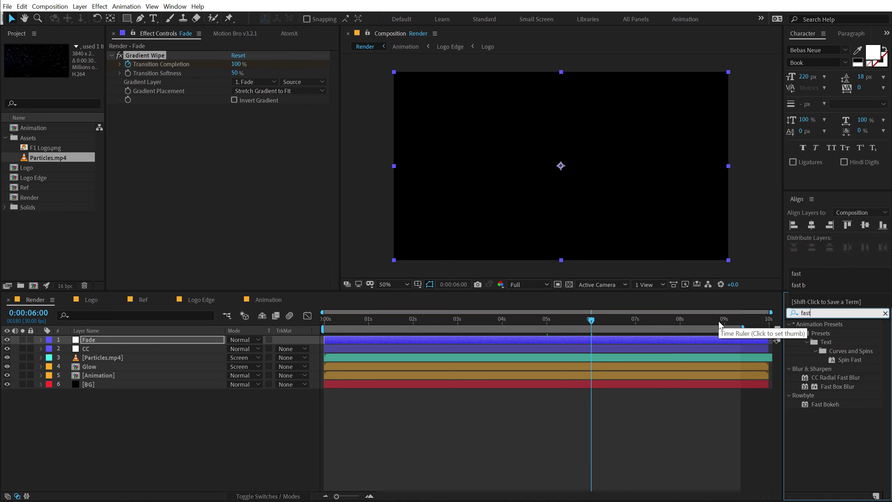
{"action": "left_click_drag", "start_coordinate": [838, 386], "coordinate": [279, 127]}
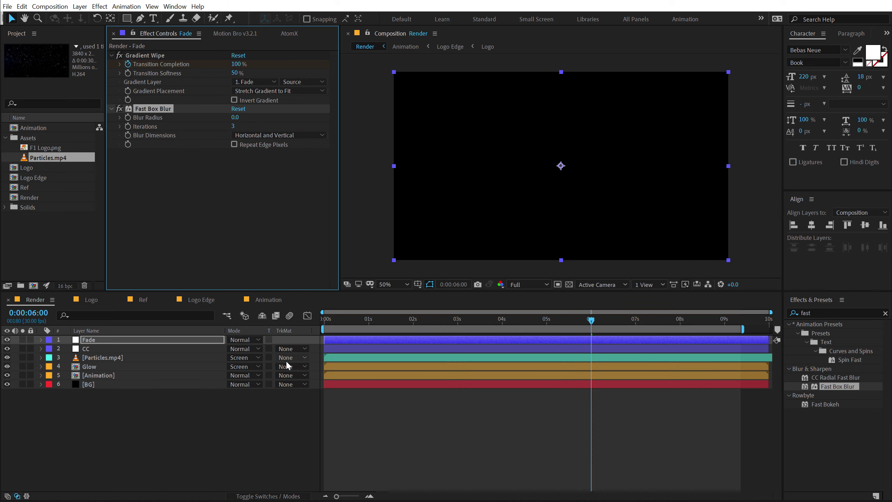
- Keyframe the Fade layer's Blur Radius from 0 at 0:00:05:00 to 10 at 0:00:06:00
{"action": "key", "text": "u"}
{"action": "left_click_drag", "start_coordinate": [591, 319], "coordinate": [552, 317]}
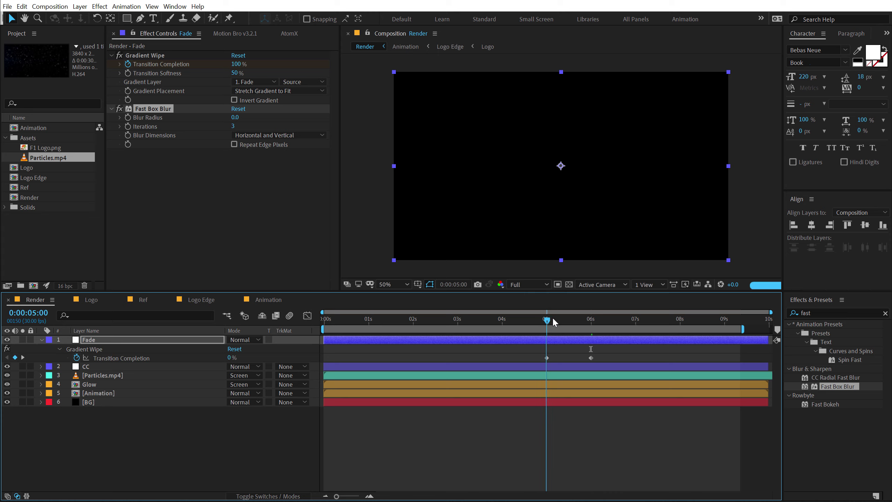
{"action": "left_click", "coordinate": [127, 117]}
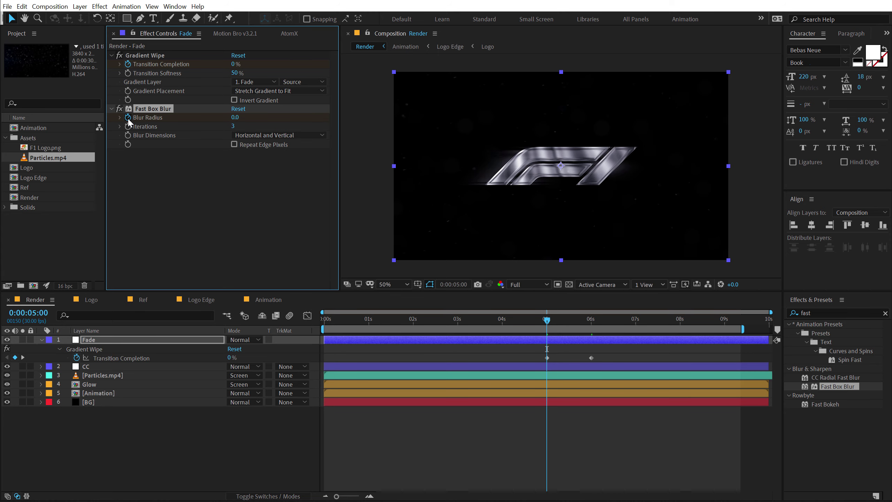
{"action": "left_click", "coordinate": [590, 321]}
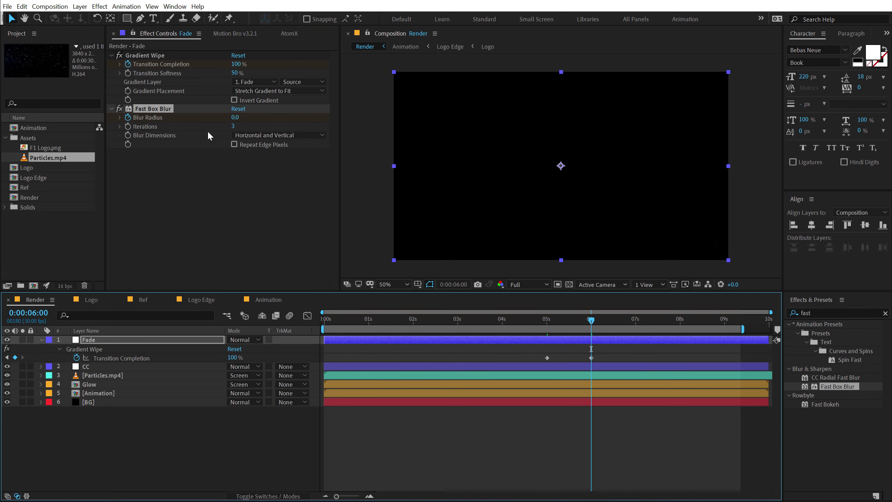
{"action": "left_click", "coordinate": [235, 117]}
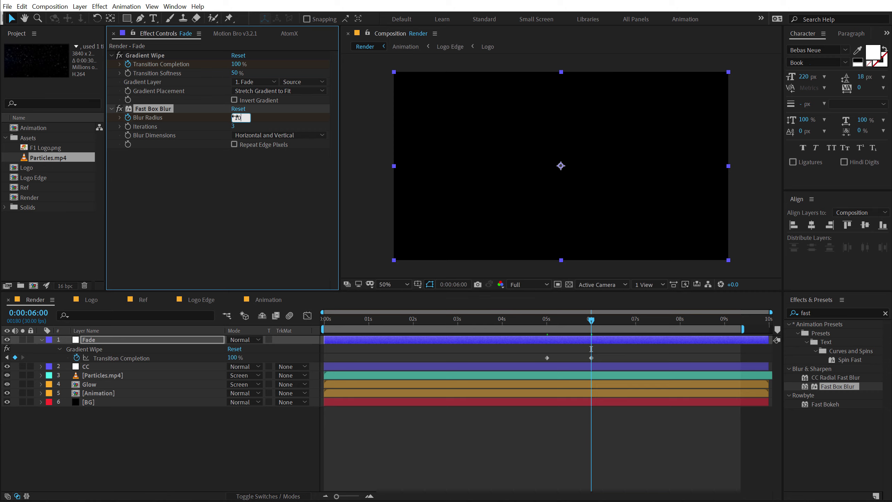
{"action": "key", "text": "Return"}
- Lower the preview resolution to Half and scrub through the fade-out between 0:00:05:00 and 0:00:06:00
{"action": "left_click", "coordinate": [547, 319]}
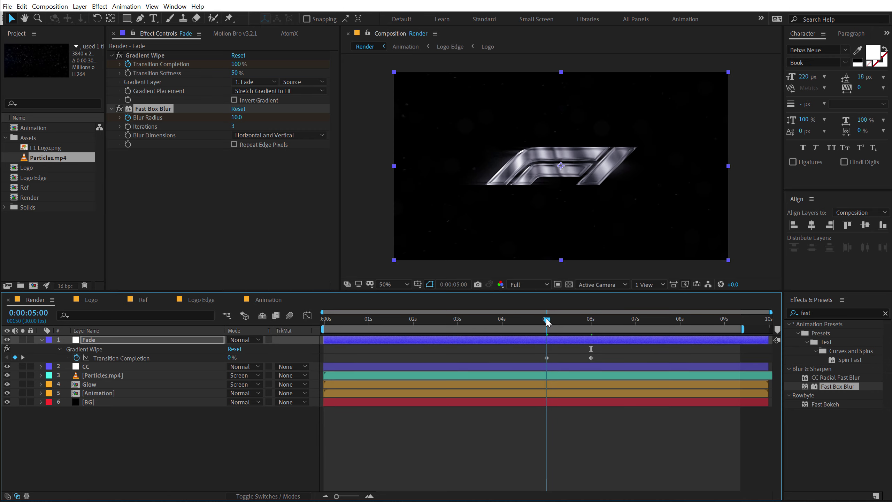
{"action": "left_click_drag", "start_coordinate": [547, 321], "coordinate": [555, 321]}
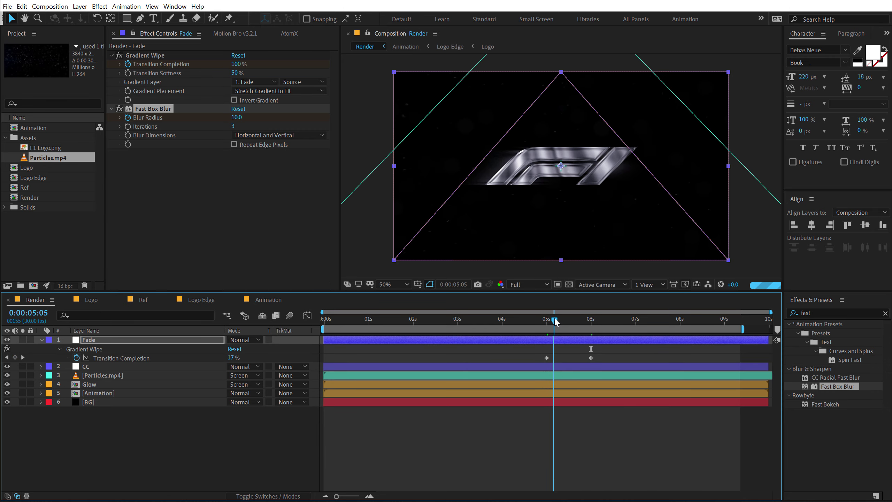
{"action": "left_click", "coordinate": [527, 284]}
{"action": "left_click", "coordinate": [520, 307]}
{"action": "left_click_drag", "start_coordinate": [554, 322], "coordinate": [592, 322]}
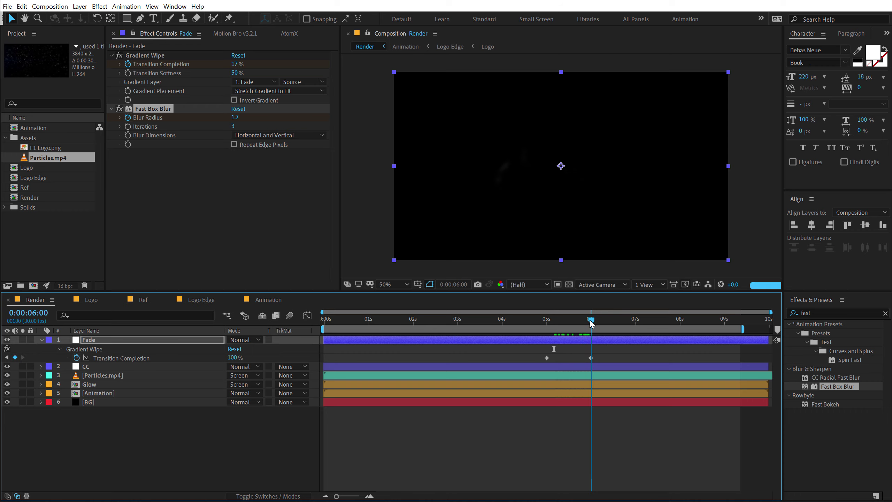
- End the work area at 0:00:06:00 and play back the Render composition
{"action": "key", "text": "n"}
{"action": "left_click", "coordinate": [487, 469]}
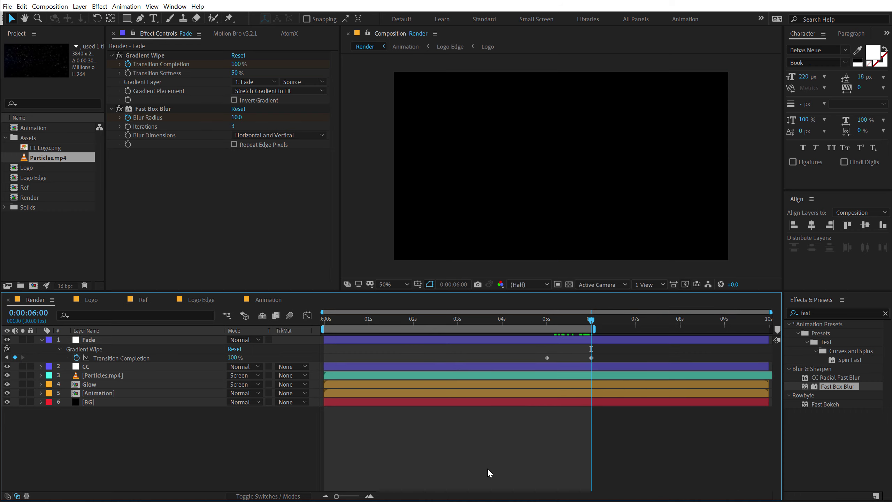
{"action": "key", "text": "space"}
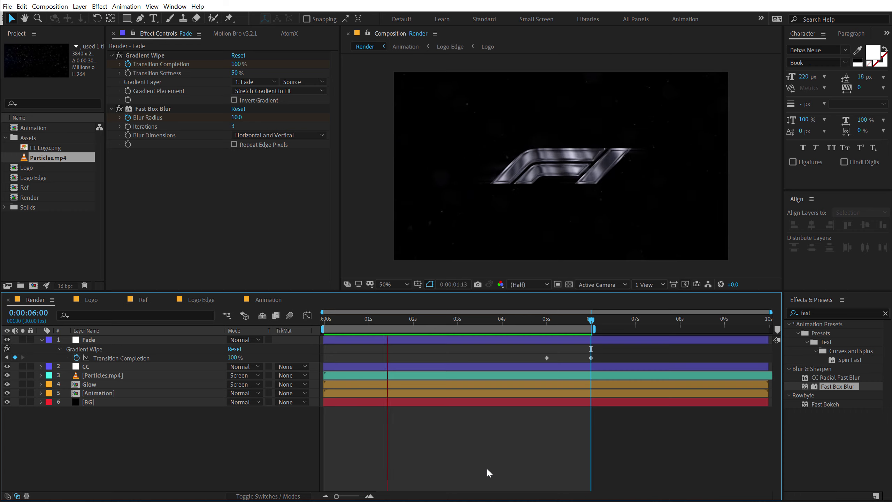